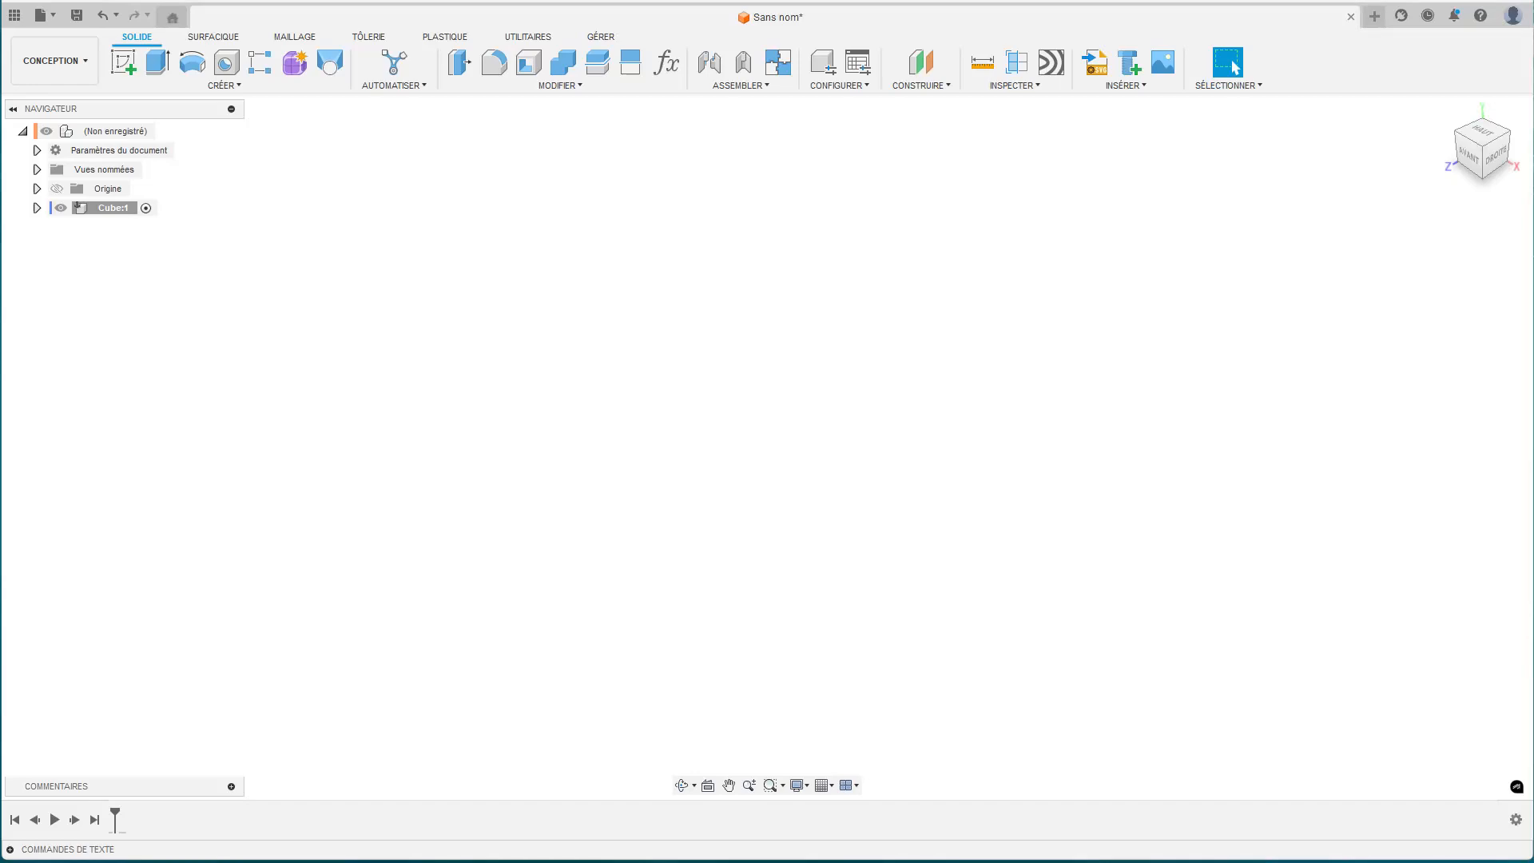
- Start a sketch on the horizontal origin plane and turn off the 3D sketch option
click(123, 64)
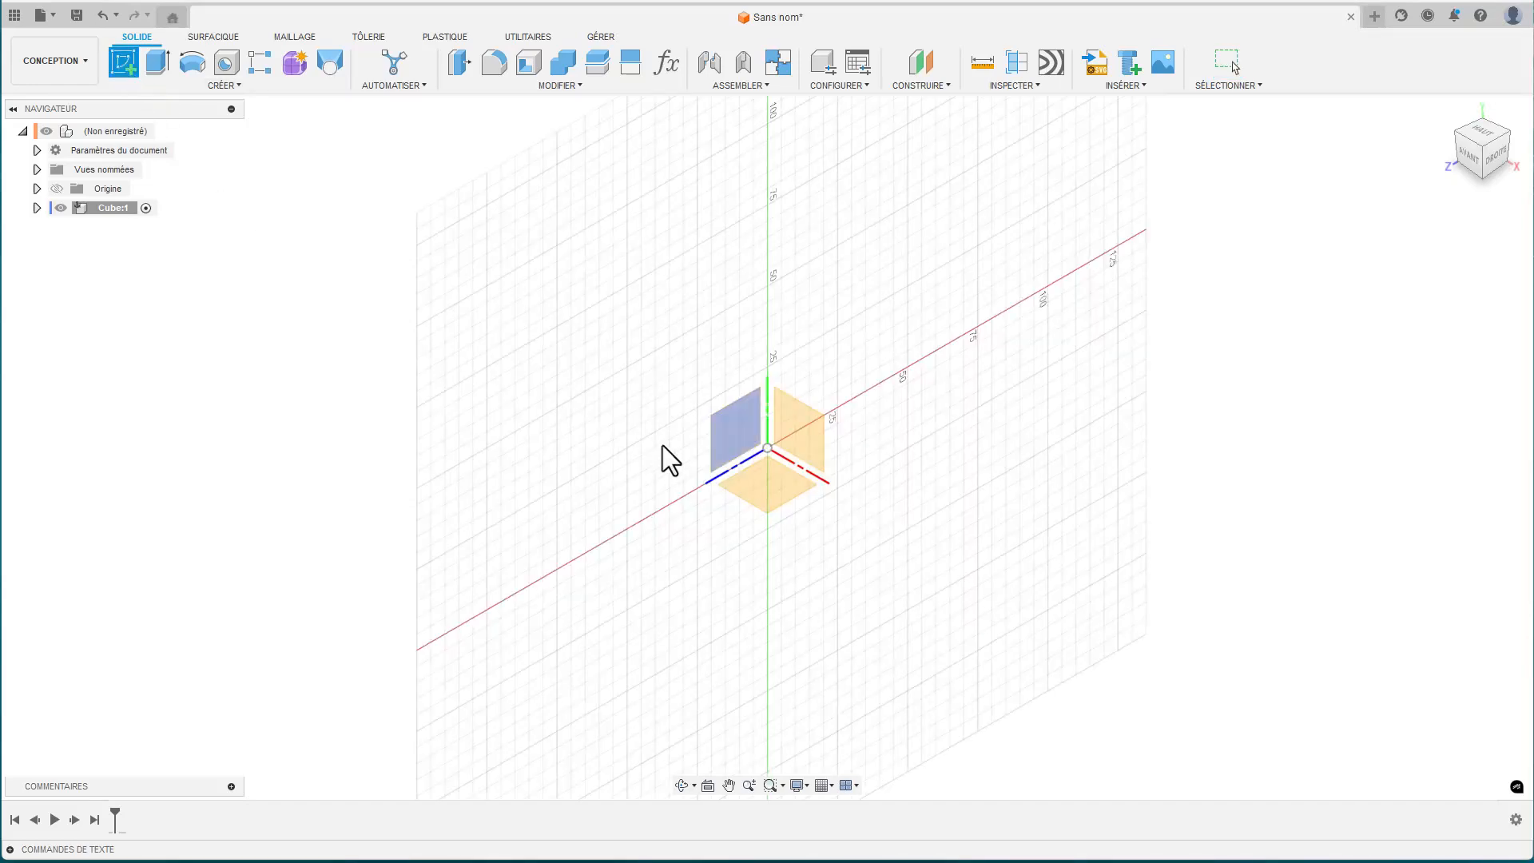
click(775, 497)
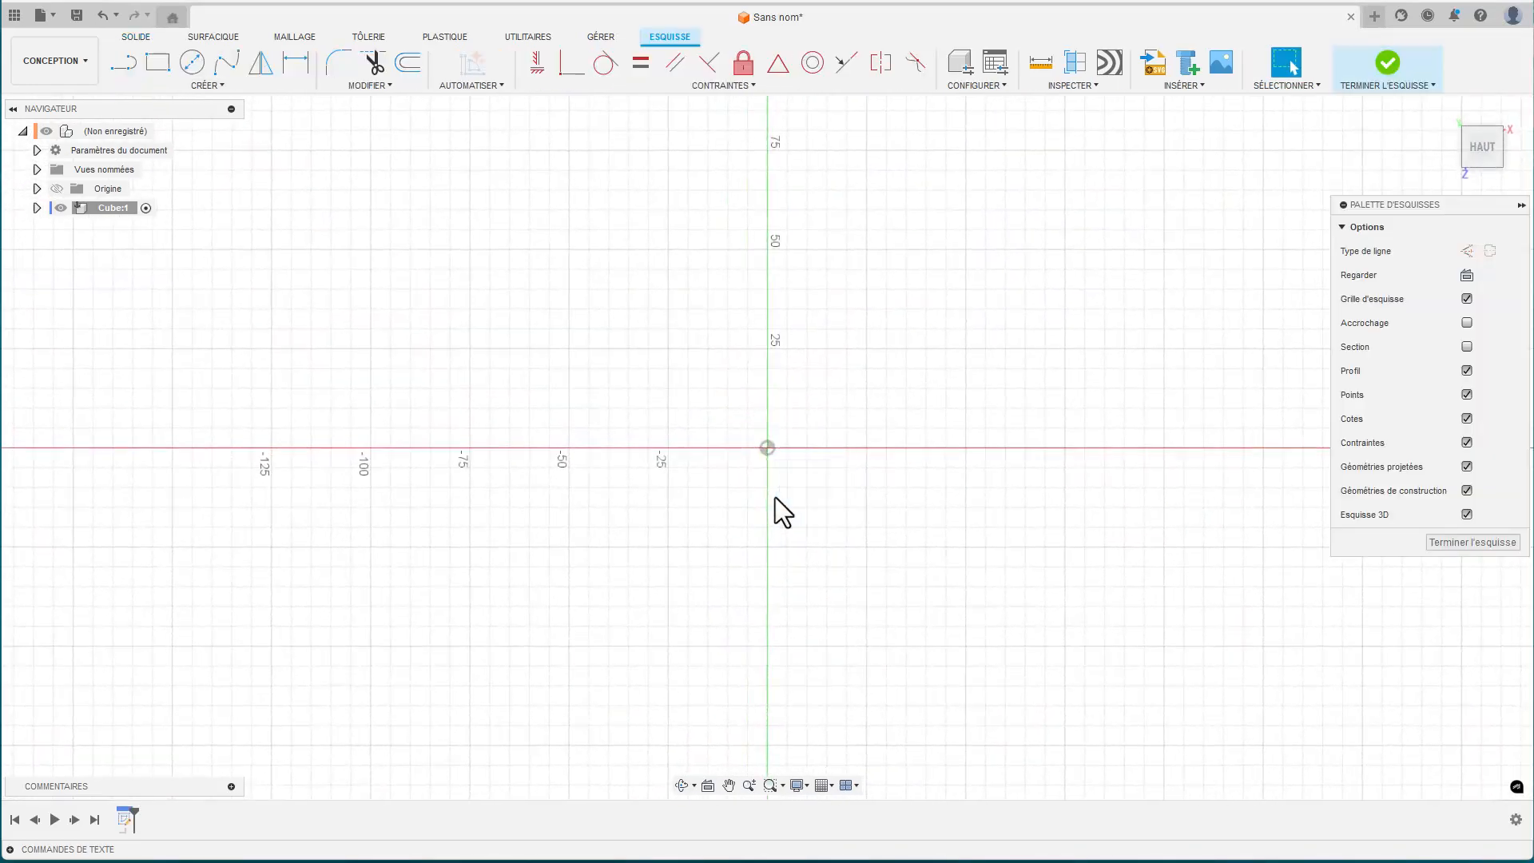
key(r)
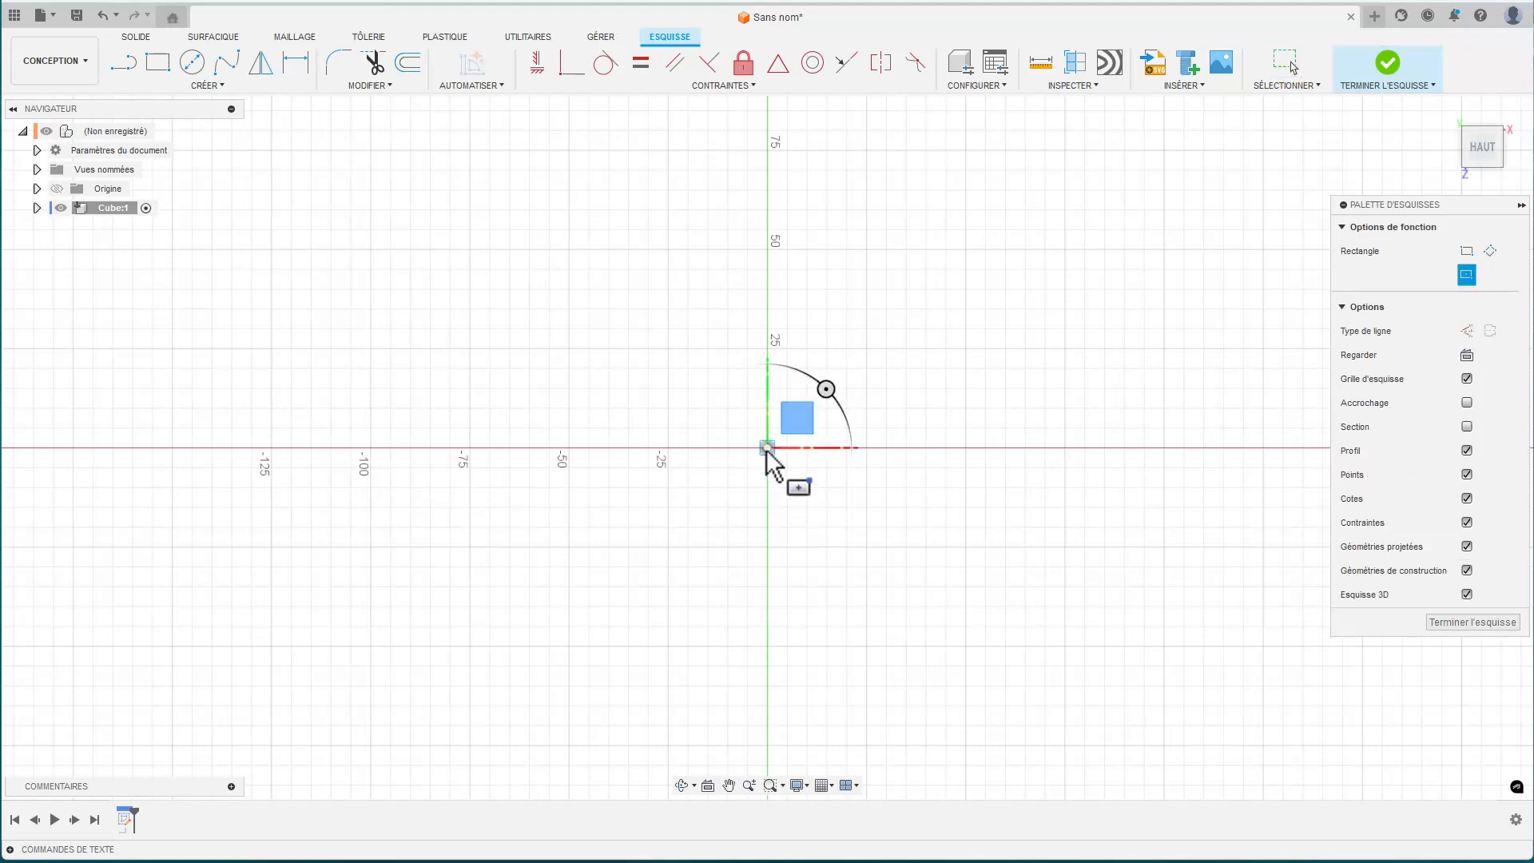
click(767, 448)
key(Escape)
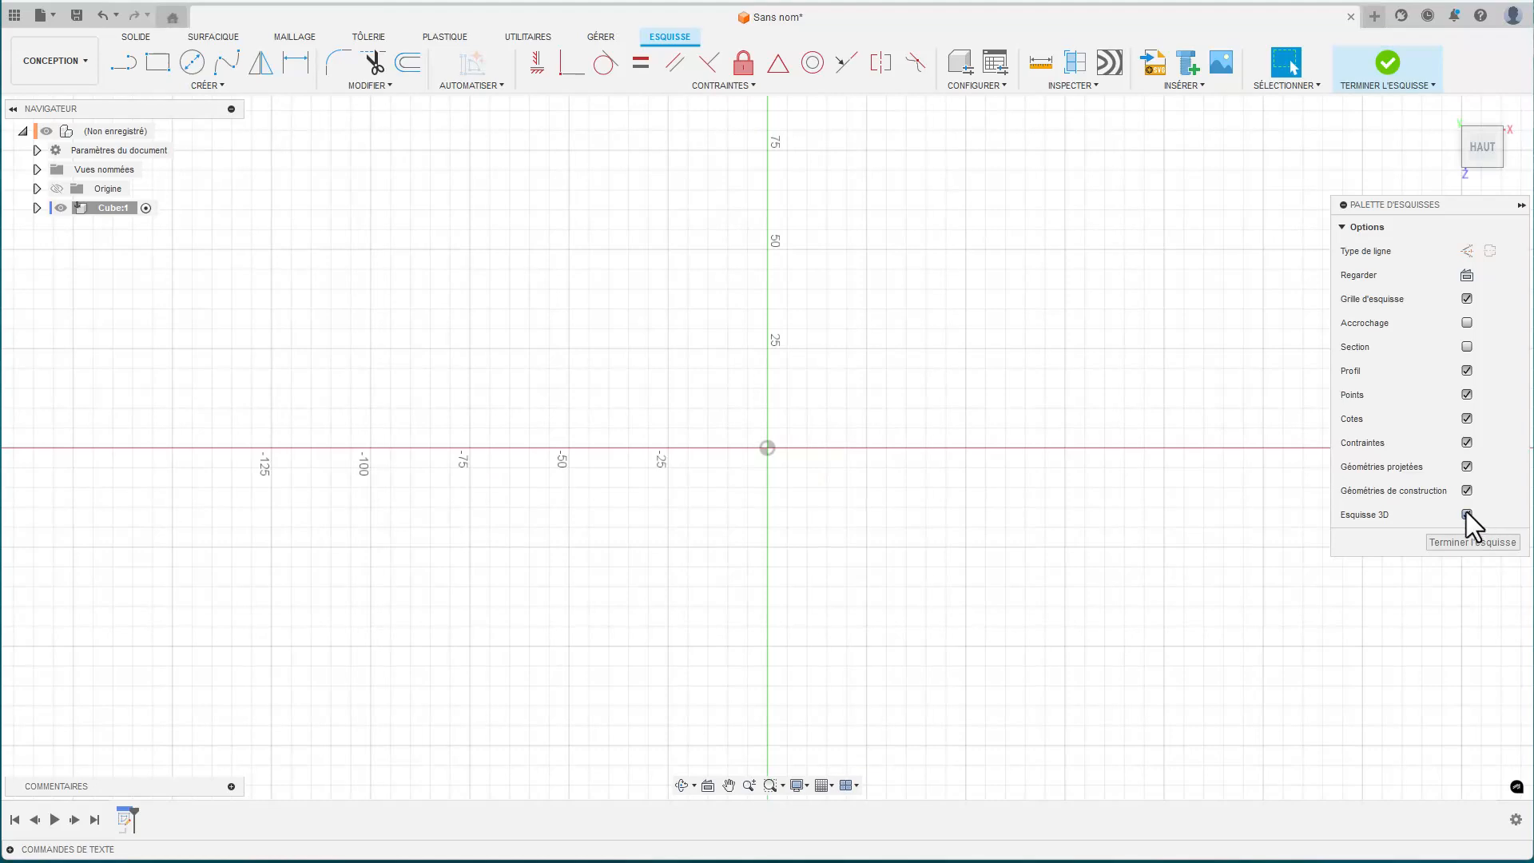
- Draw a 40 x 40 mm center rectangle centred on the origin
key(r)
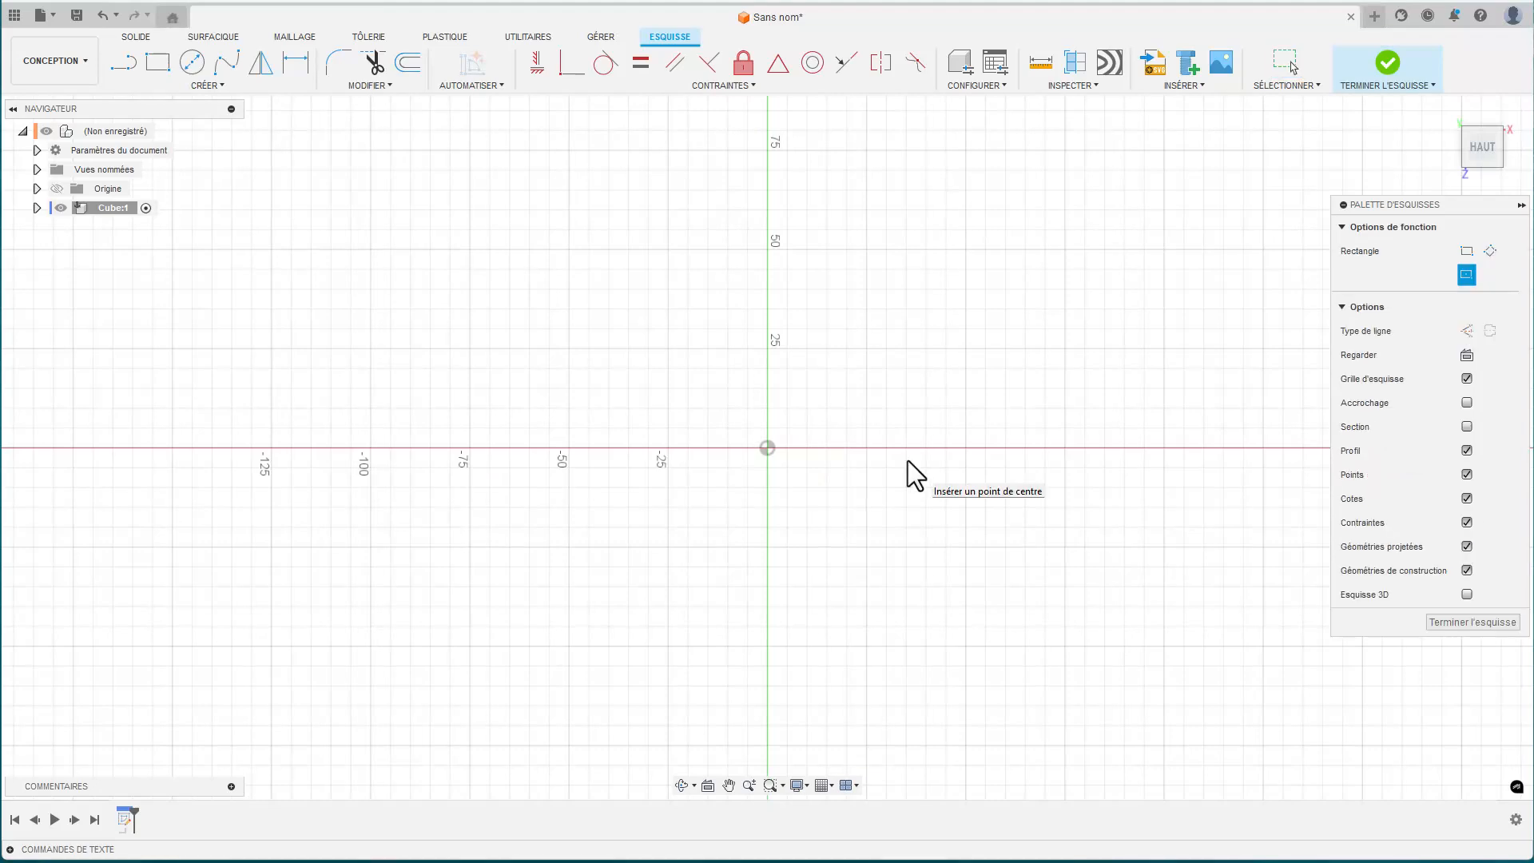
click(767, 447)
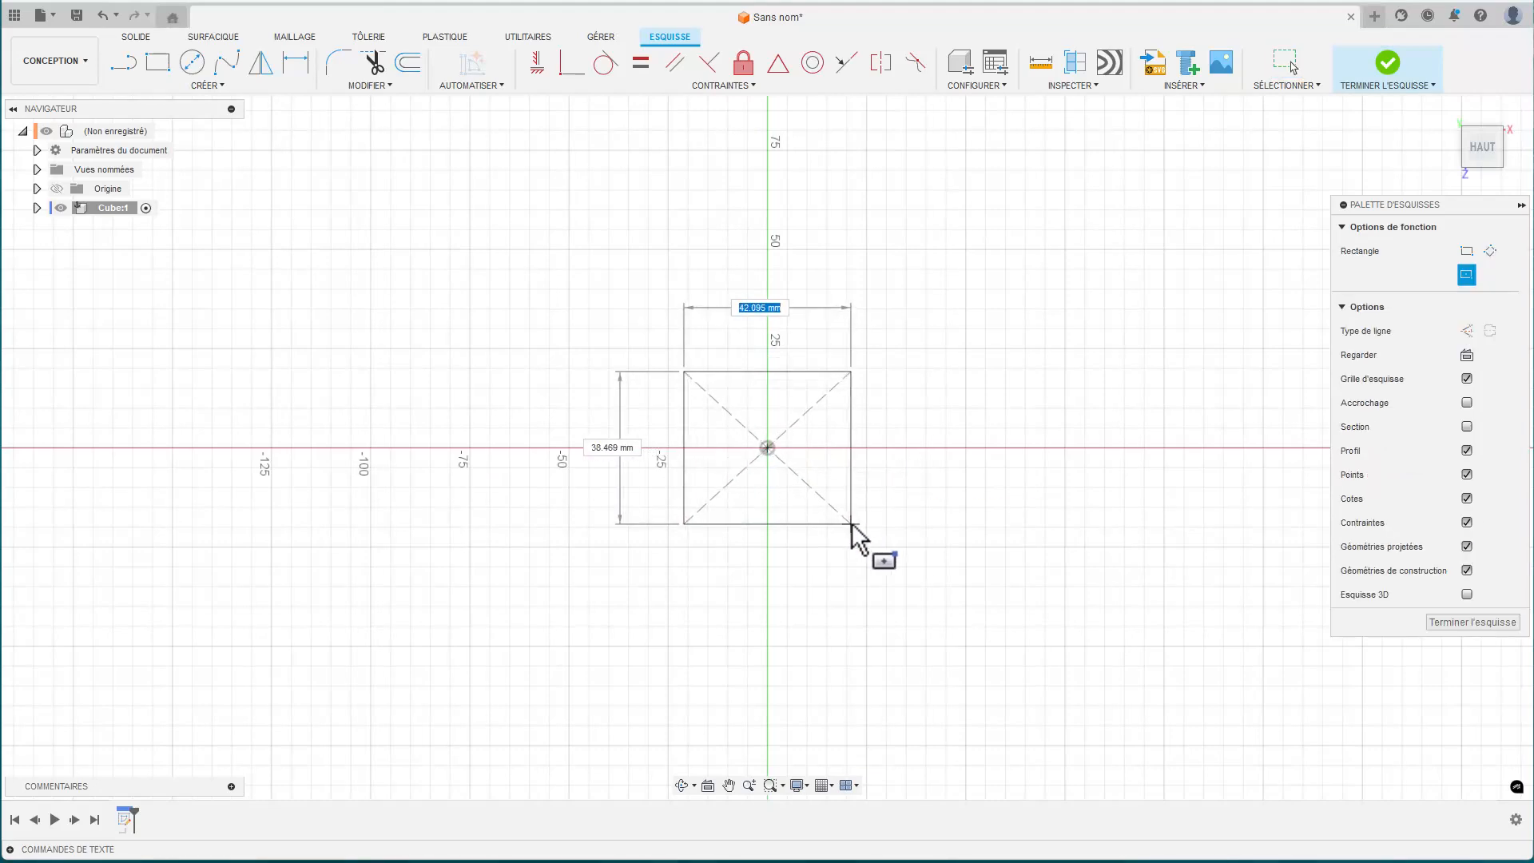
text(40)
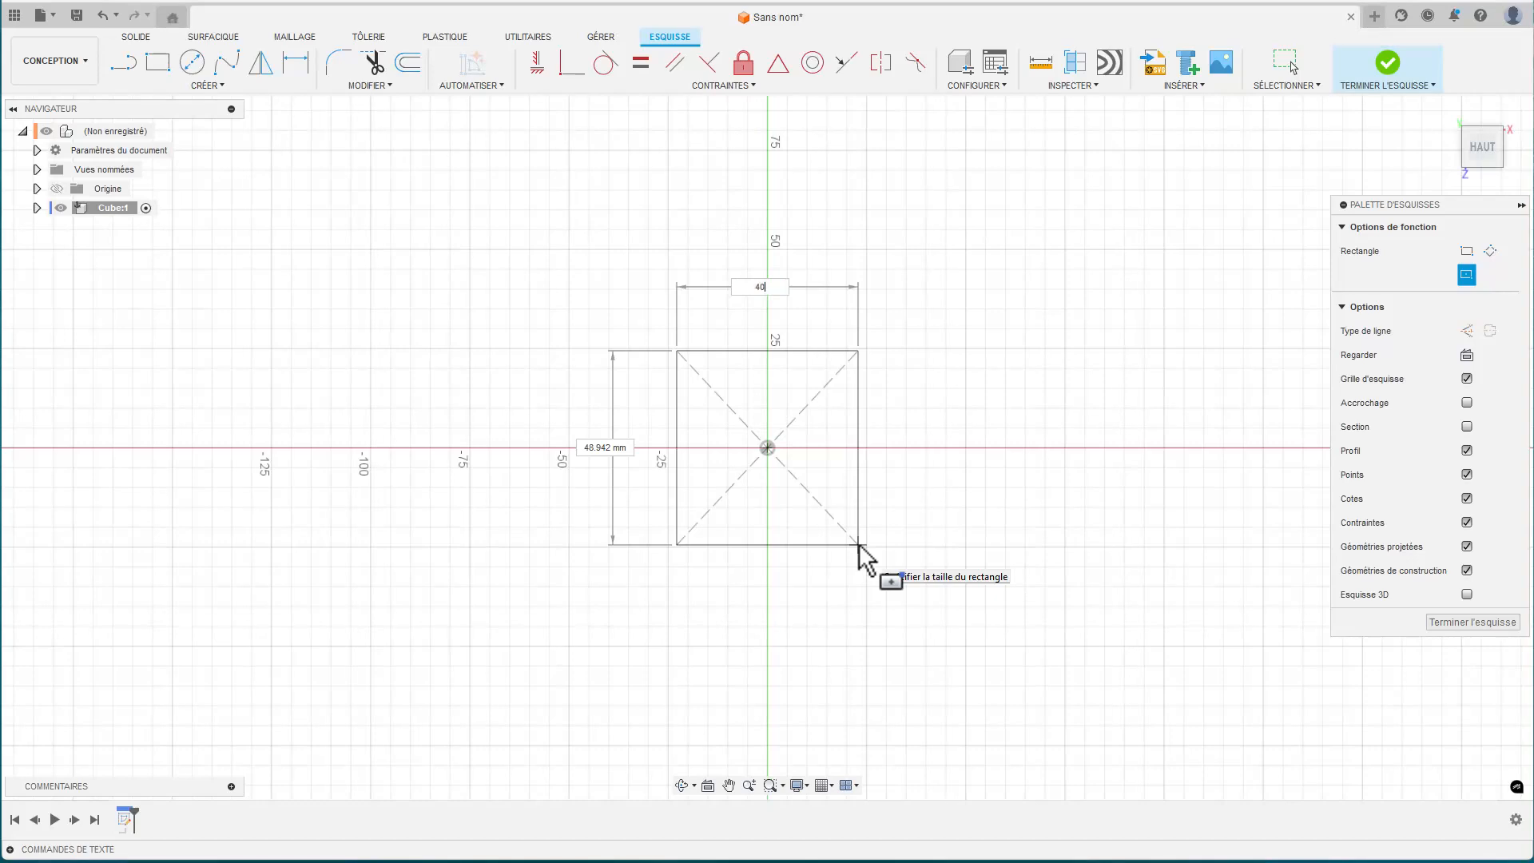
key(Tab)
text(40)
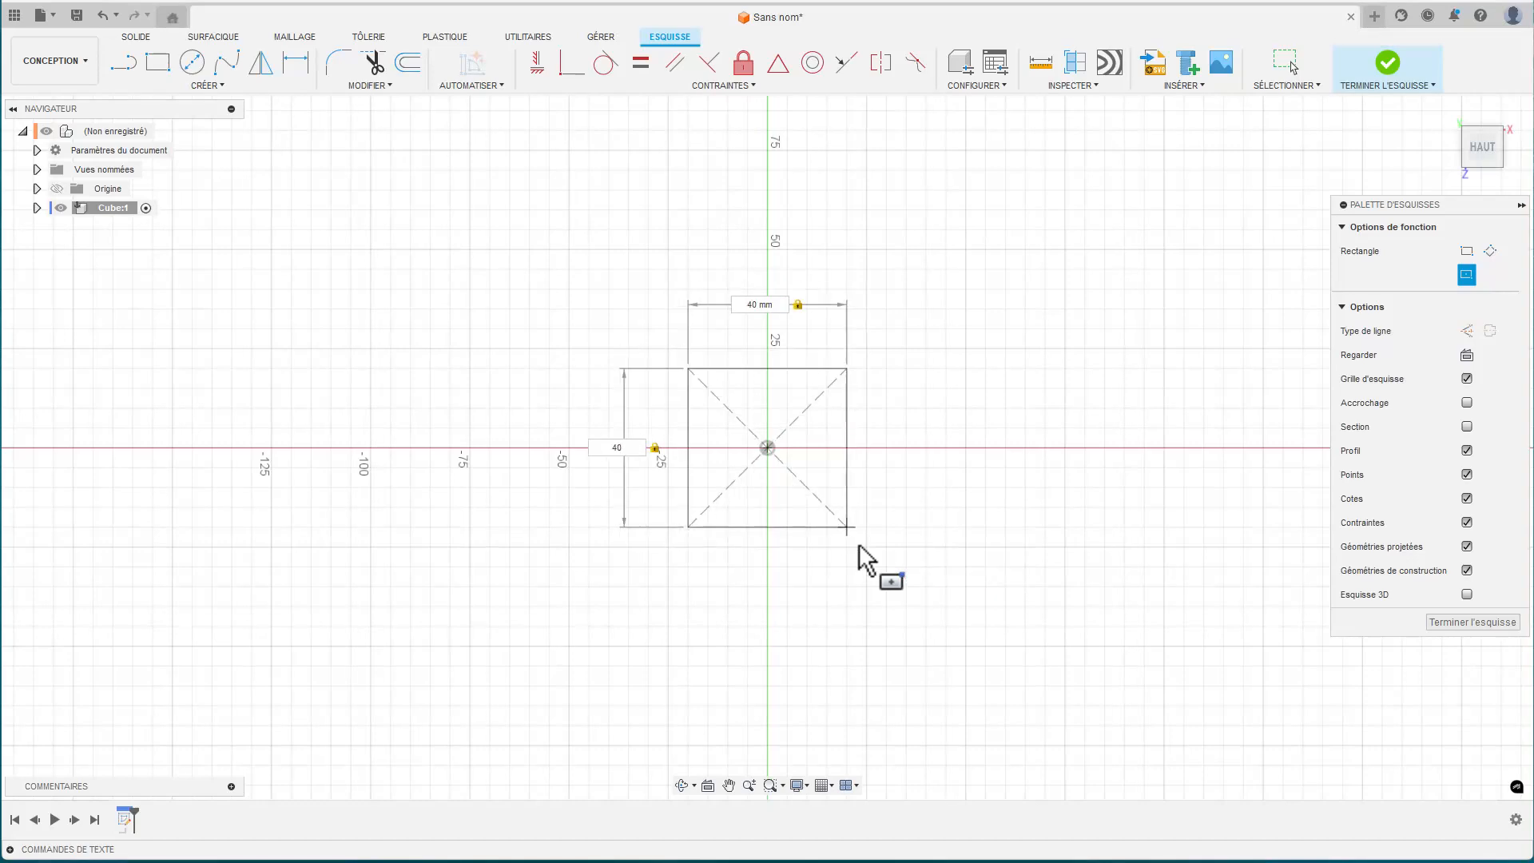
key(Return)
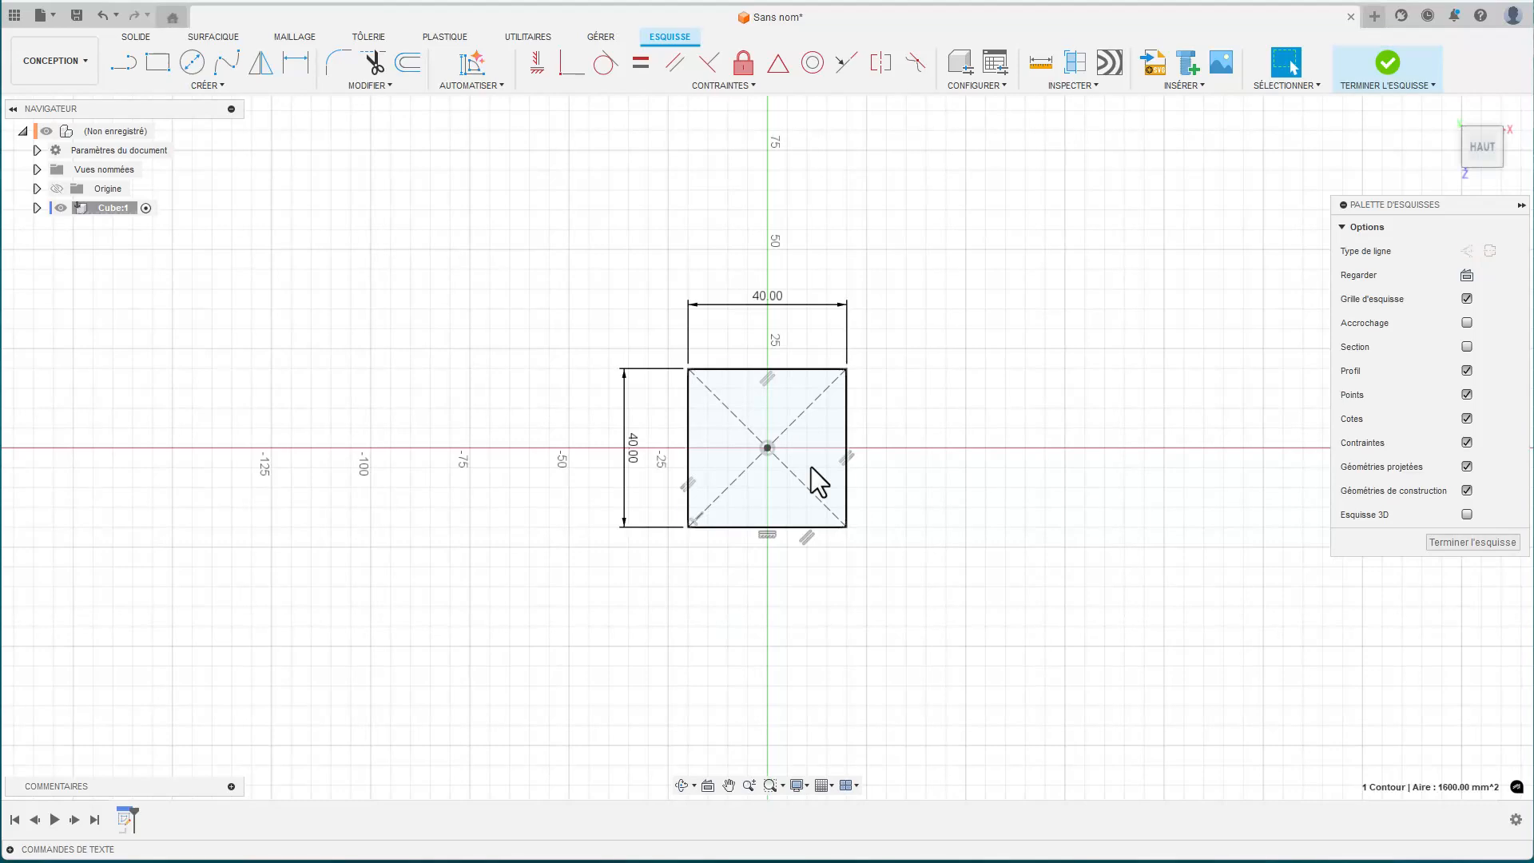
- Extrude the square profile upward by 40 mm to form a cube
key(e)
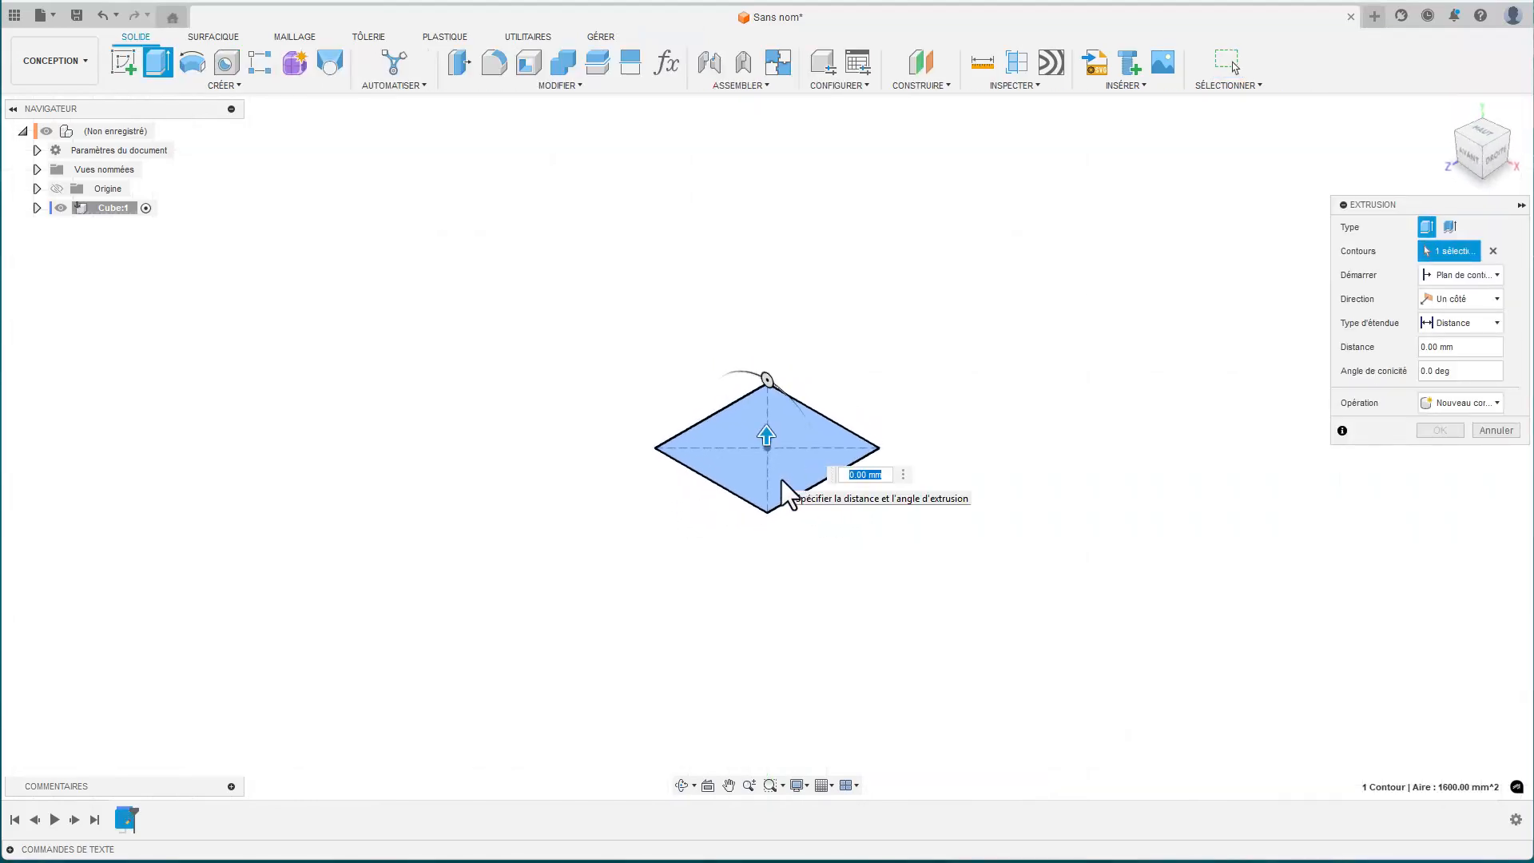
text(40)
key(Return)
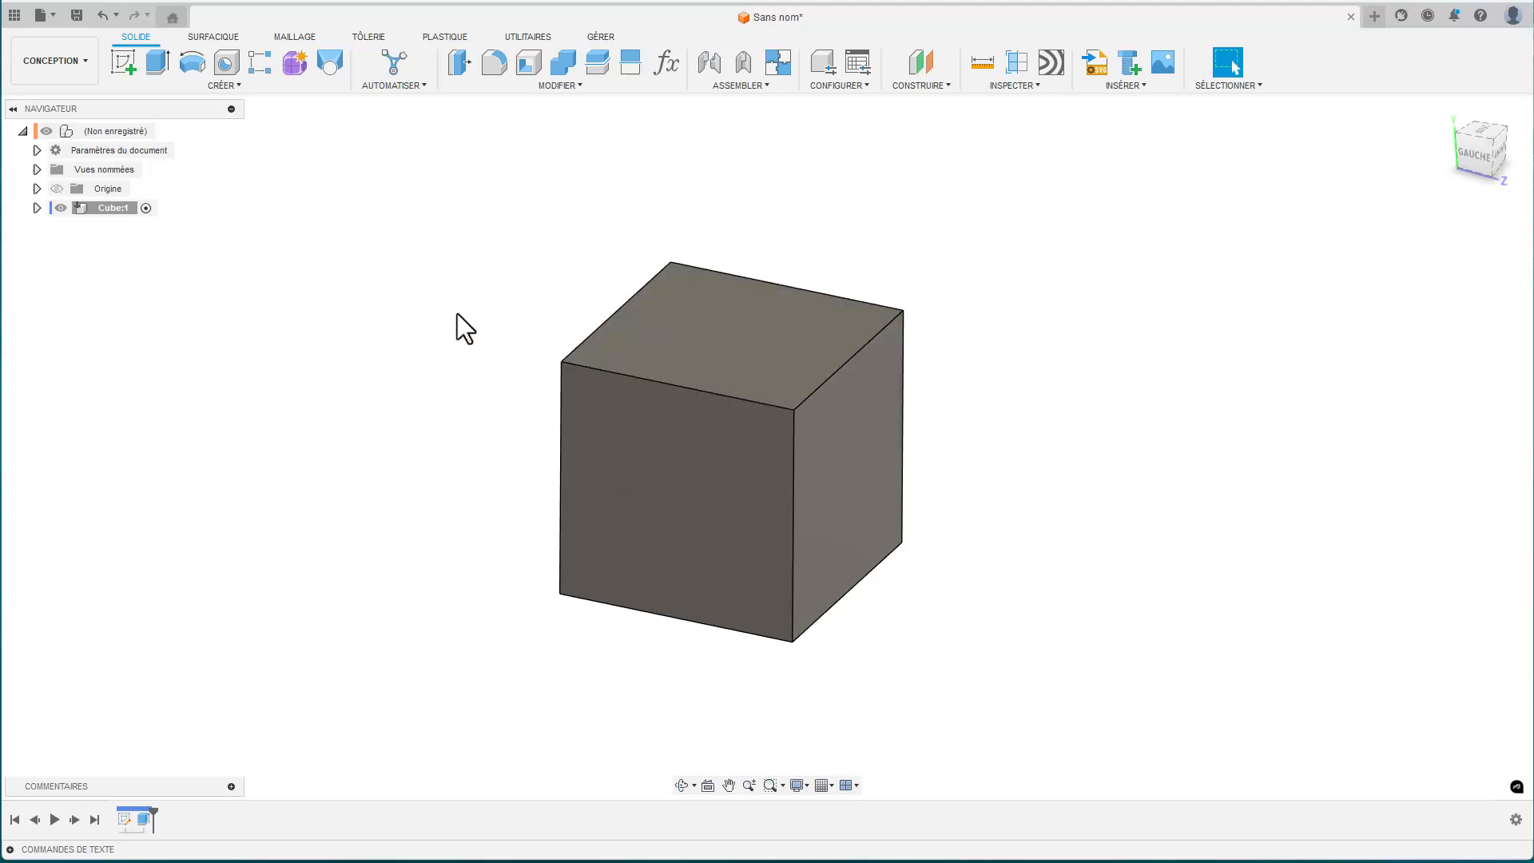
- Start a sketch on the YZ origin plane inside the cube and turn on the 3D sketch option
click(124, 62)
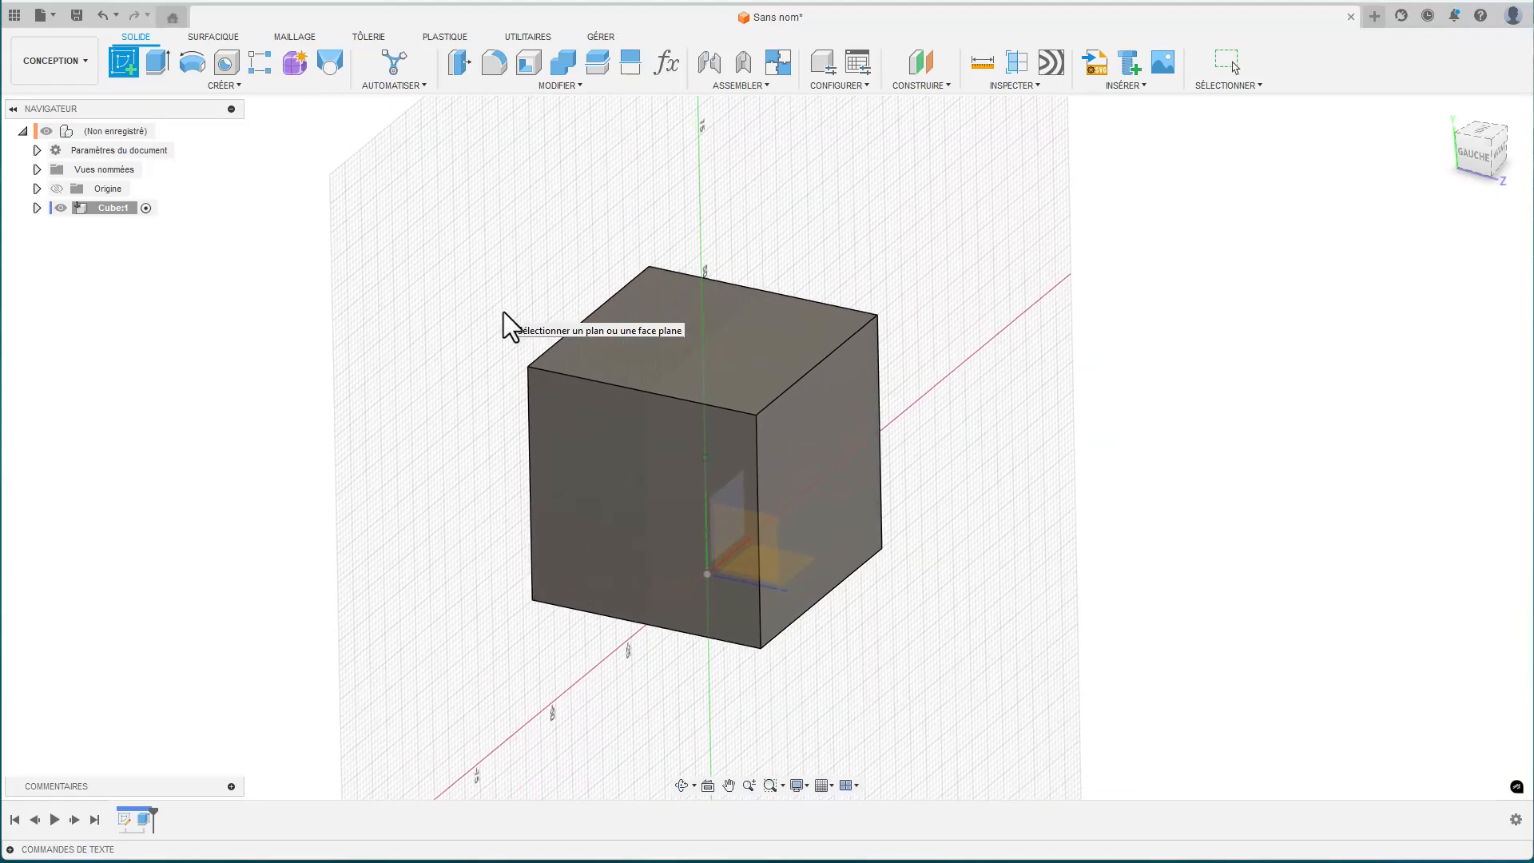
click(603, 507)
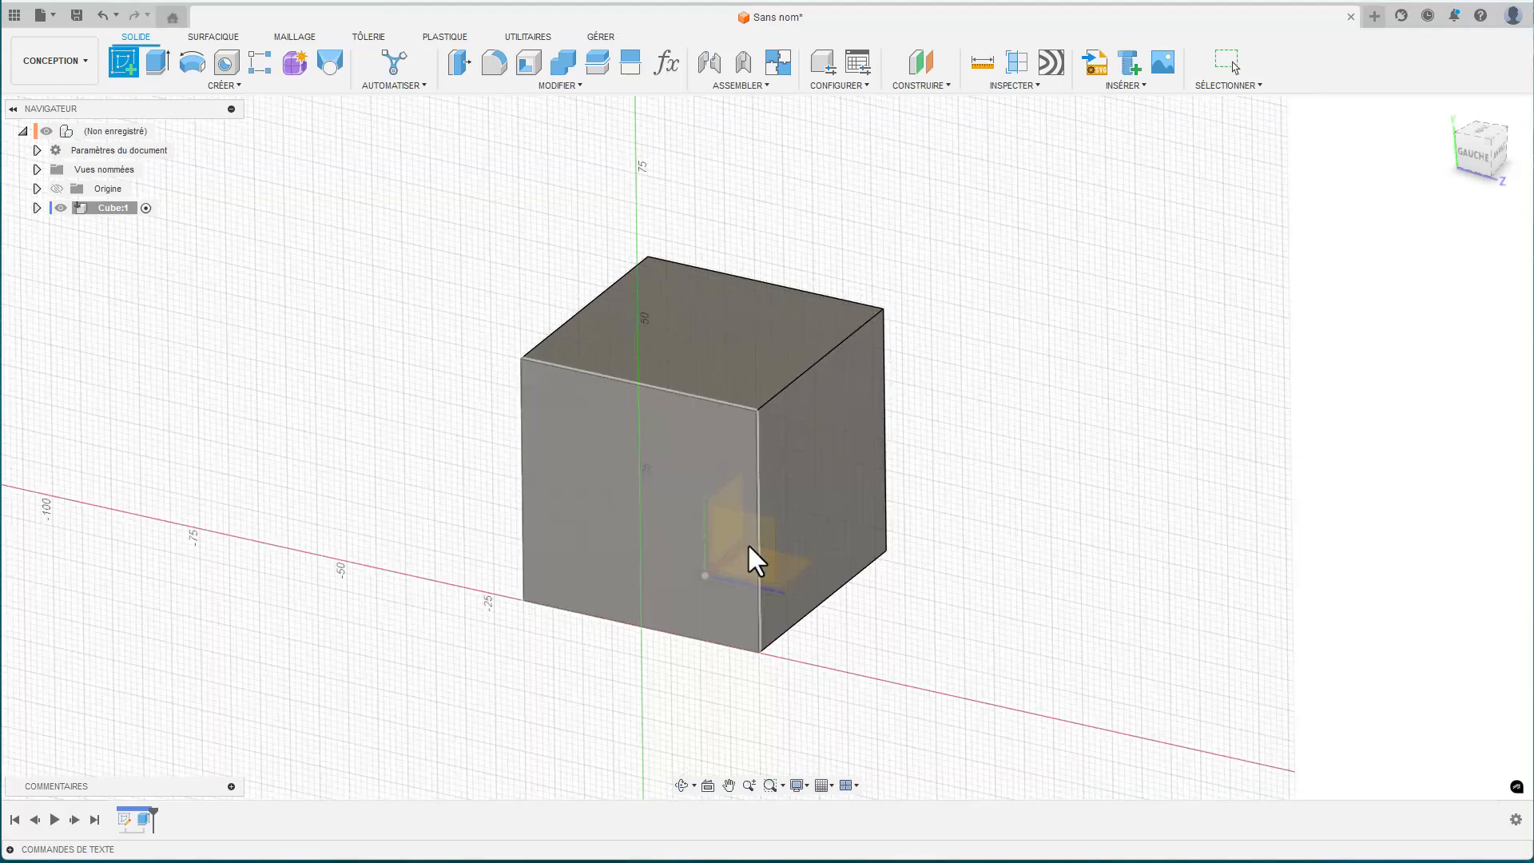
click(737, 530)
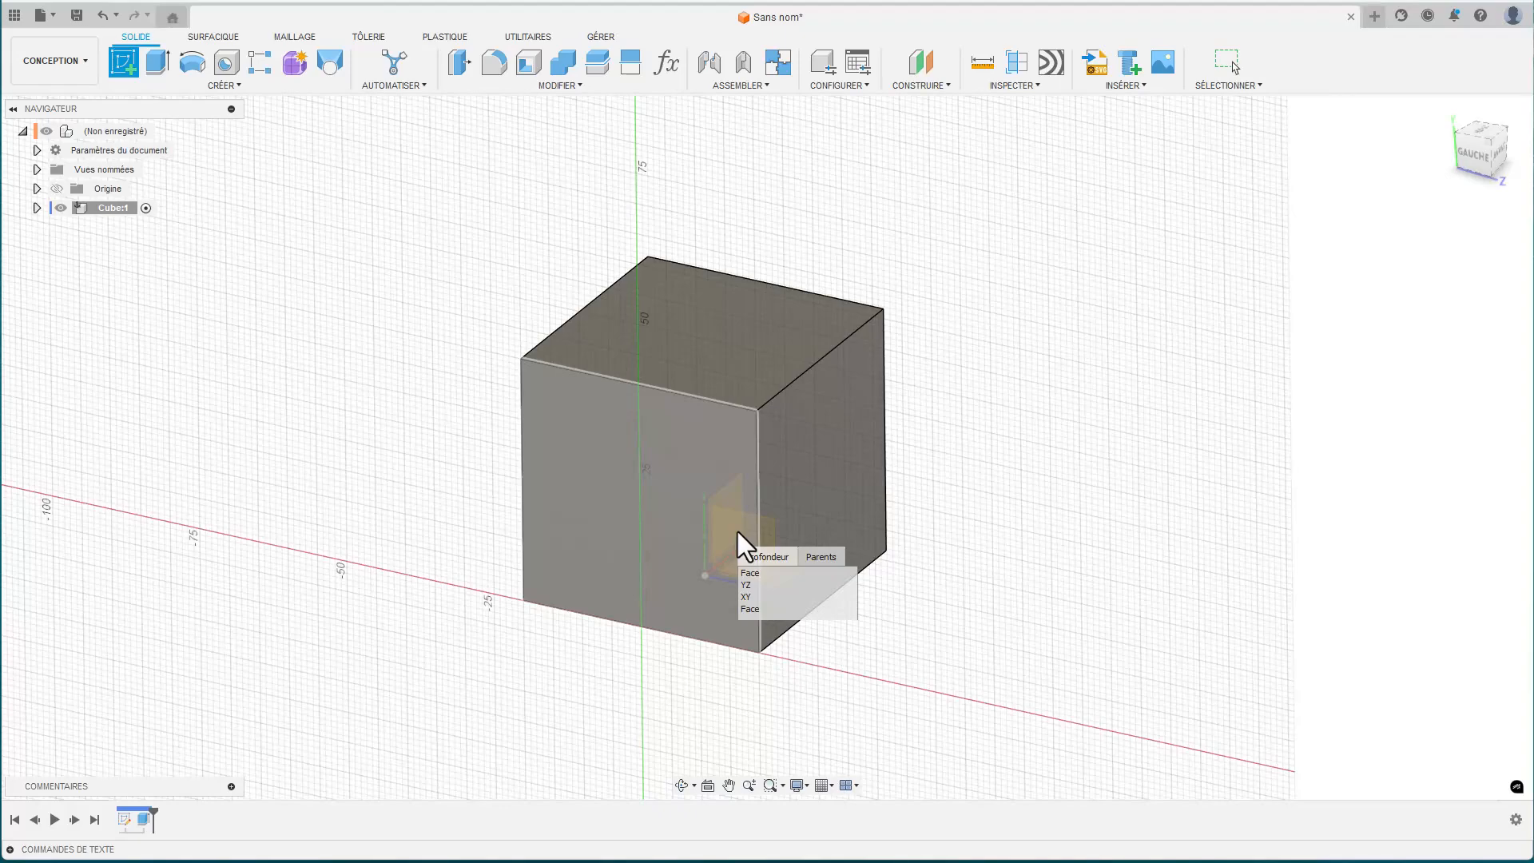
click(751, 585)
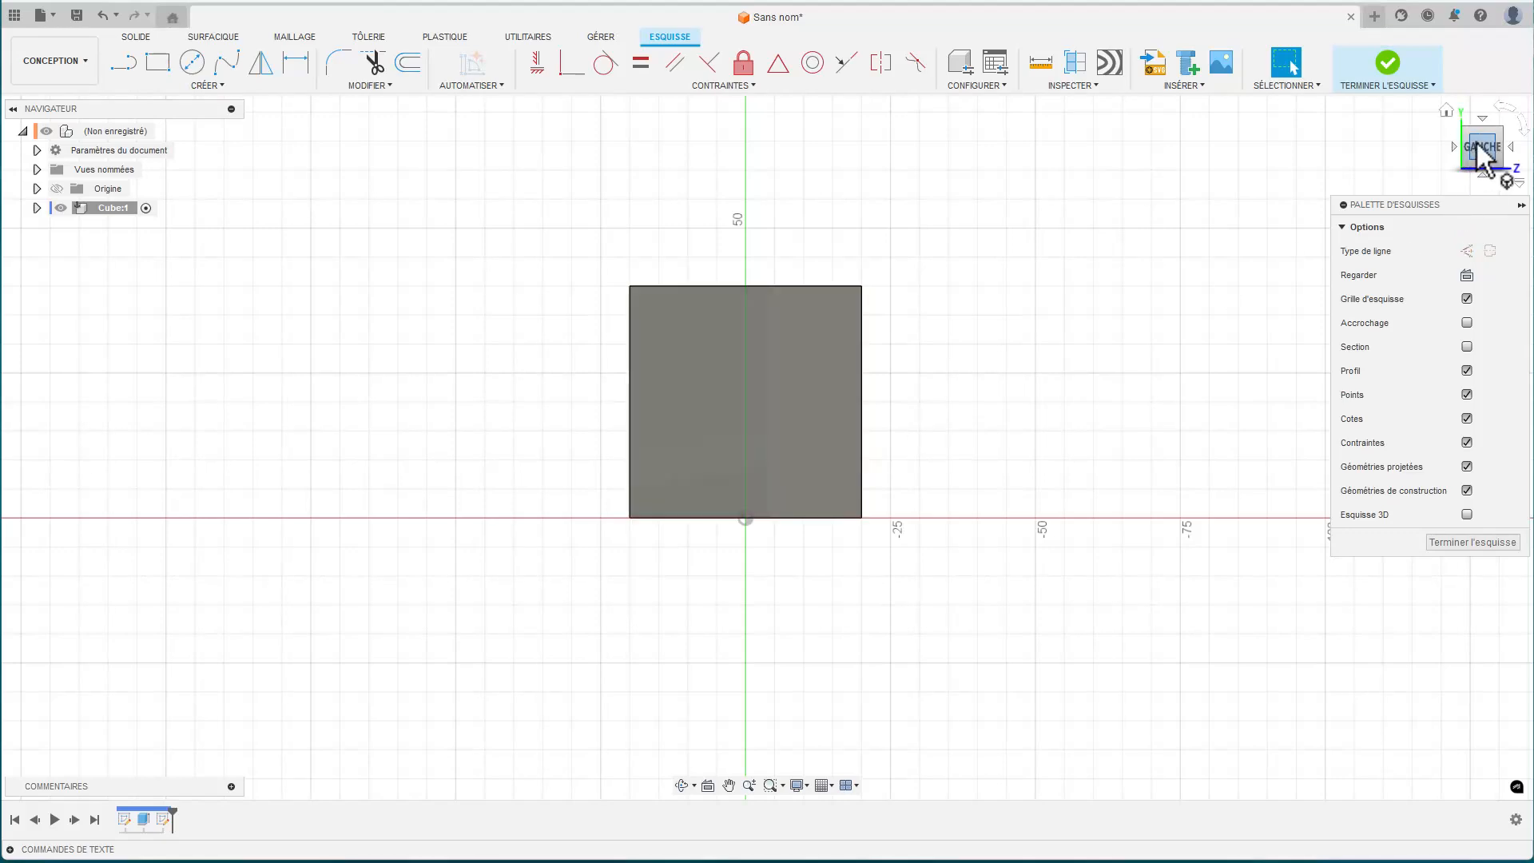
drag(1483, 154, 1459, 160)
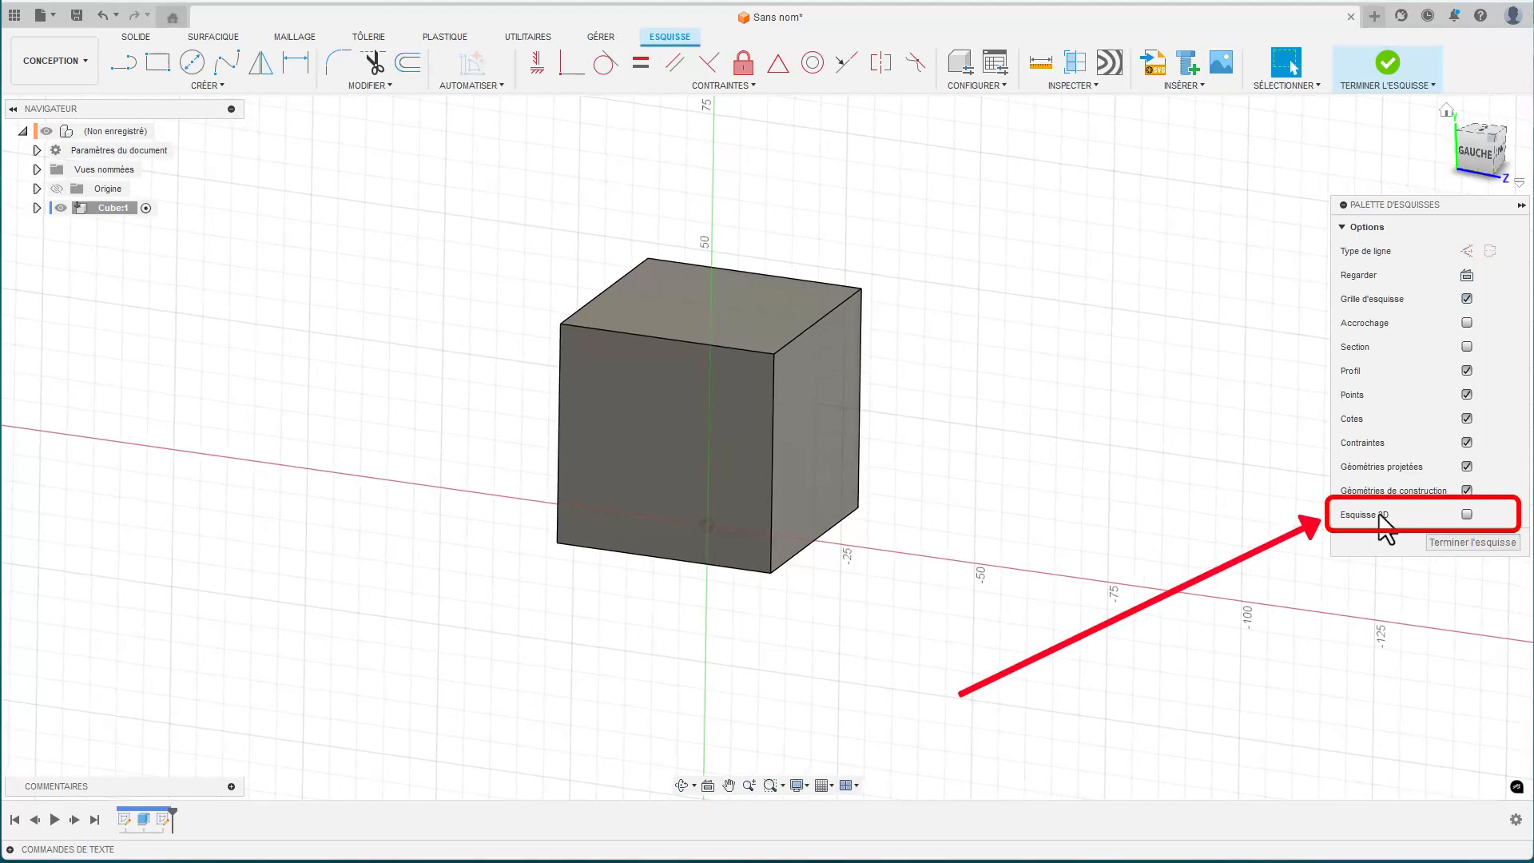
click(1468, 515)
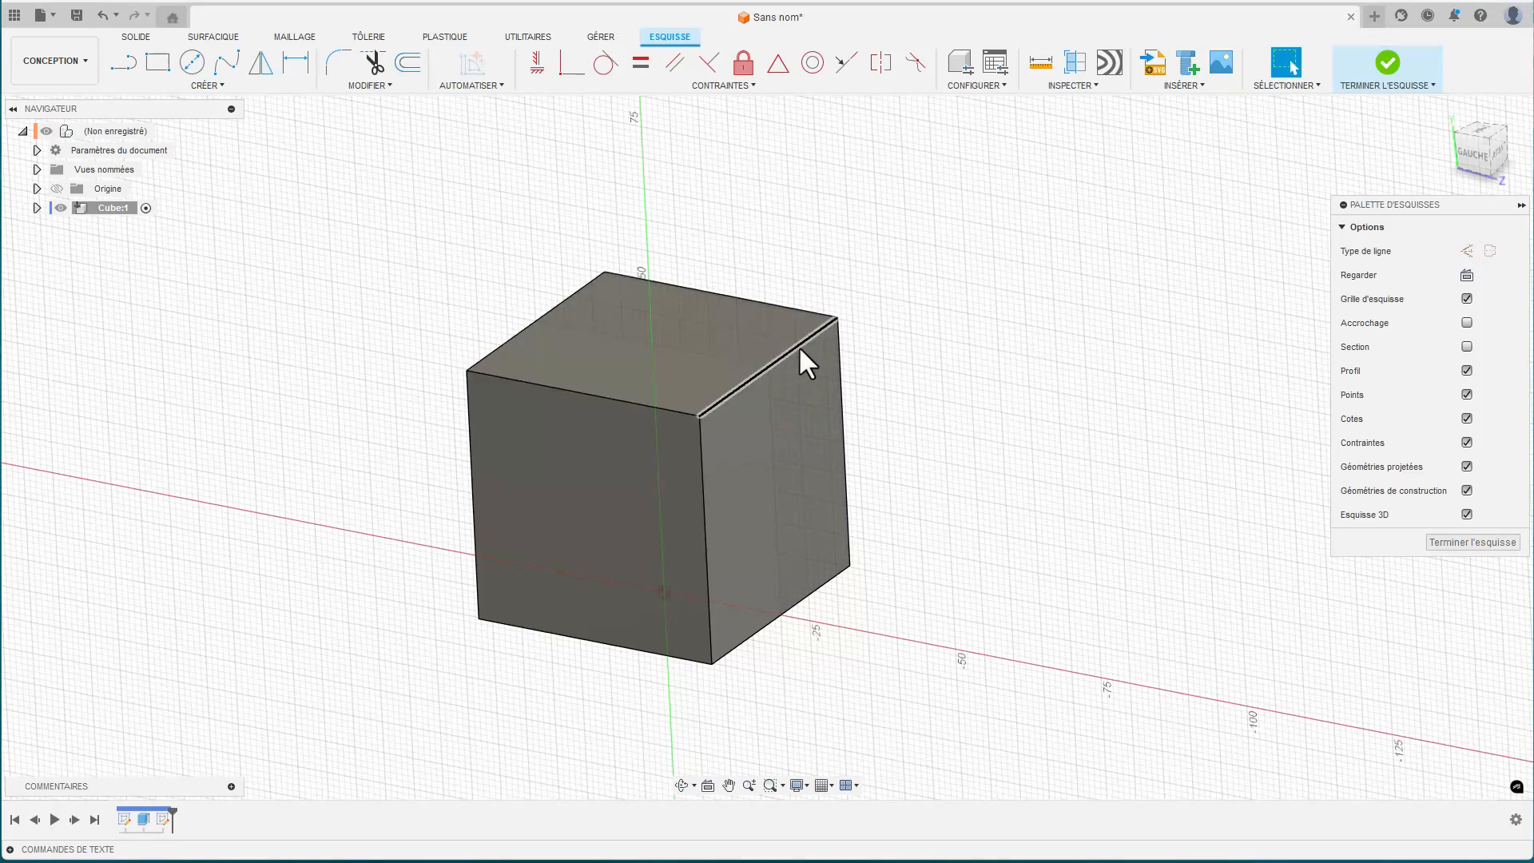
- Draw a line through the cube from an upper corner to the diagonally opposite lower corner, and finish the sketch
scroll(873, 307, down, 2)
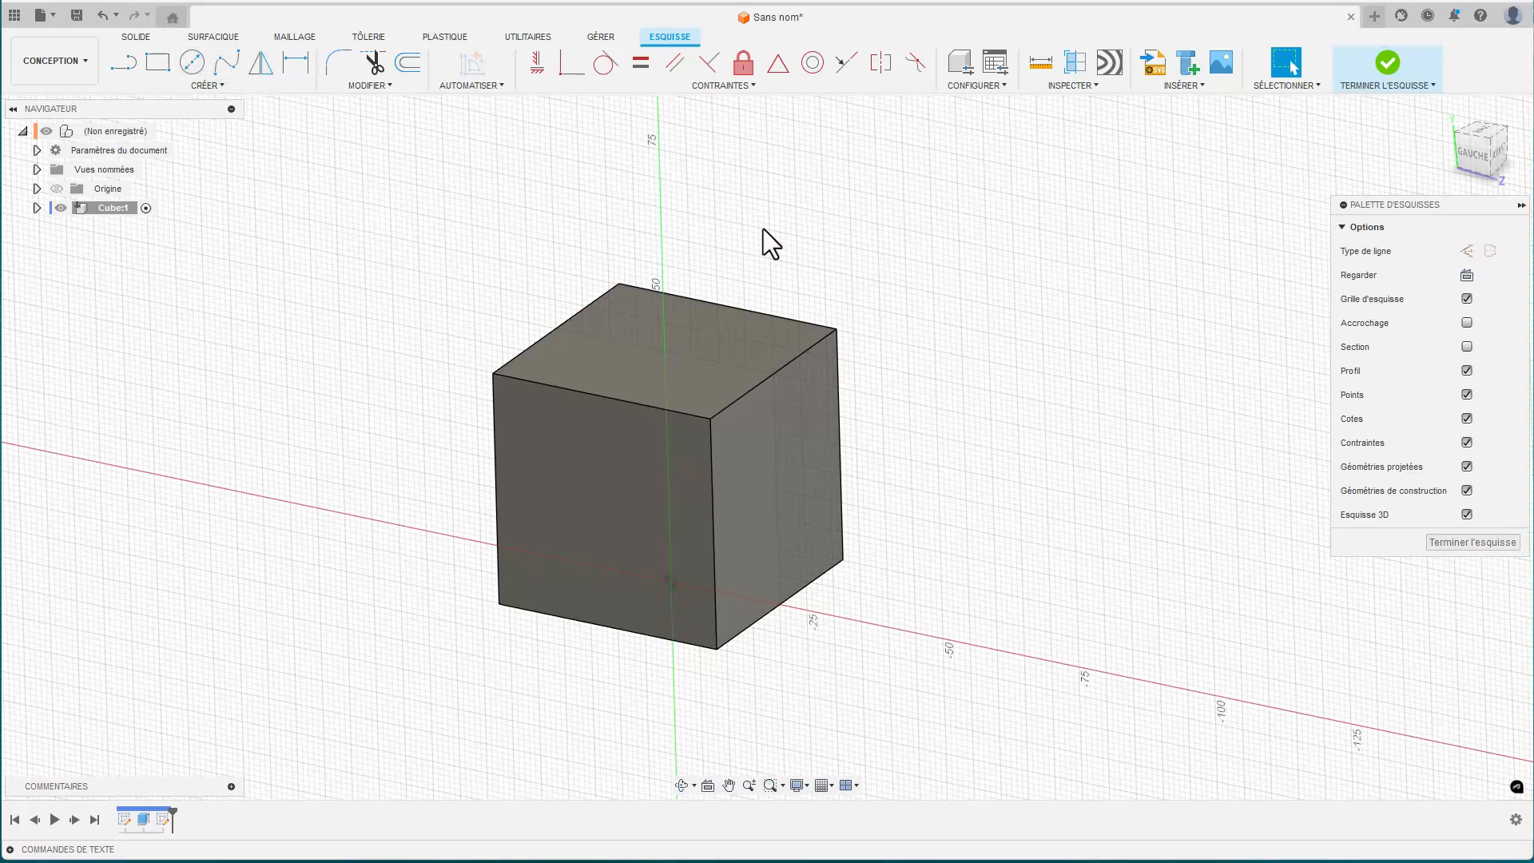
key(l)
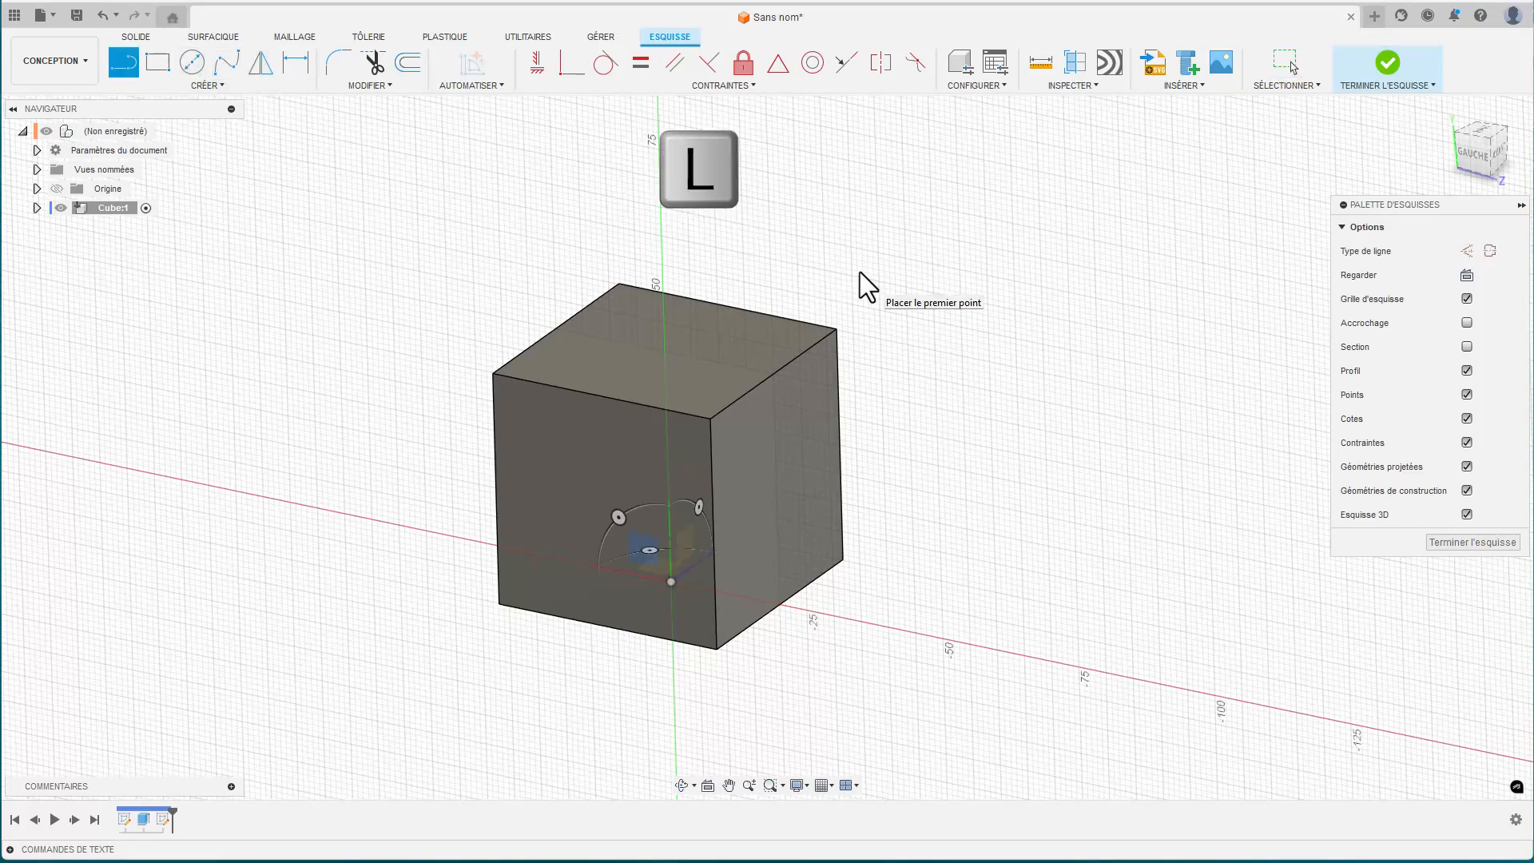
click(837, 330)
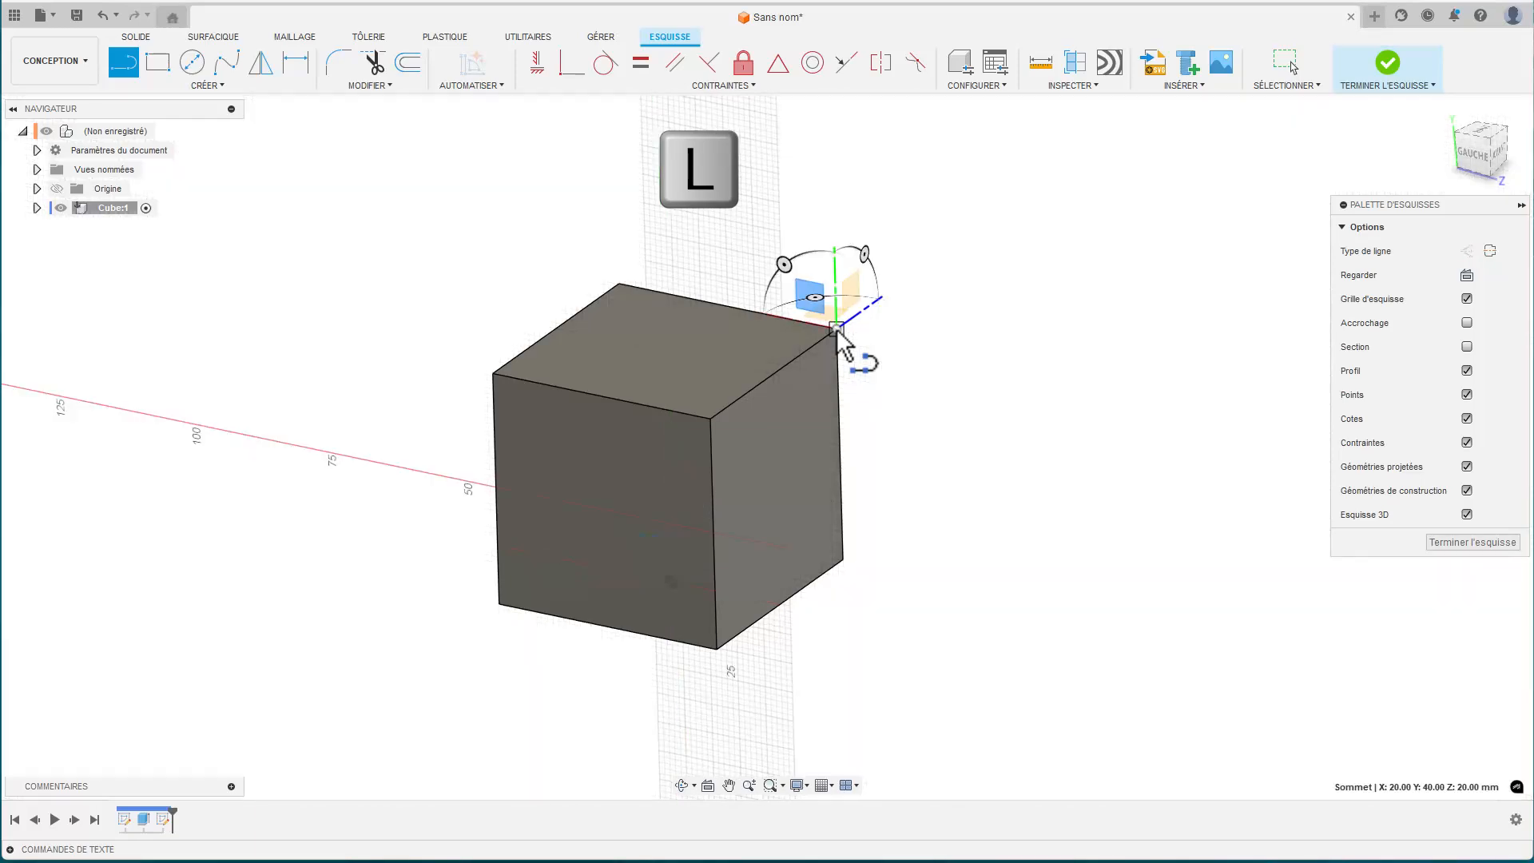
scroll(839, 340, up, 6)
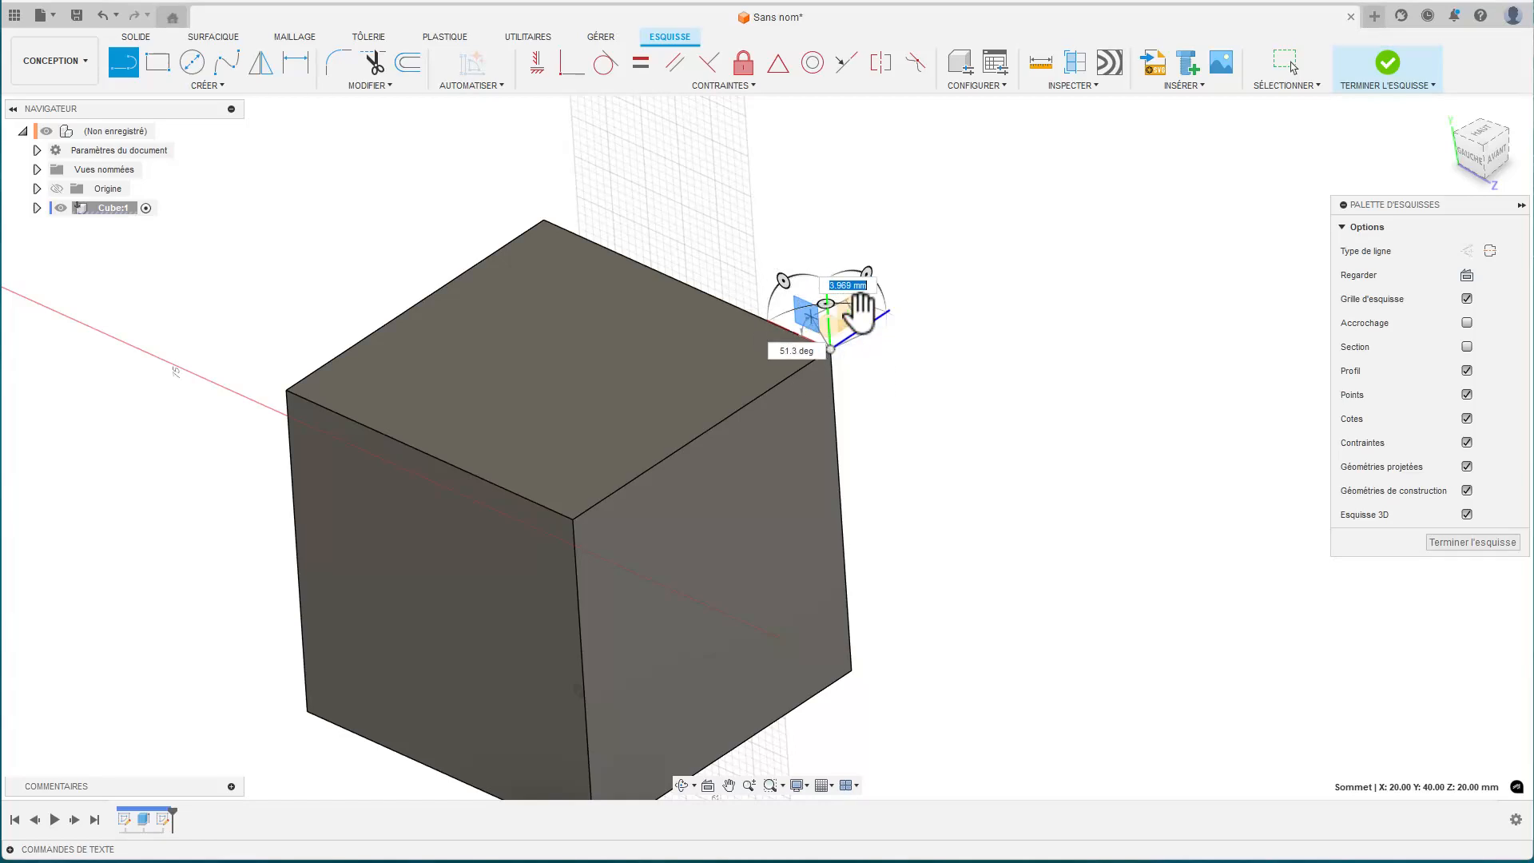
scroll(983, 270, down, 2)
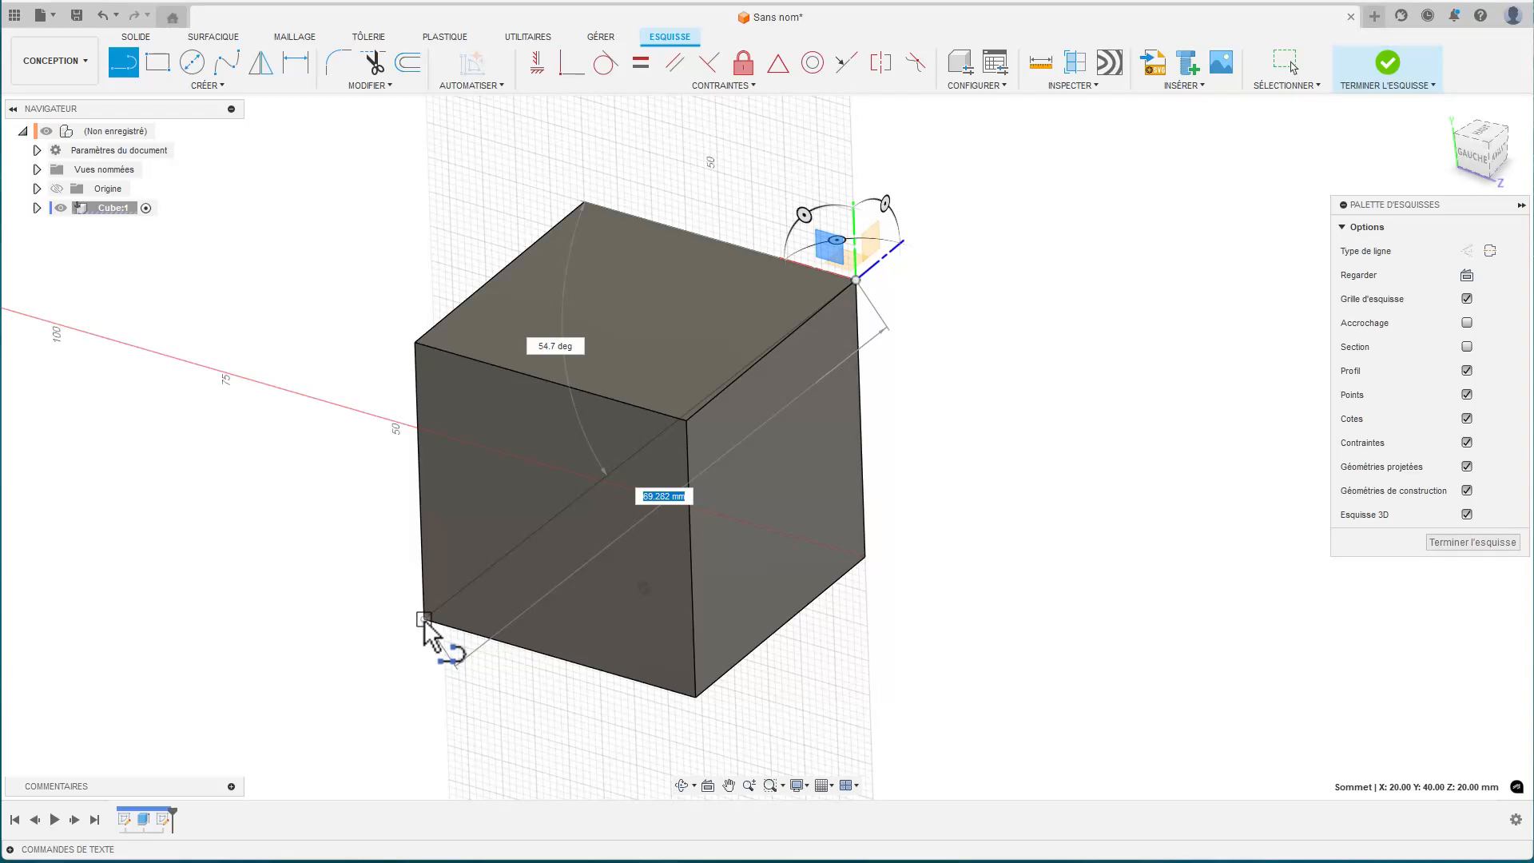
scroll(424, 620, up, 1)
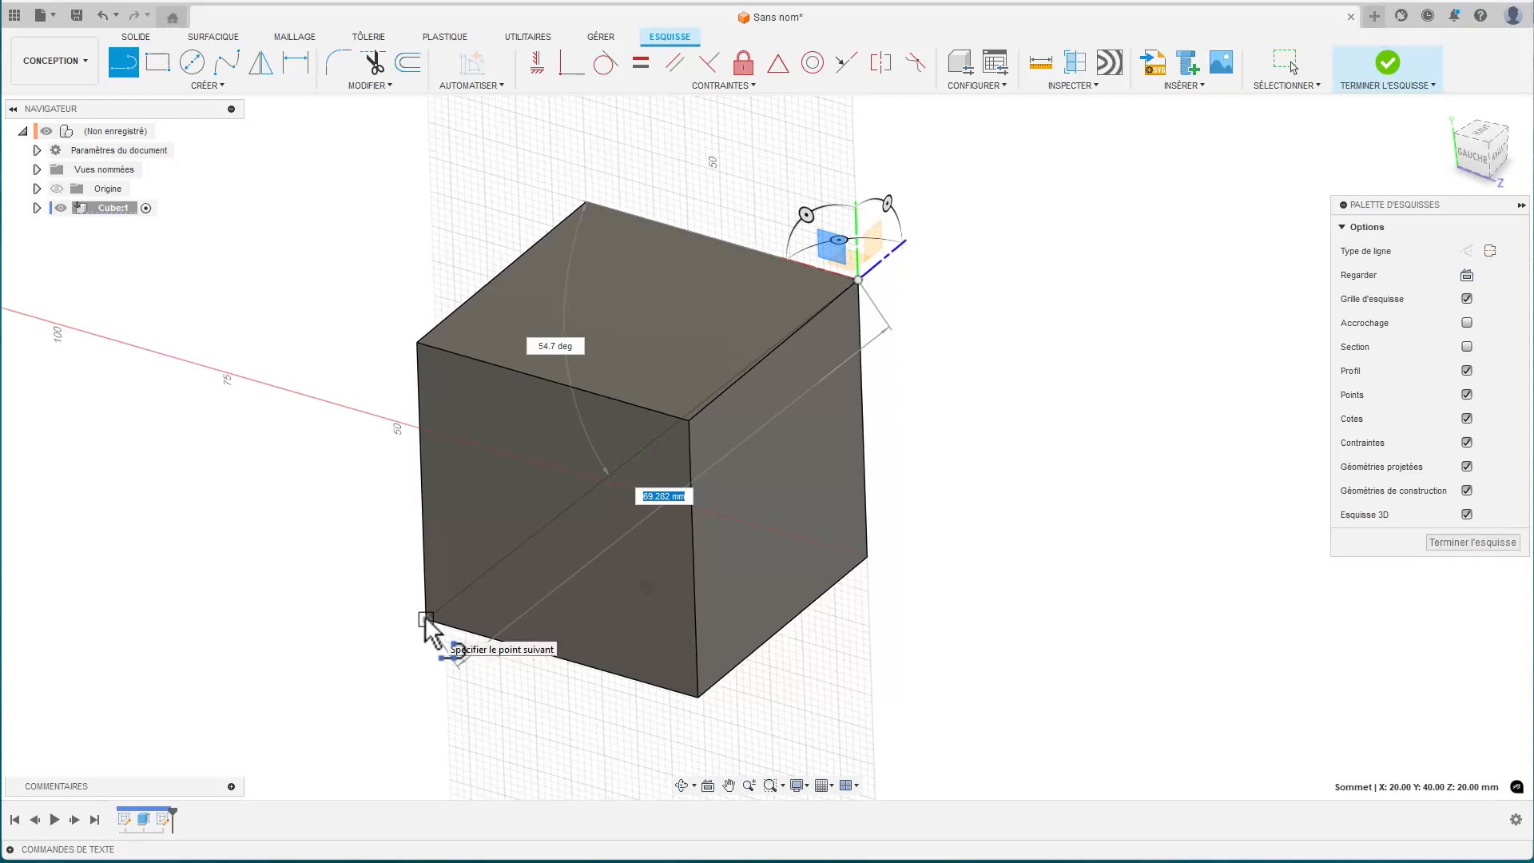
click(436, 628)
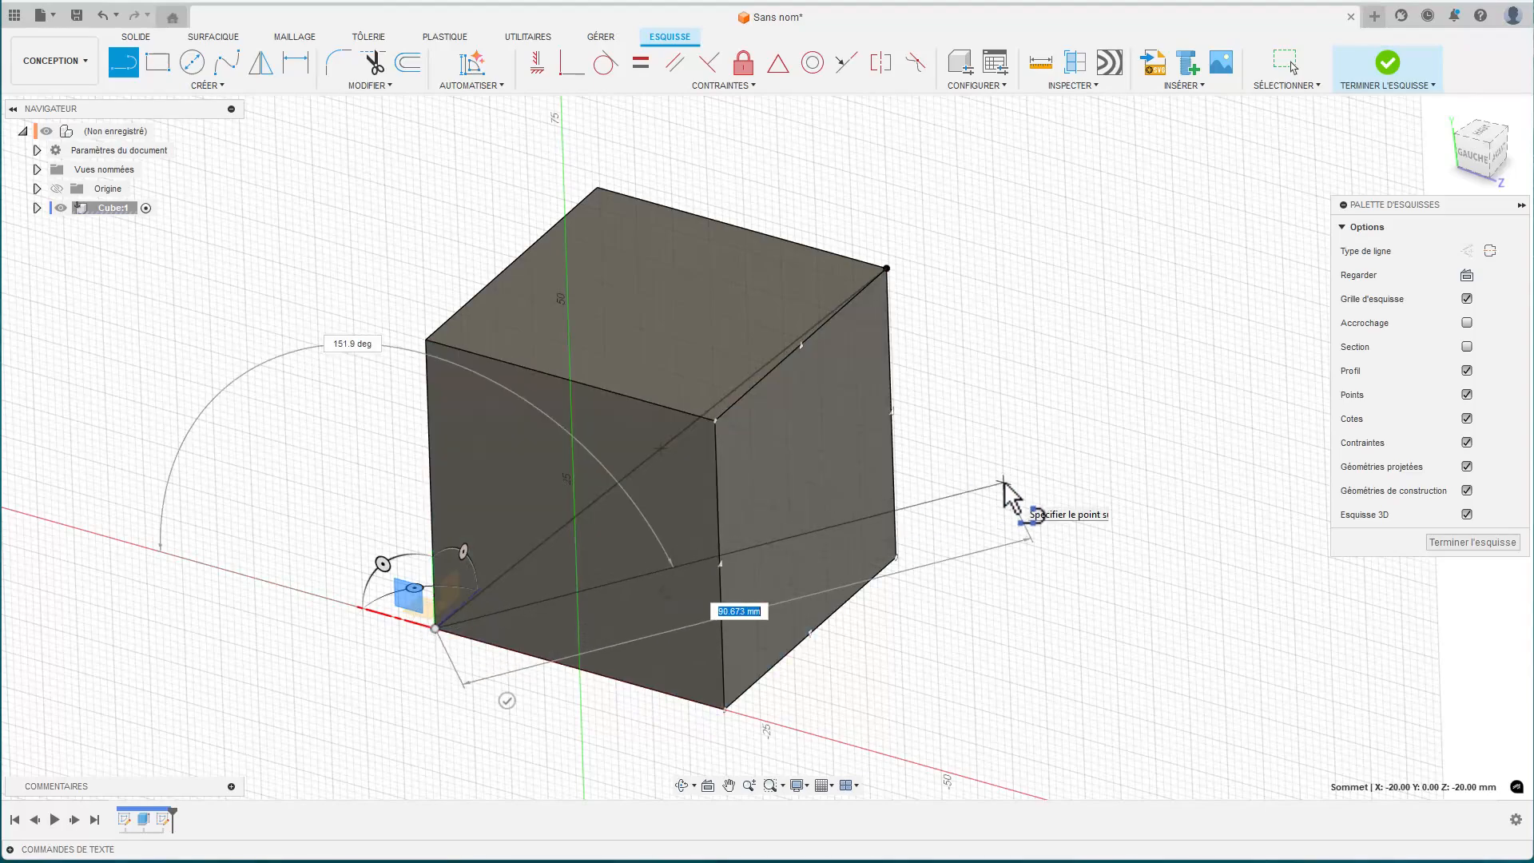
key(Escape)
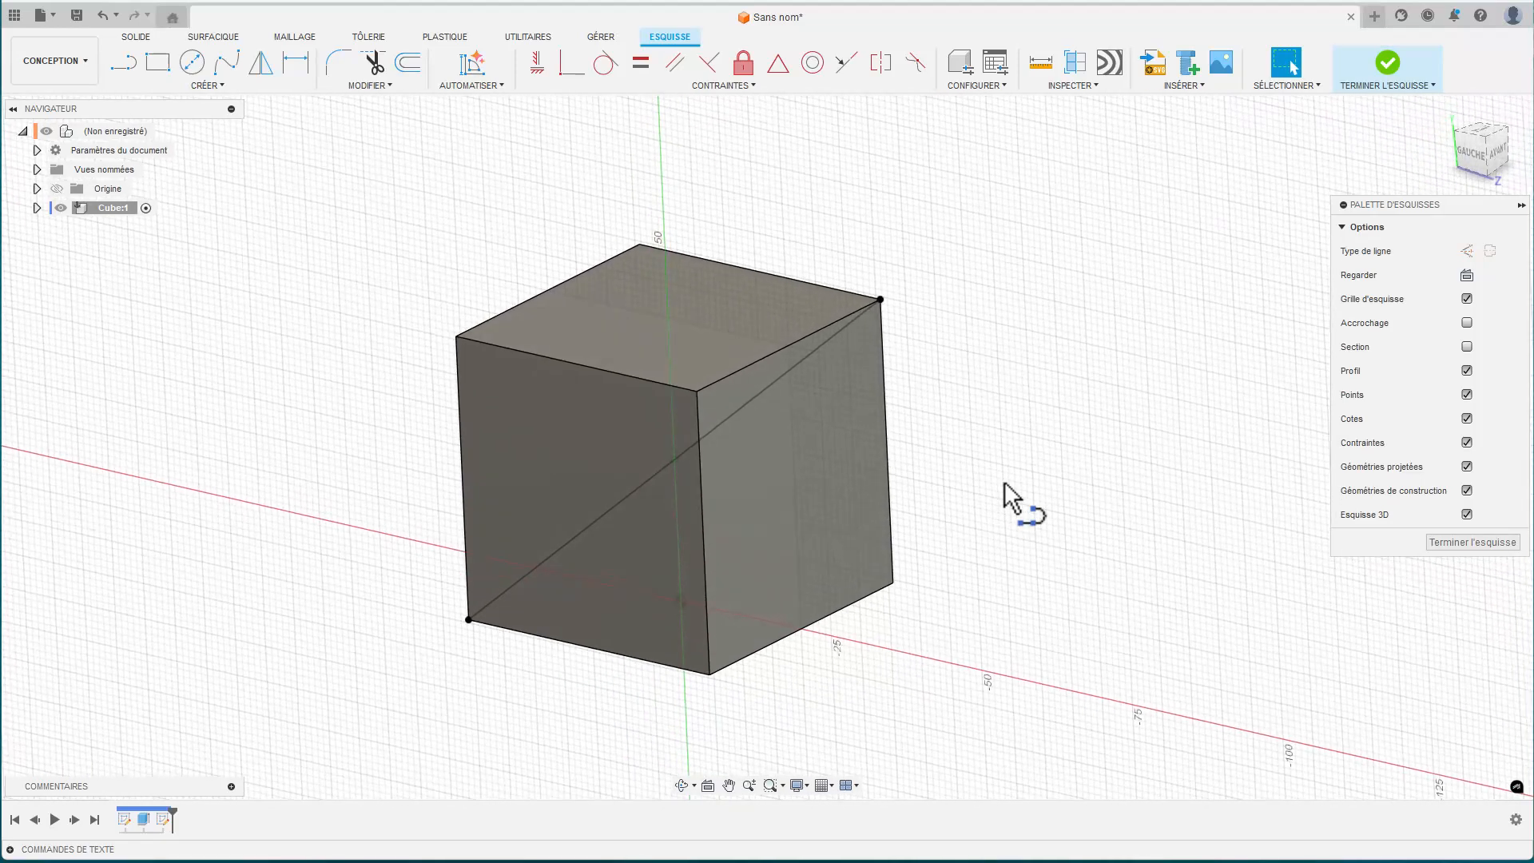
click(1388, 64)
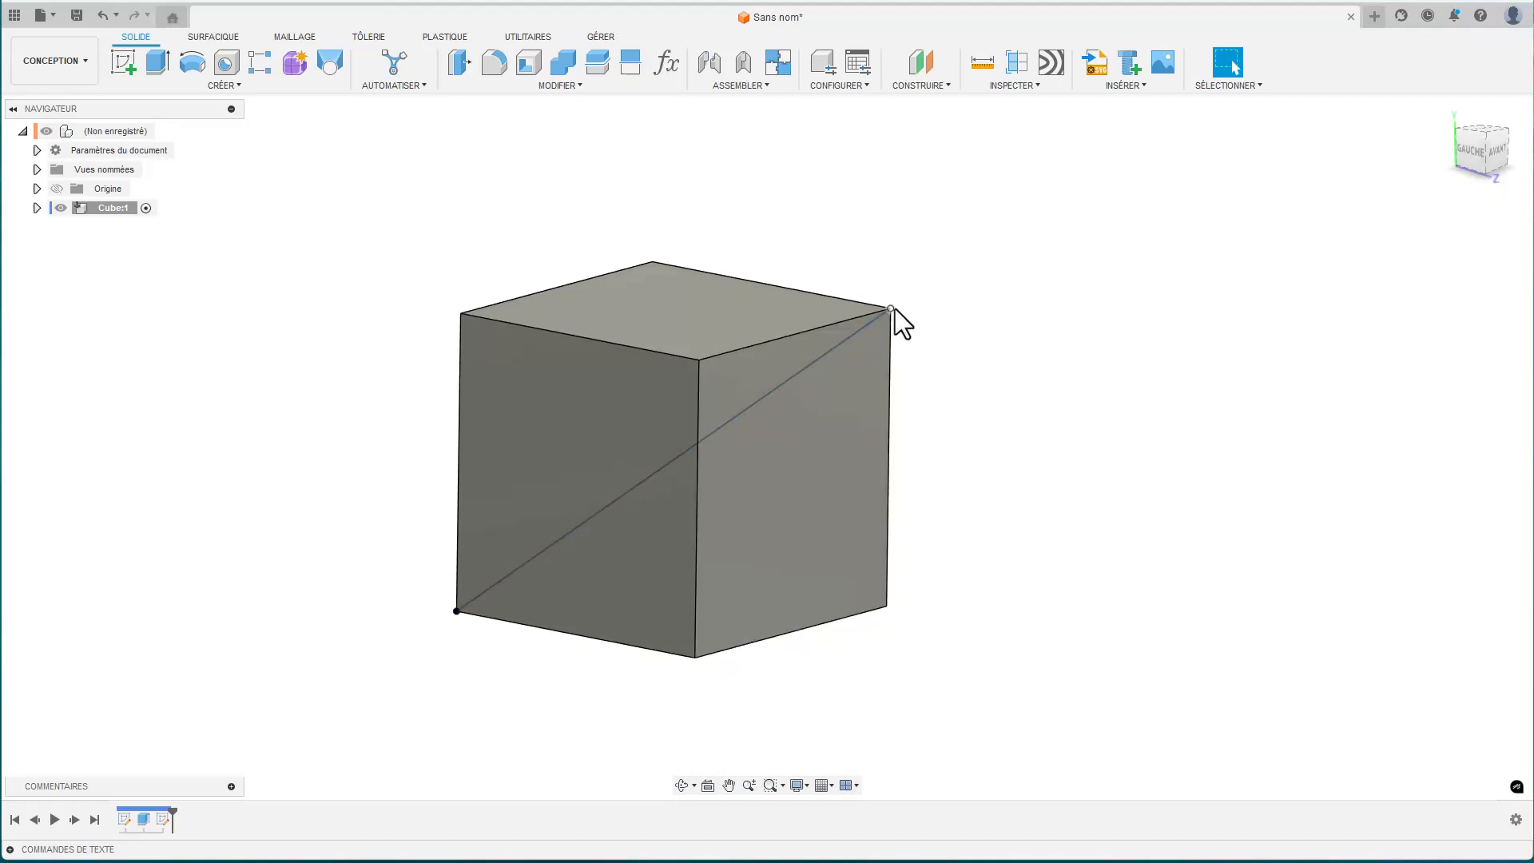
- Start a construction plane along a path on the cube's diagonal line, placed at about 0.18 of its length
shift+middle_drag(895, 309, 932, 127)
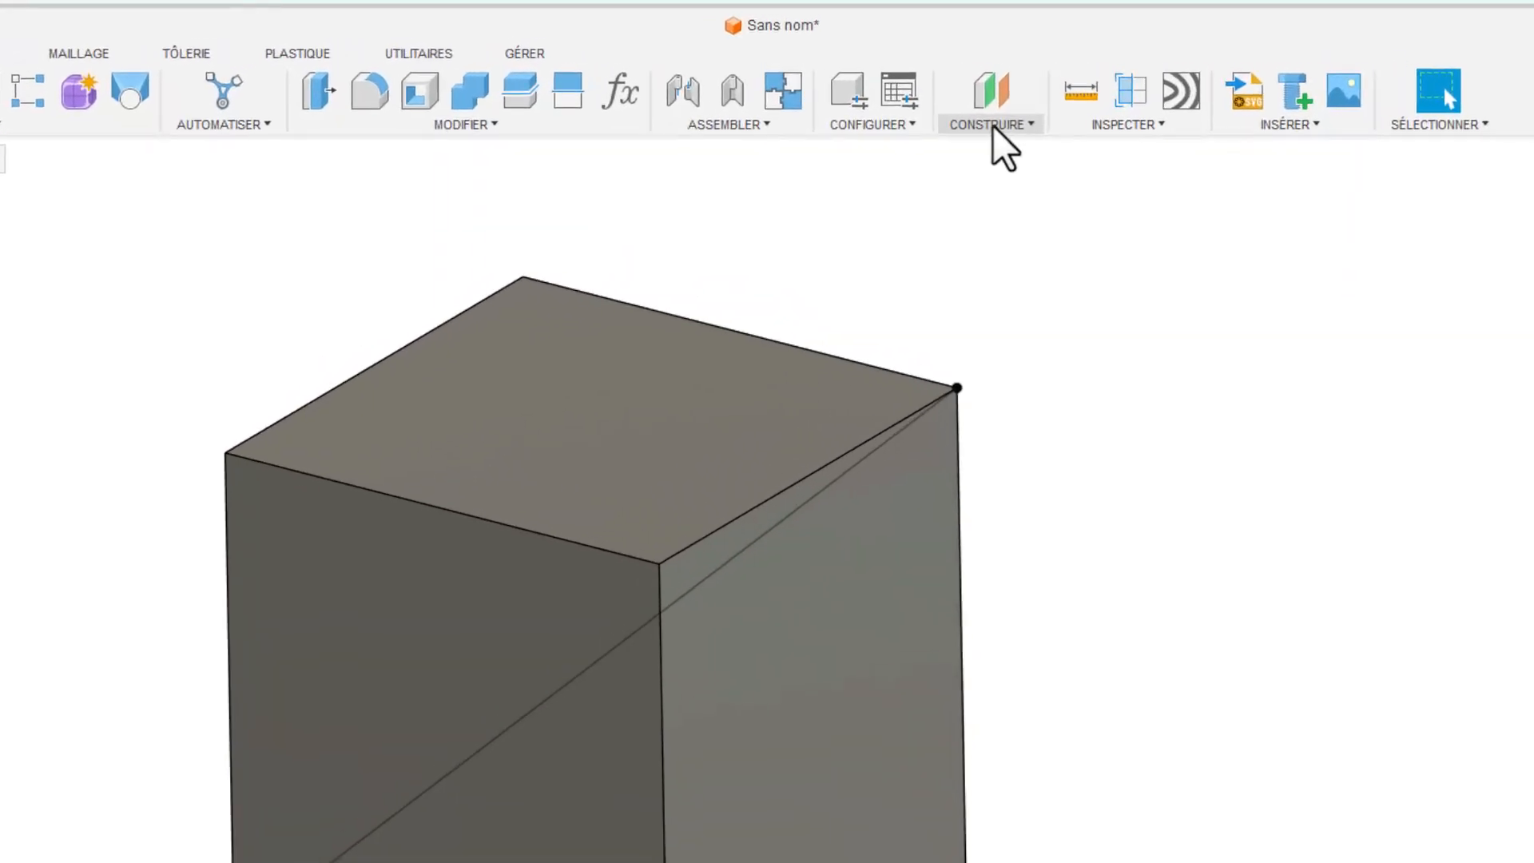
click(993, 127)
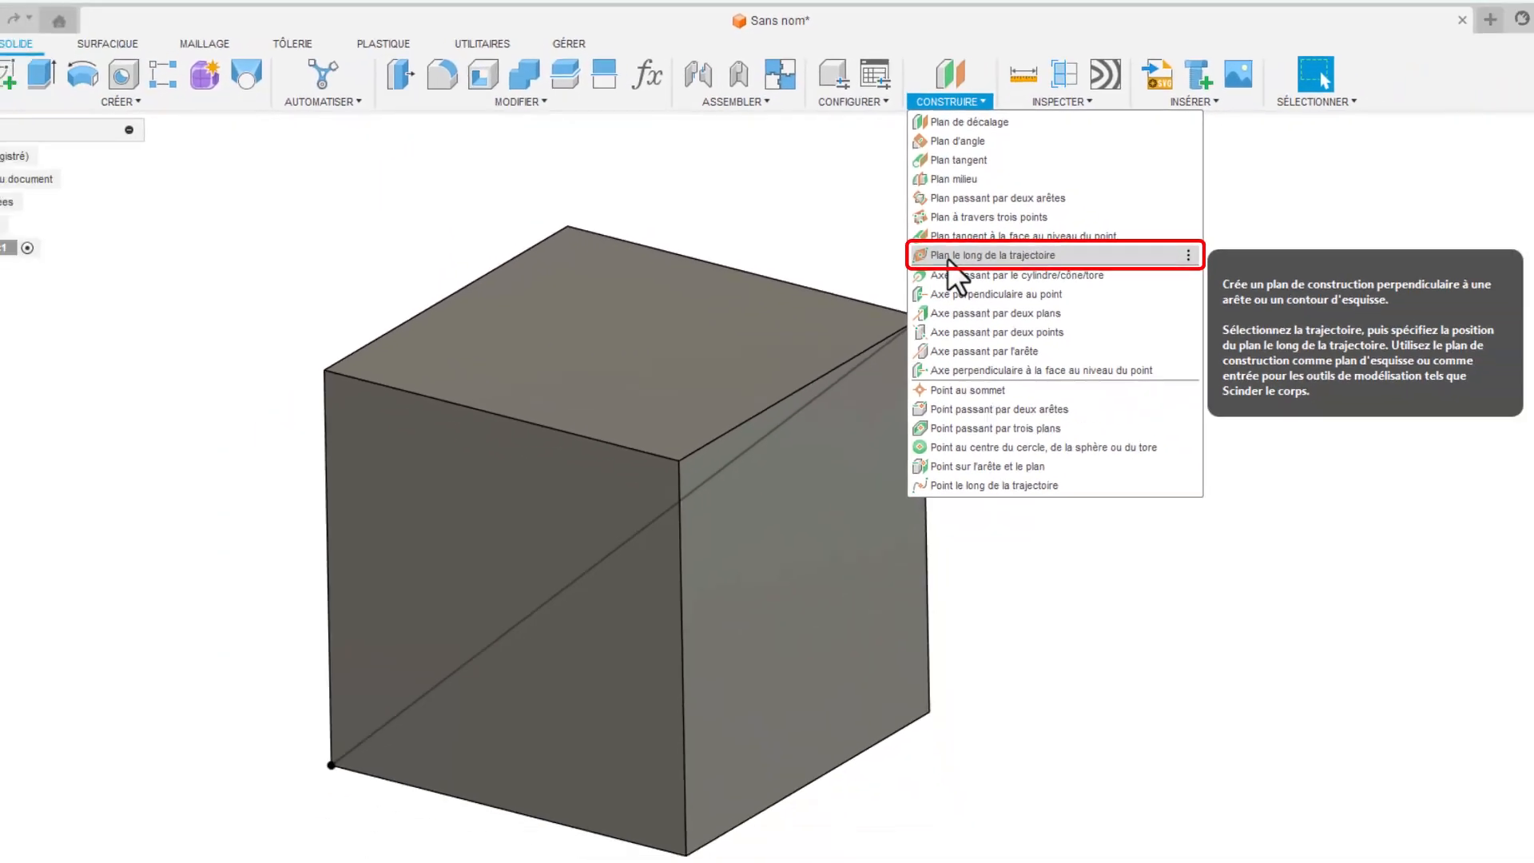
click(1010, 348)
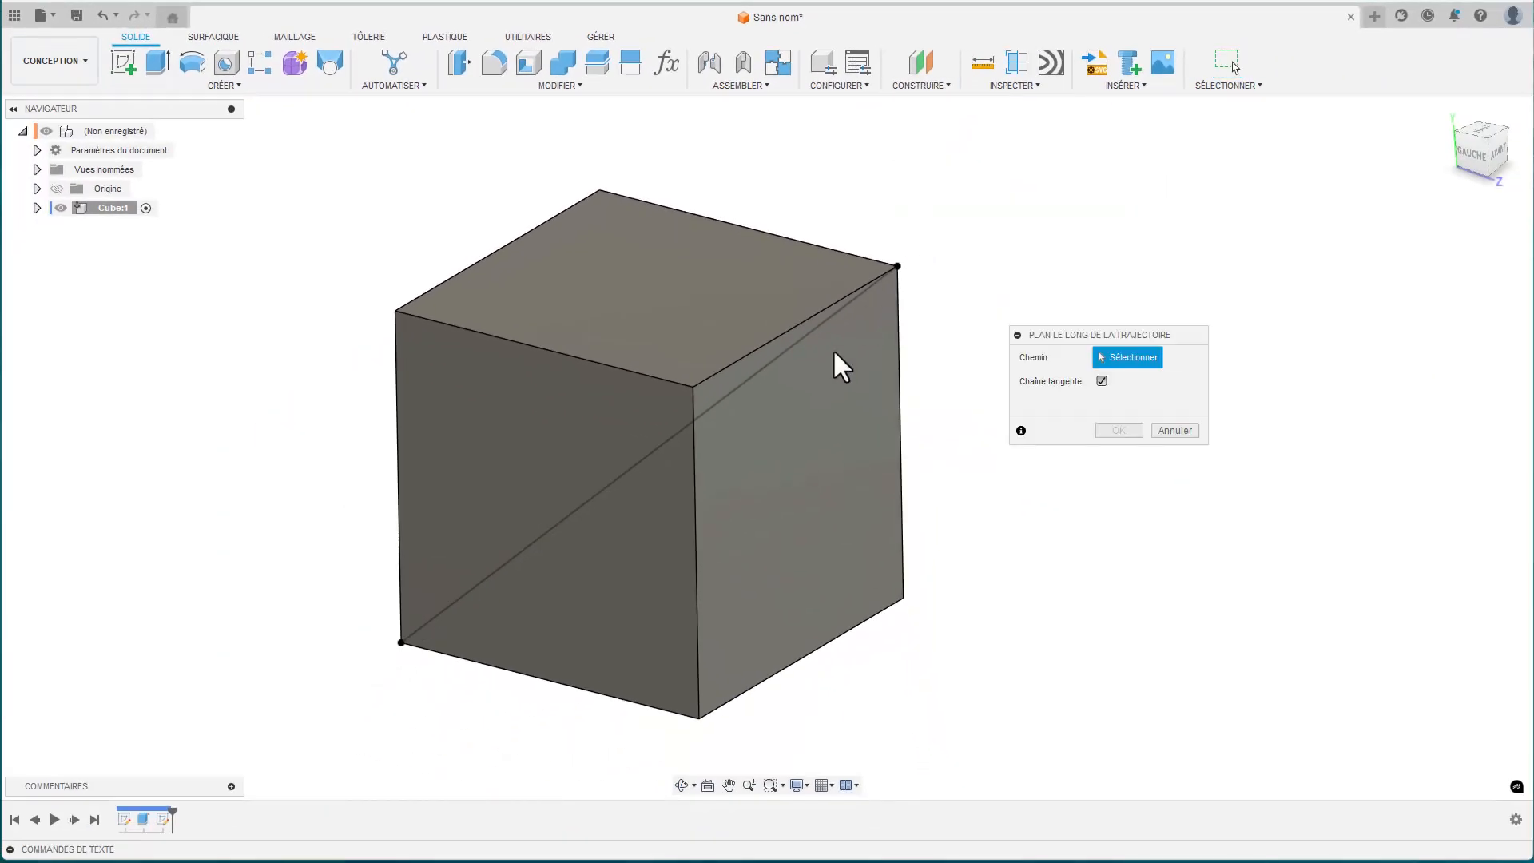
click(810, 335)
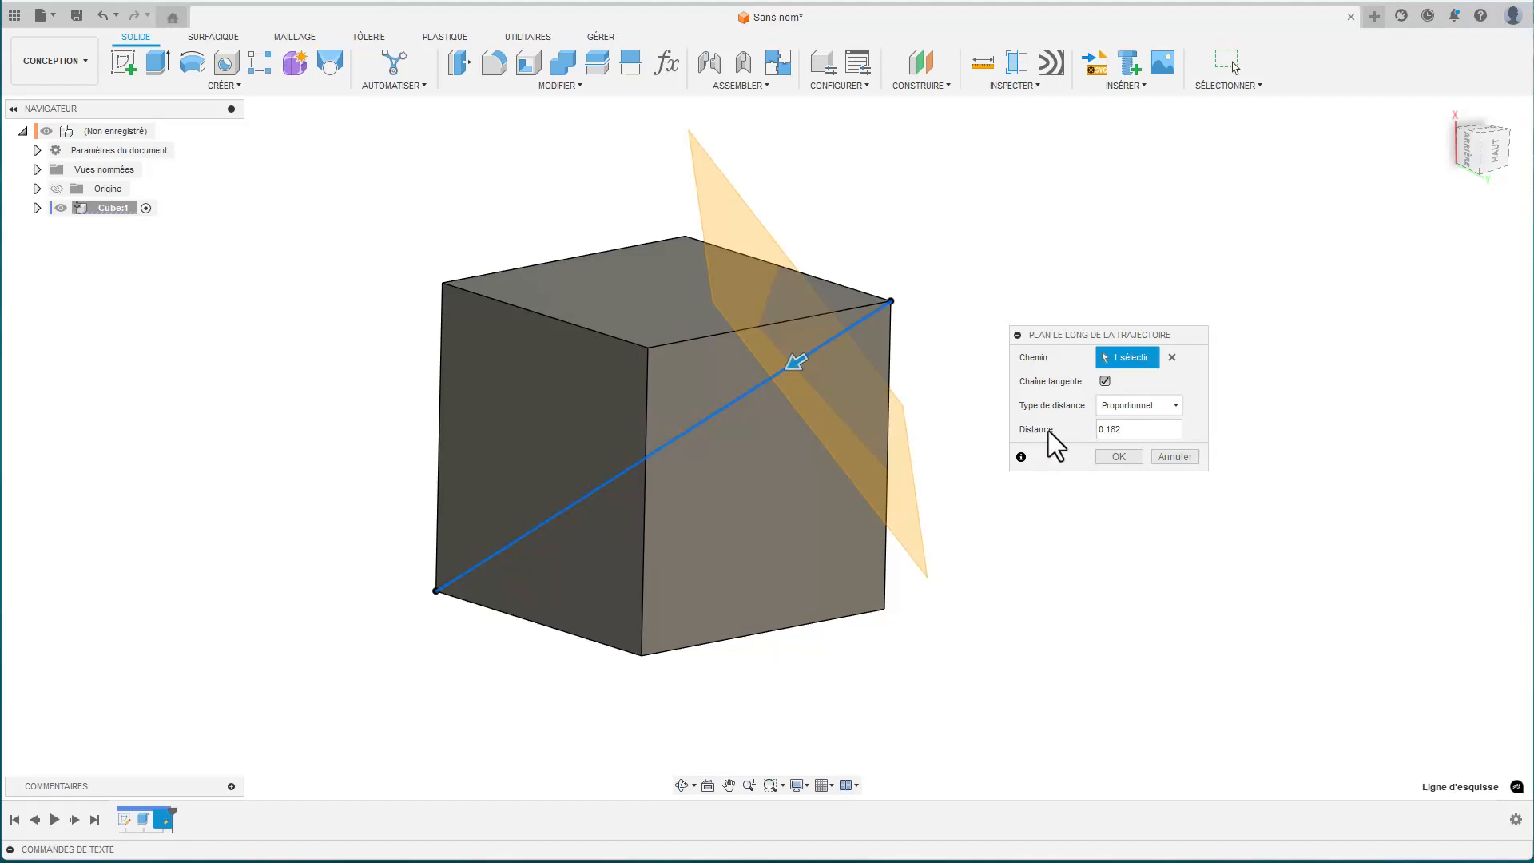
- Keep the plane's distance type as Proportional, set its distance to 1 and create the plane
click(1124, 408)
click(1127, 442)
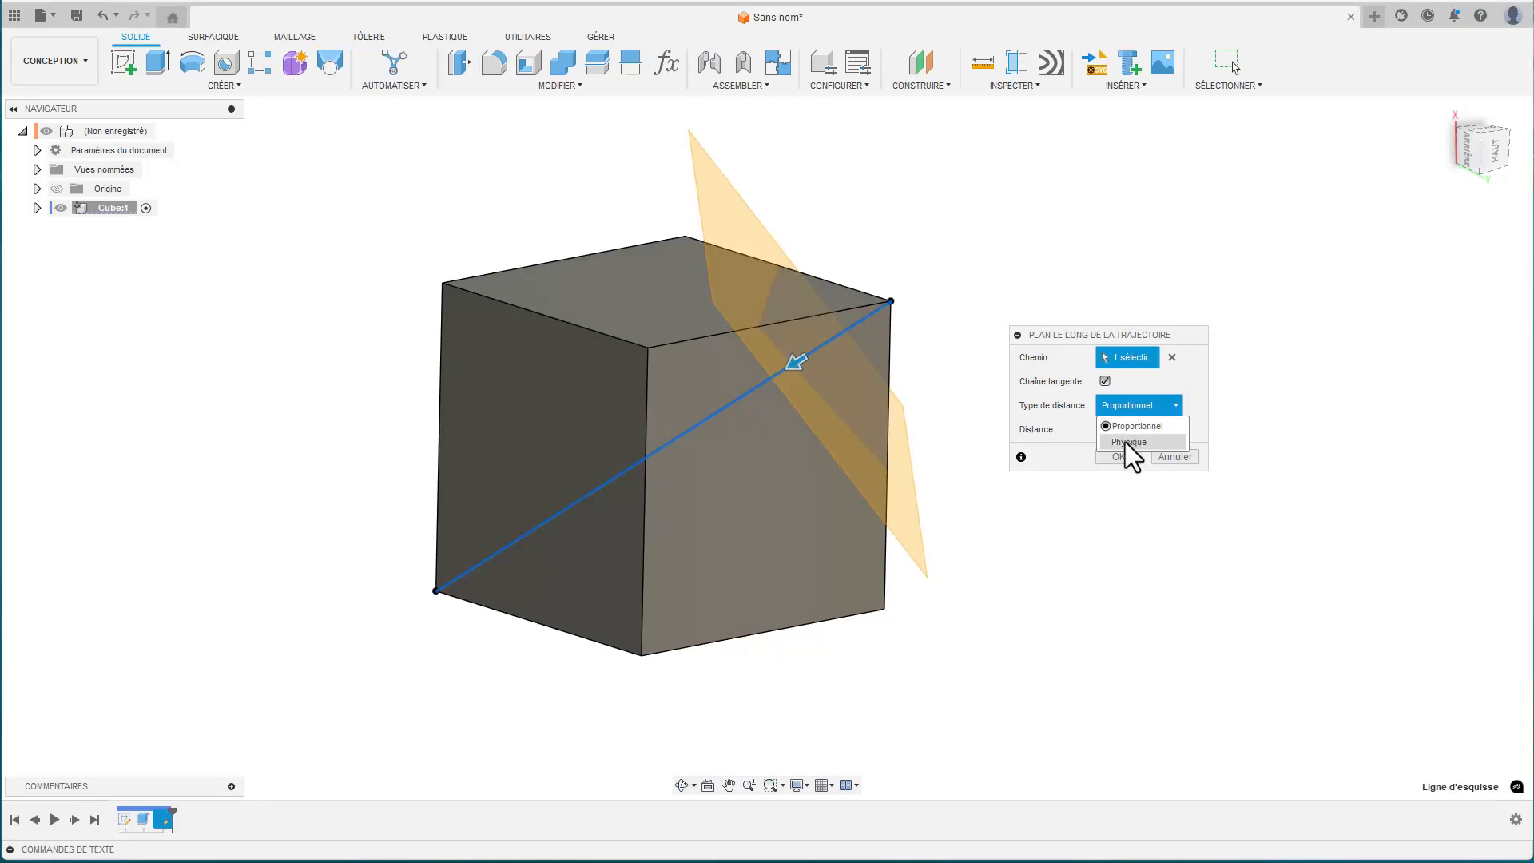
click(1130, 406)
click(1126, 428)
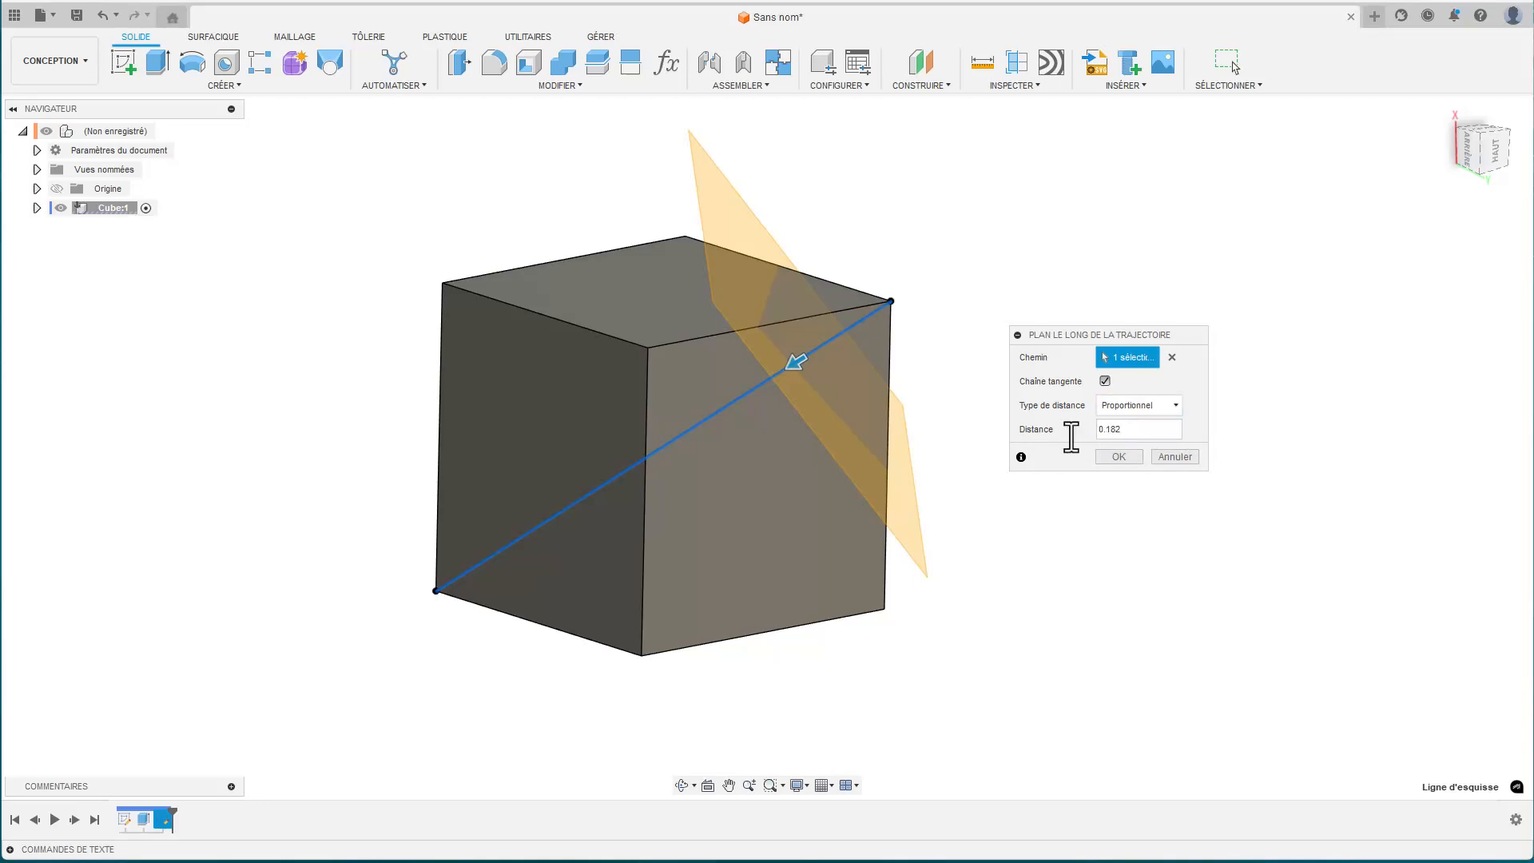
drag(1130, 430, 1058, 429)
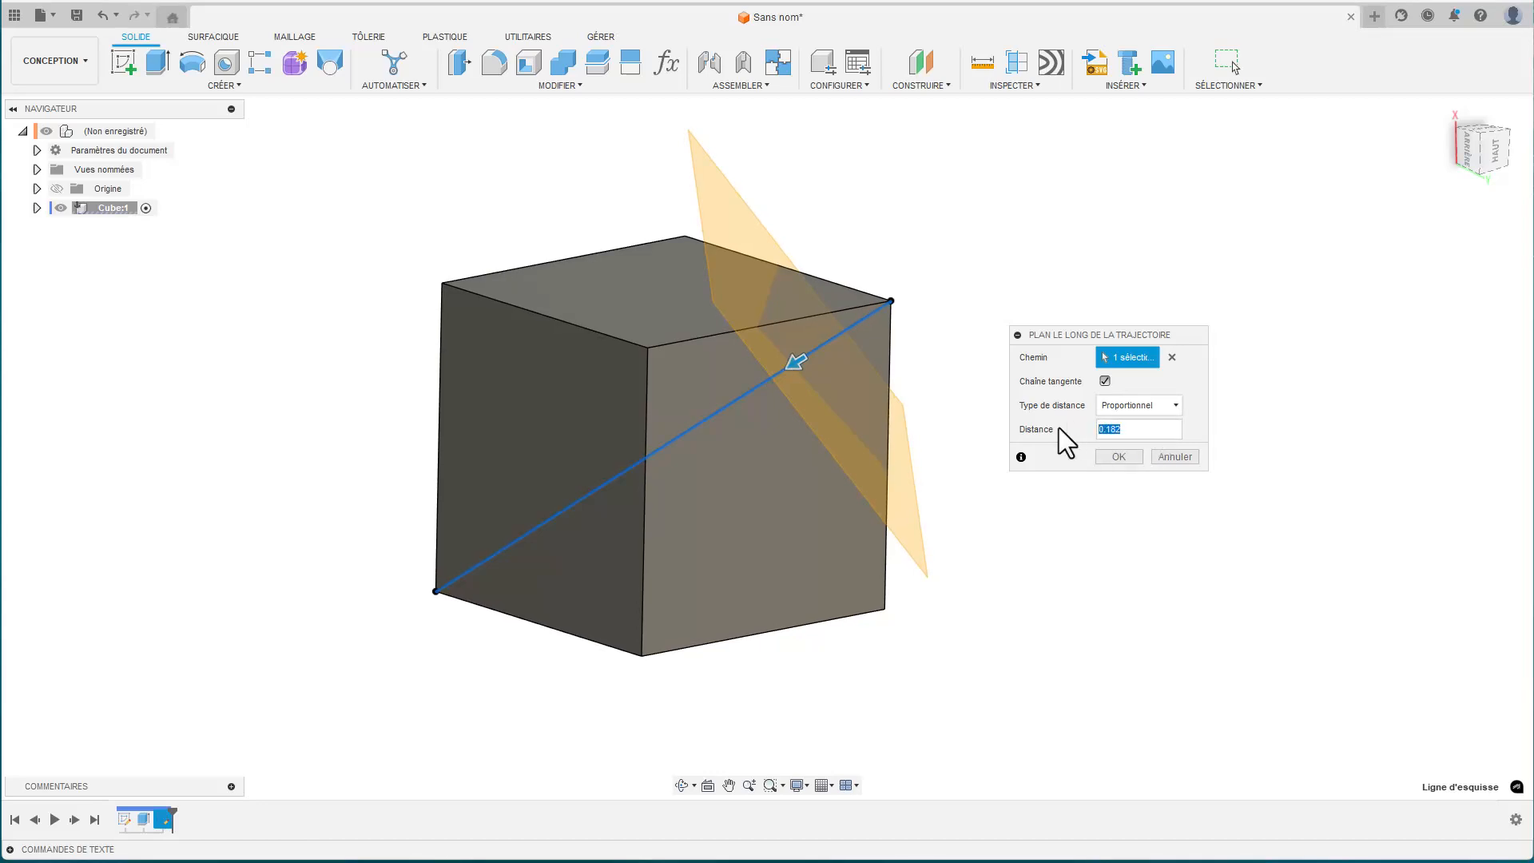
text(0)
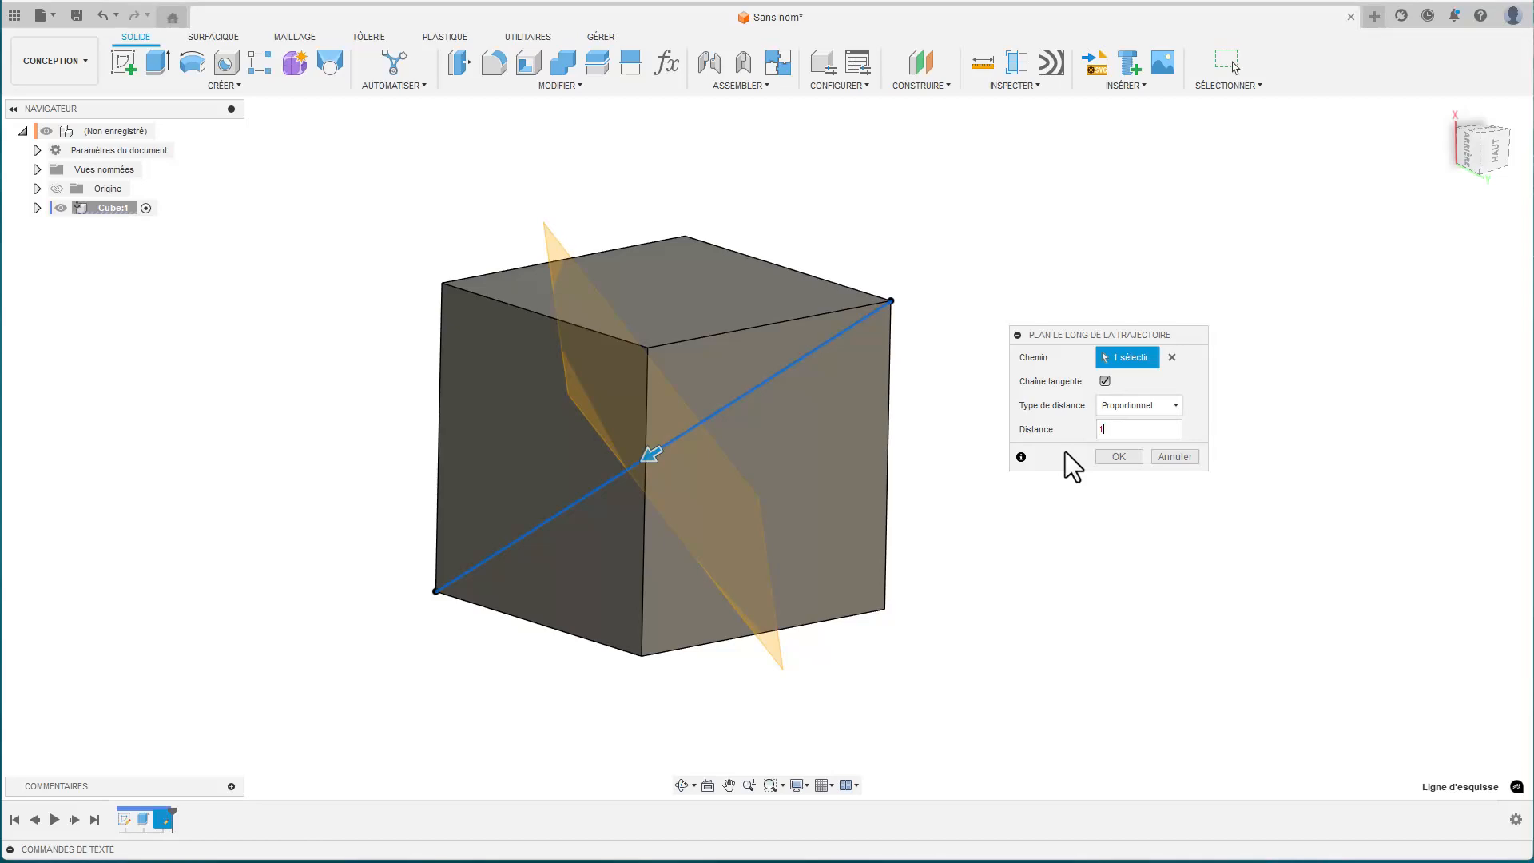
key(Return)
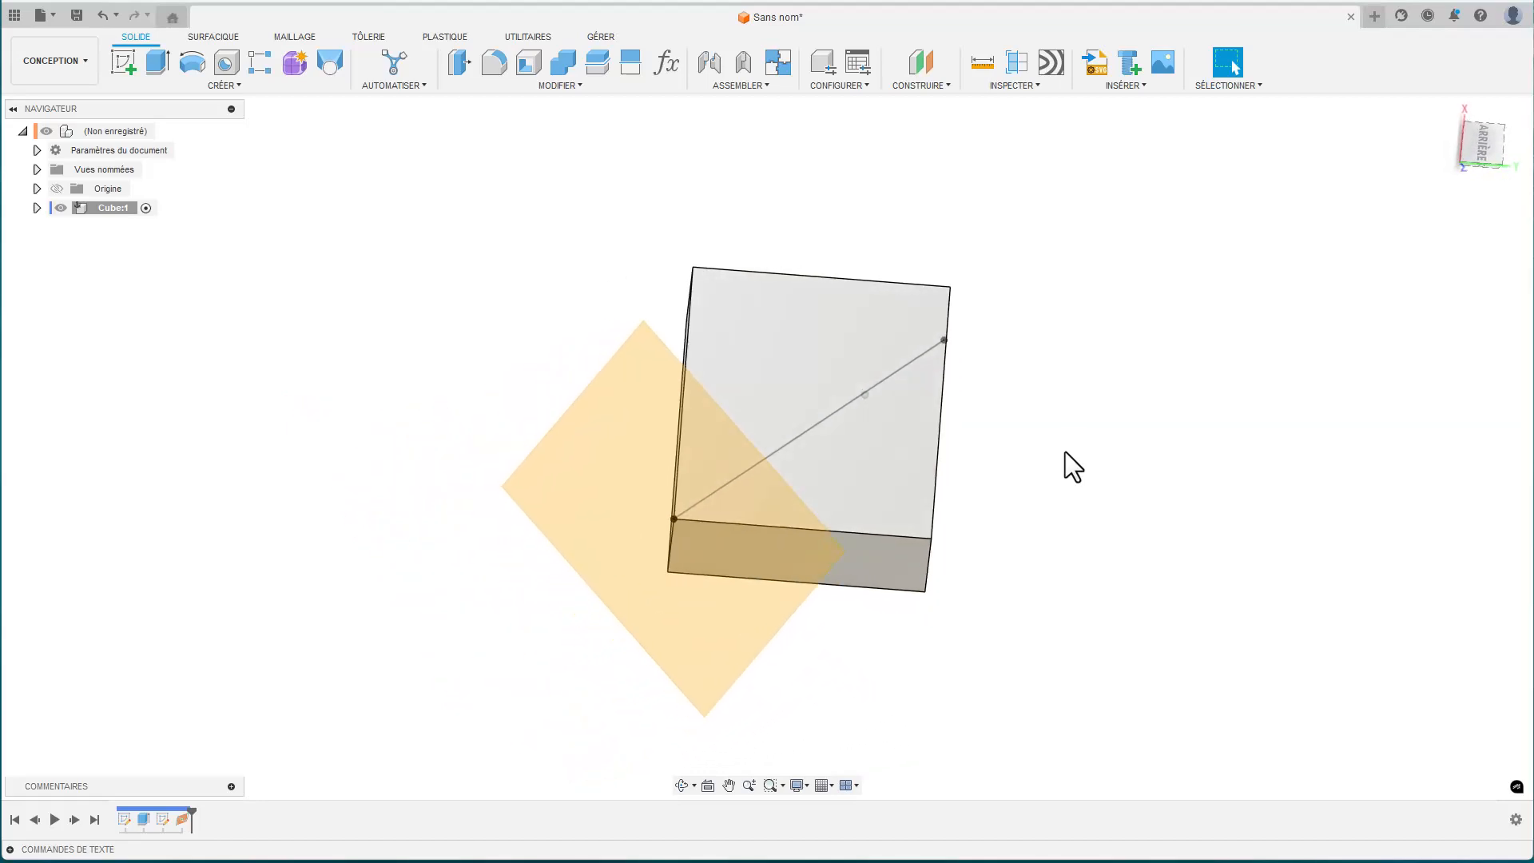
- Sketch a 9 mm diameter circle on the construction plane, centred on the diagonal's endpoint, and finish the sketch
click(664, 439)
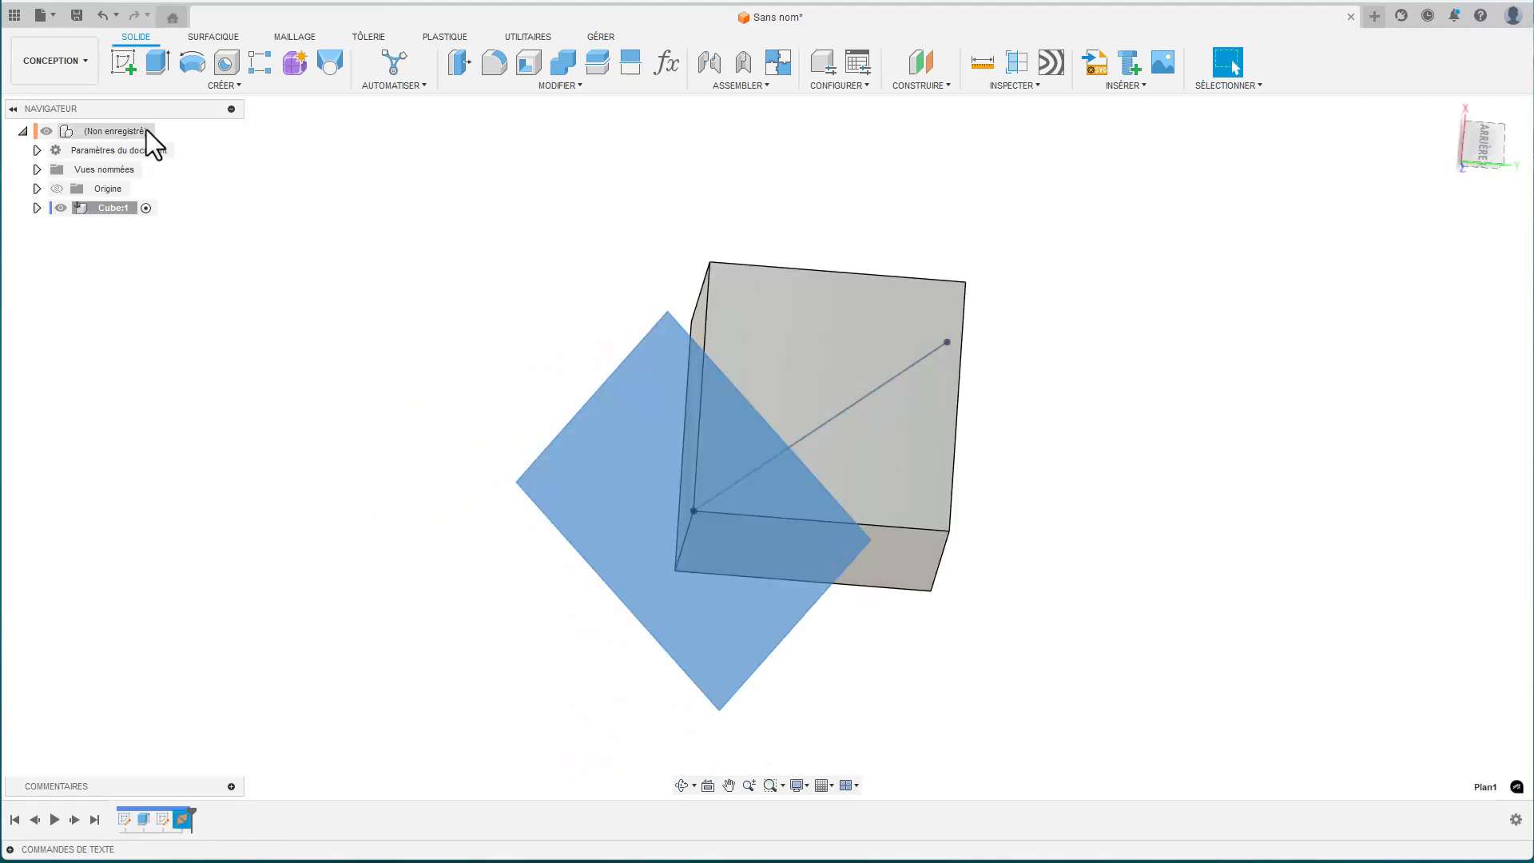
click(124, 65)
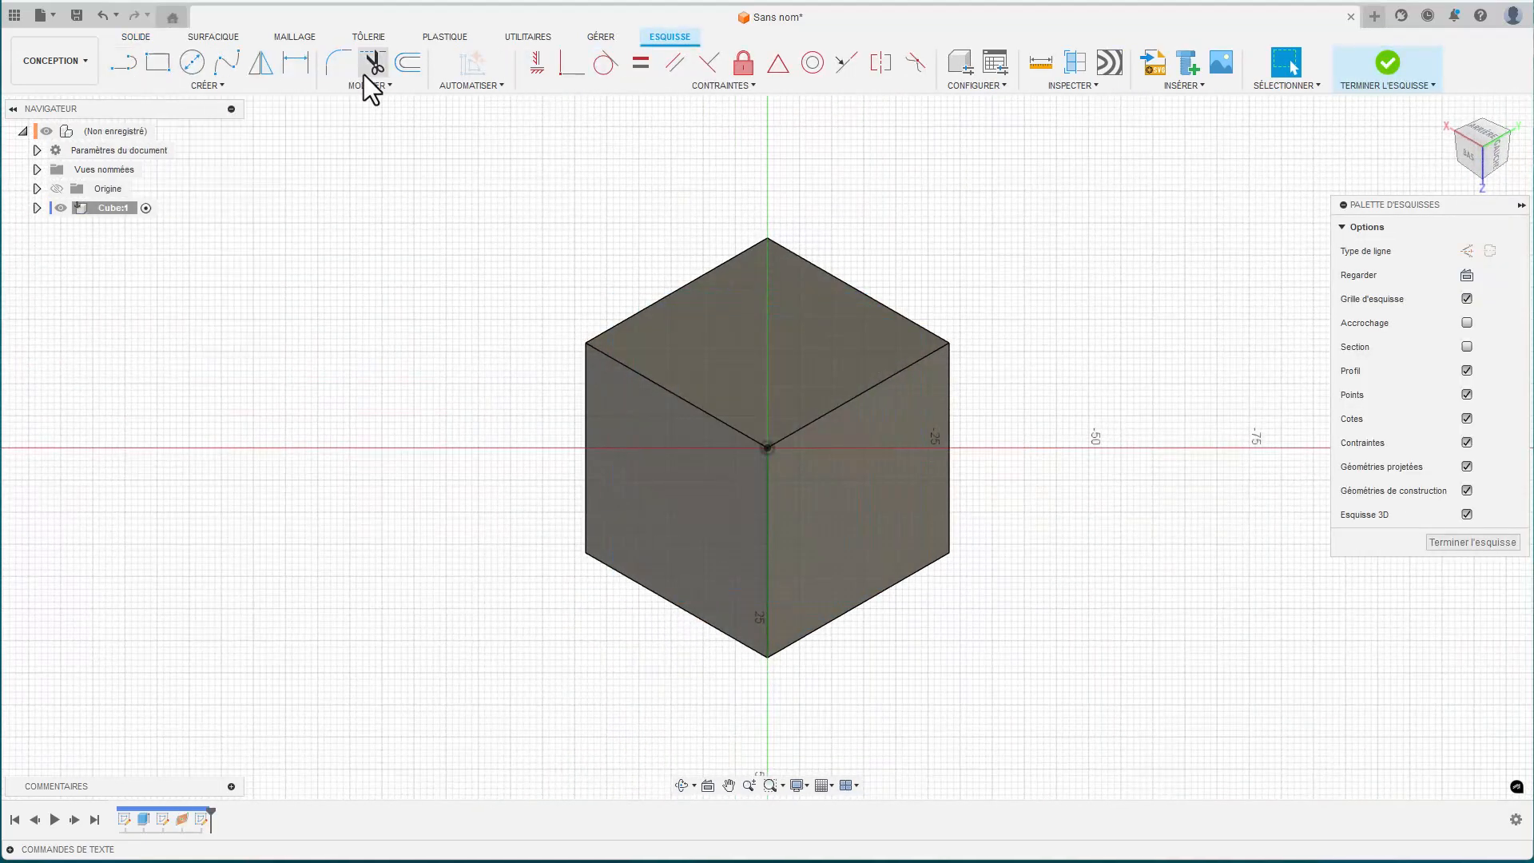
key(c)
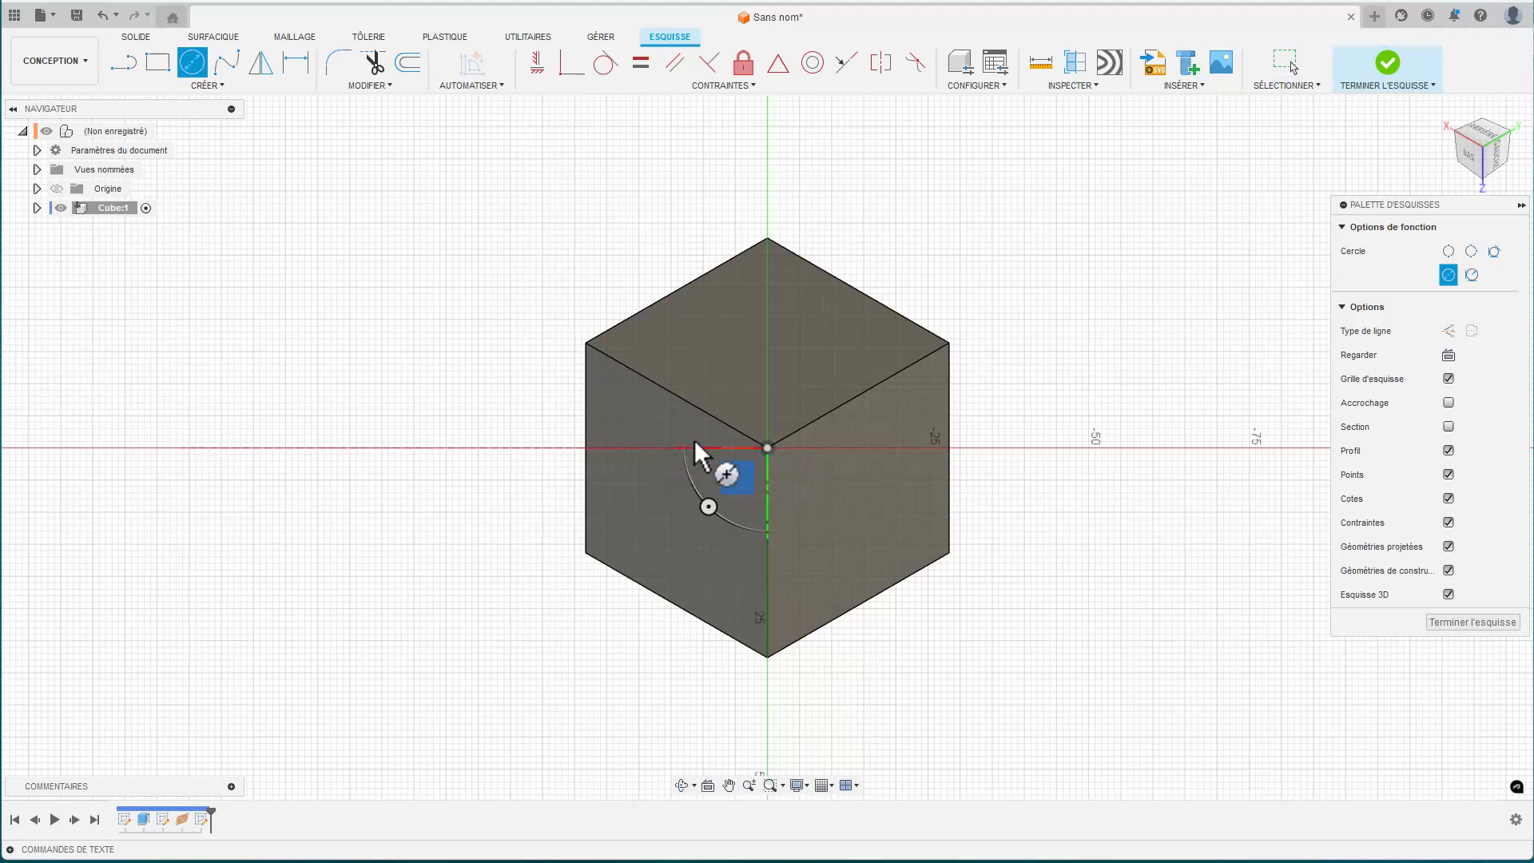
scroll(767, 447, down, 3)
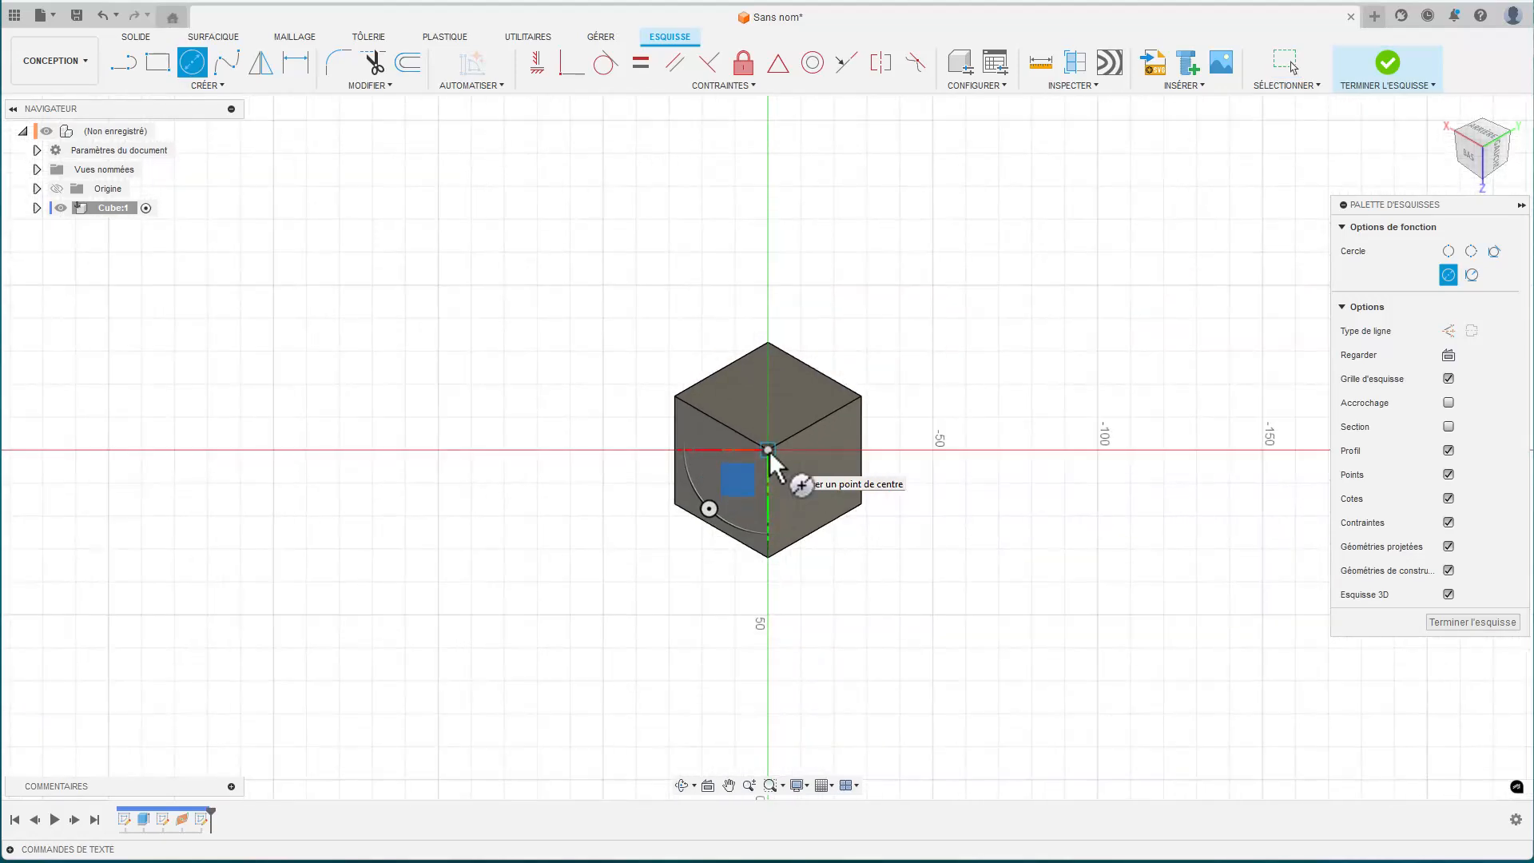
scroll(767, 448, up, 6)
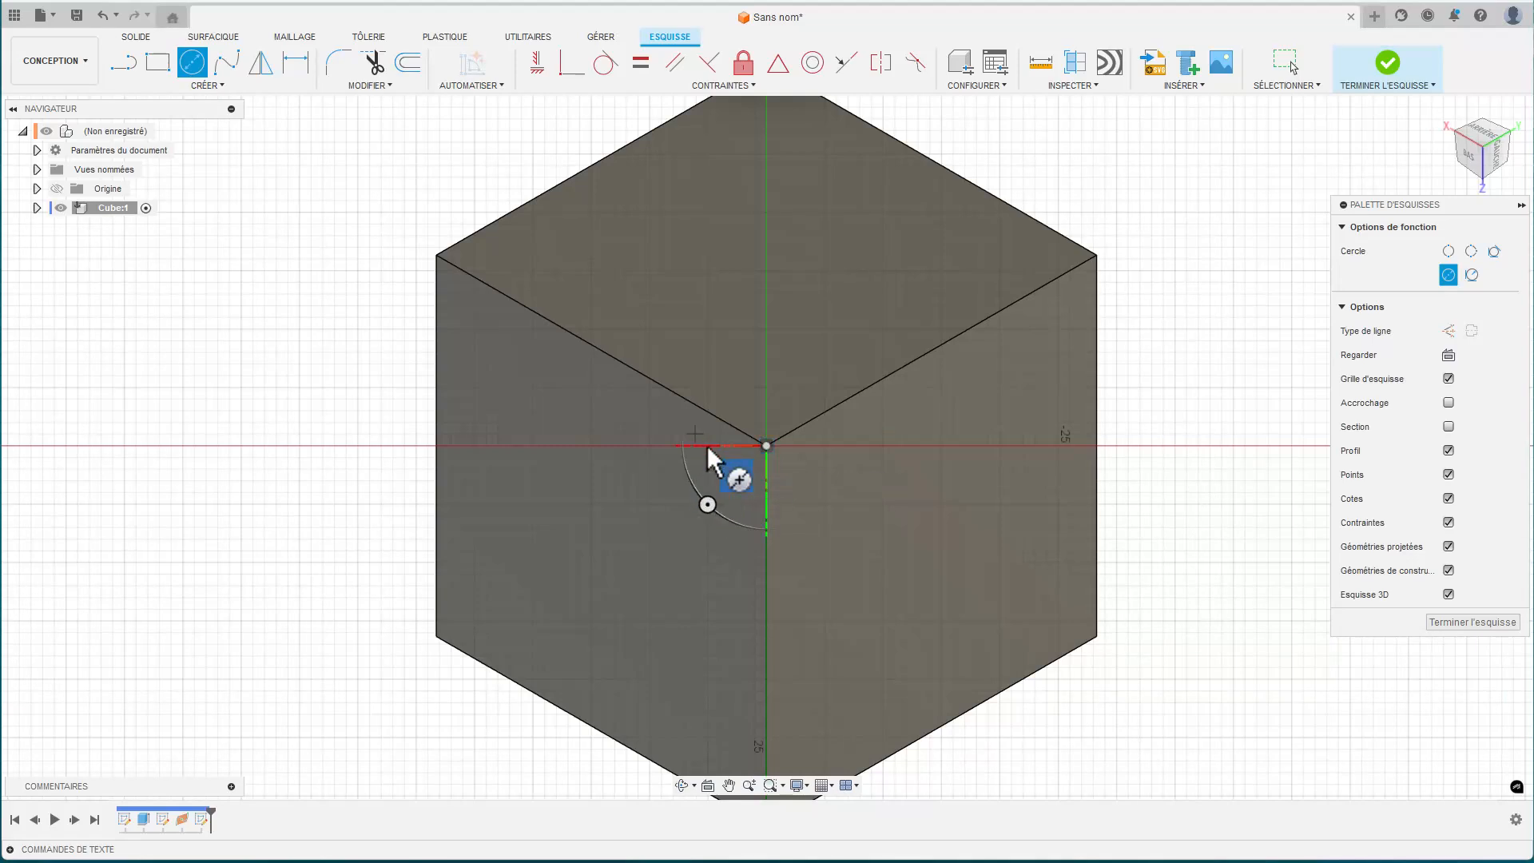
scroll(768, 451, up, 1)
click(766, 446)
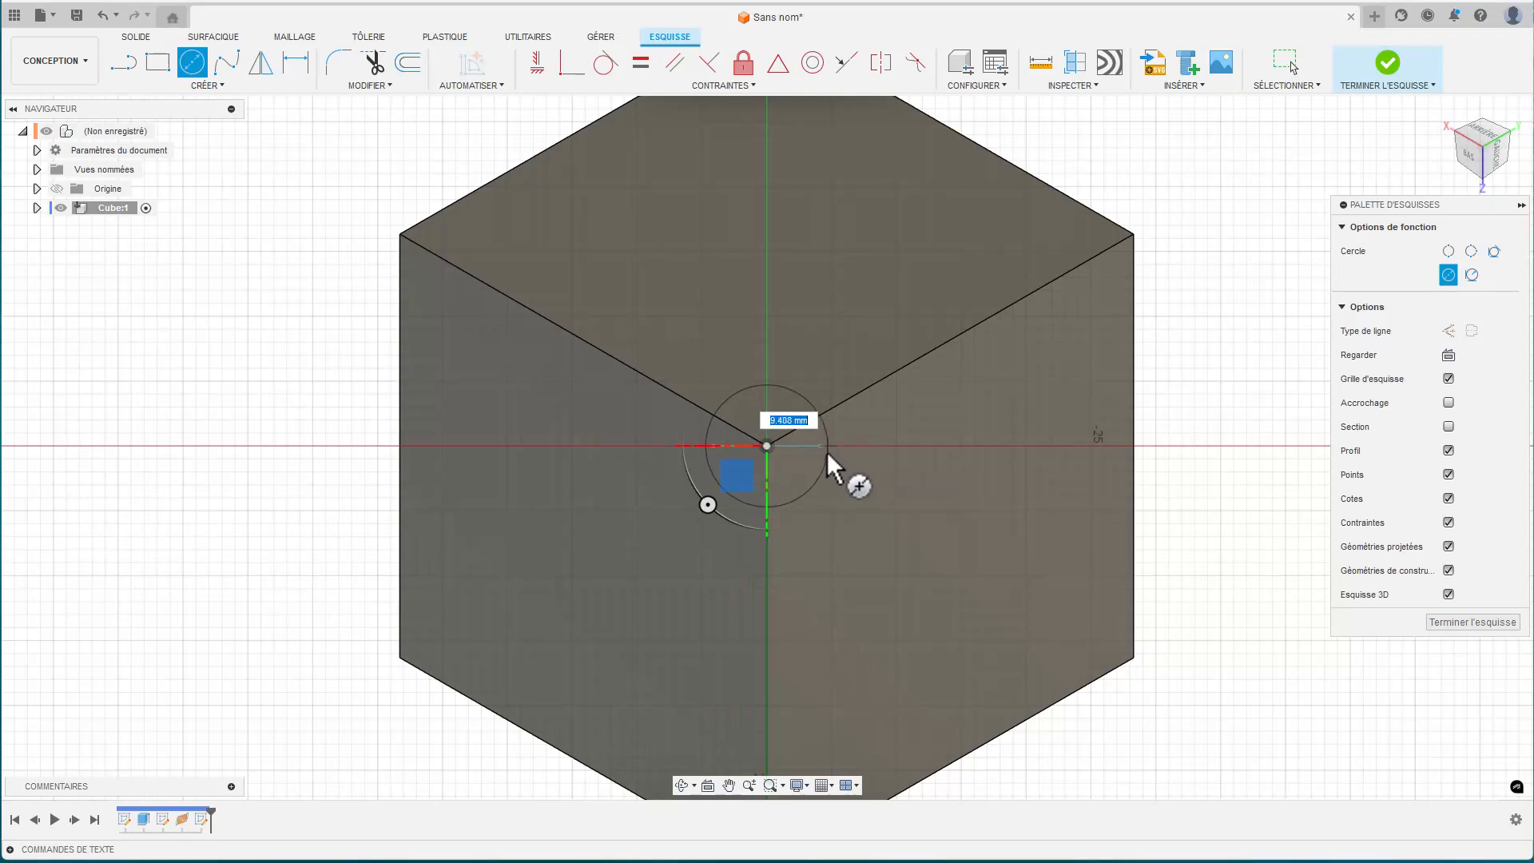
text(9)
key(Return)
key(Escape)
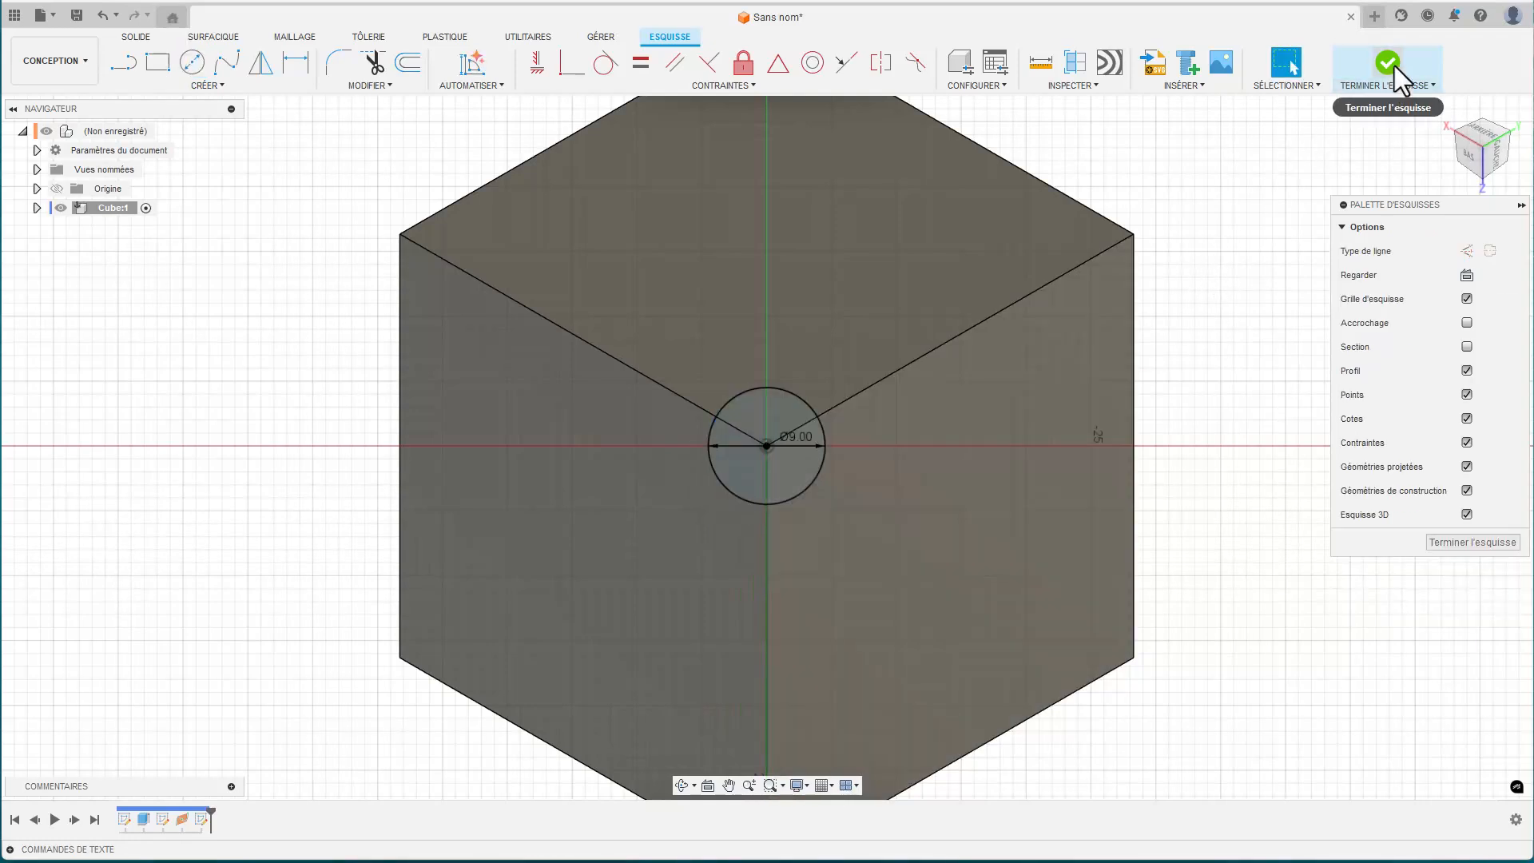
click(1391, 64)
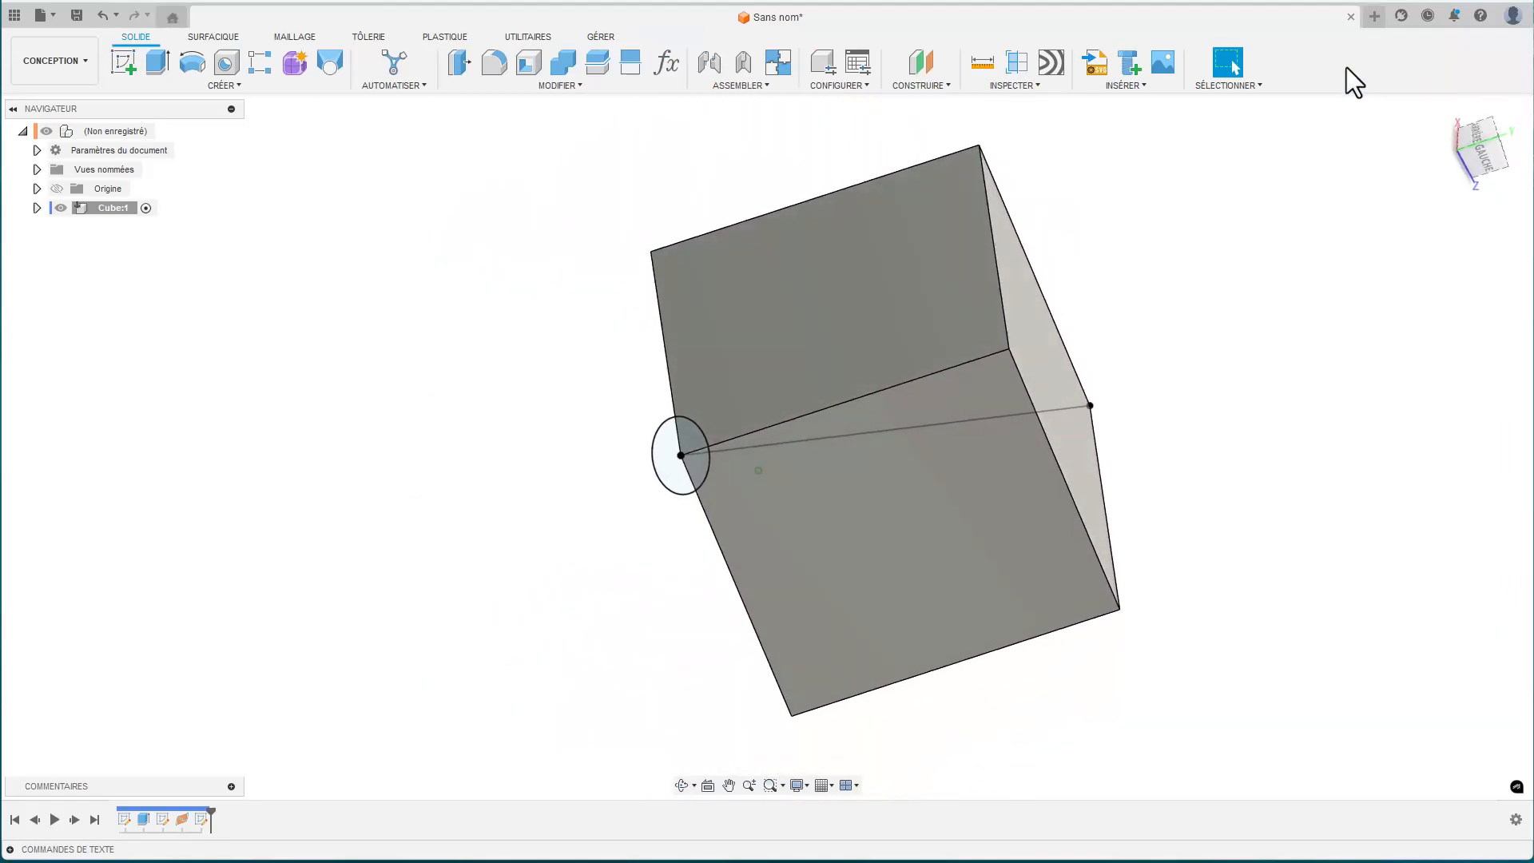
- Extrude the circle as a cut along the diagonal through the whole cube, about 74.3 mm long
click(652, 452)
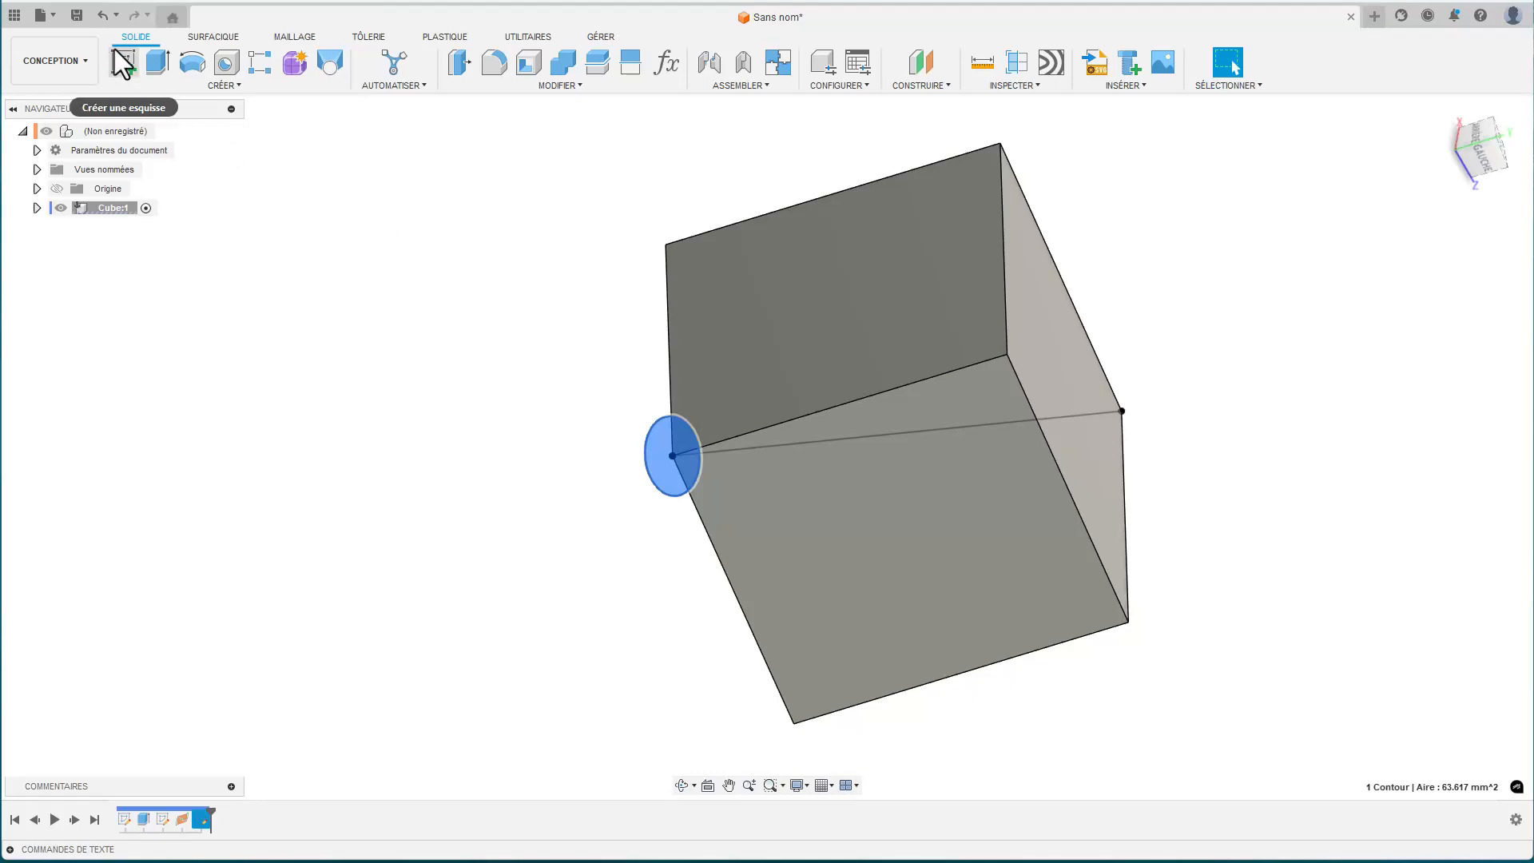
click(159, 59)
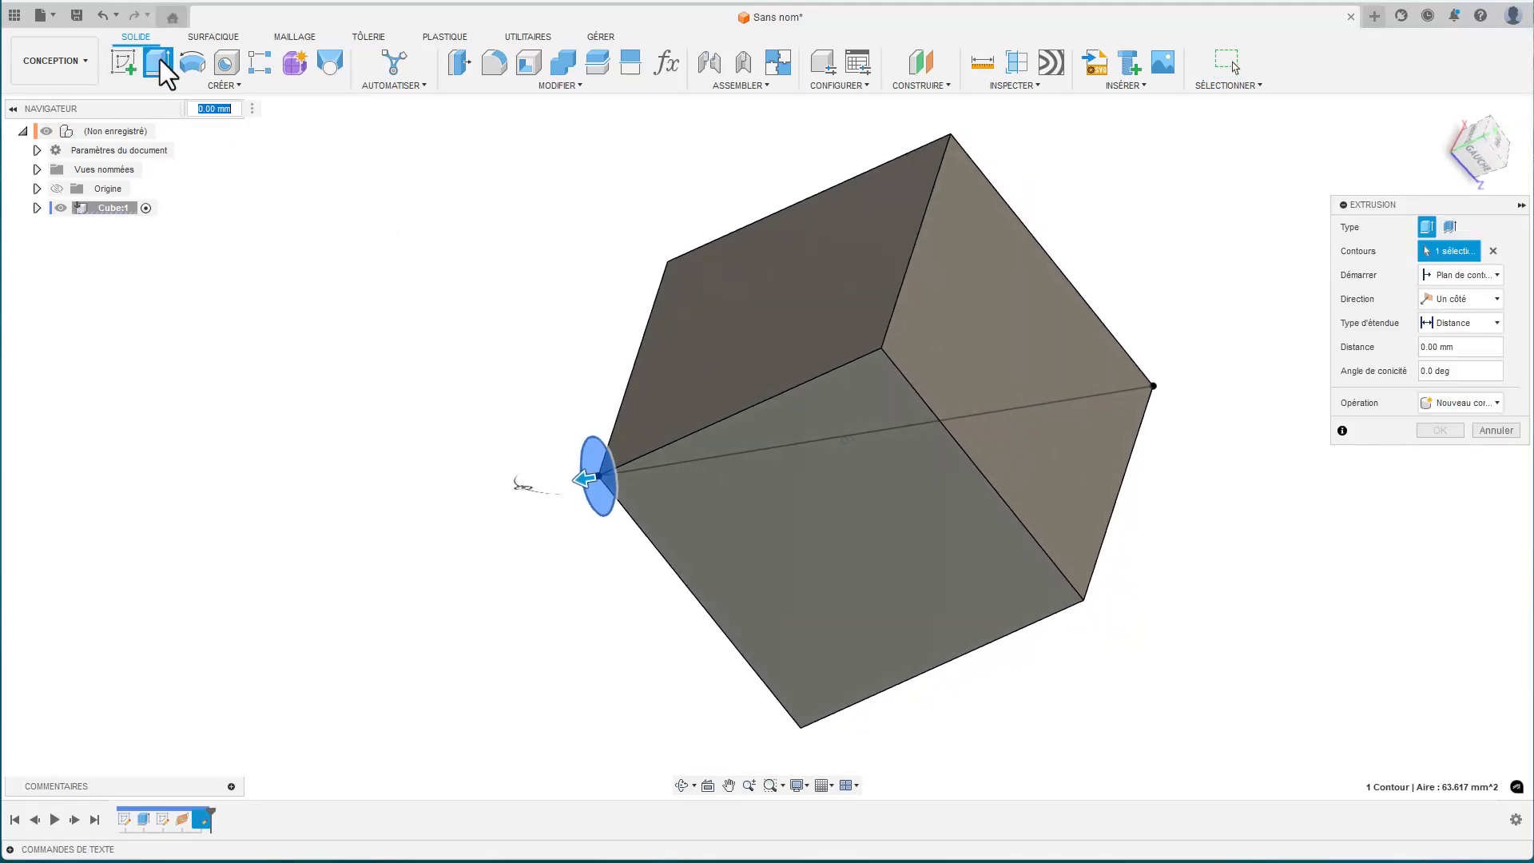
drag(579, 478, 891, 445)
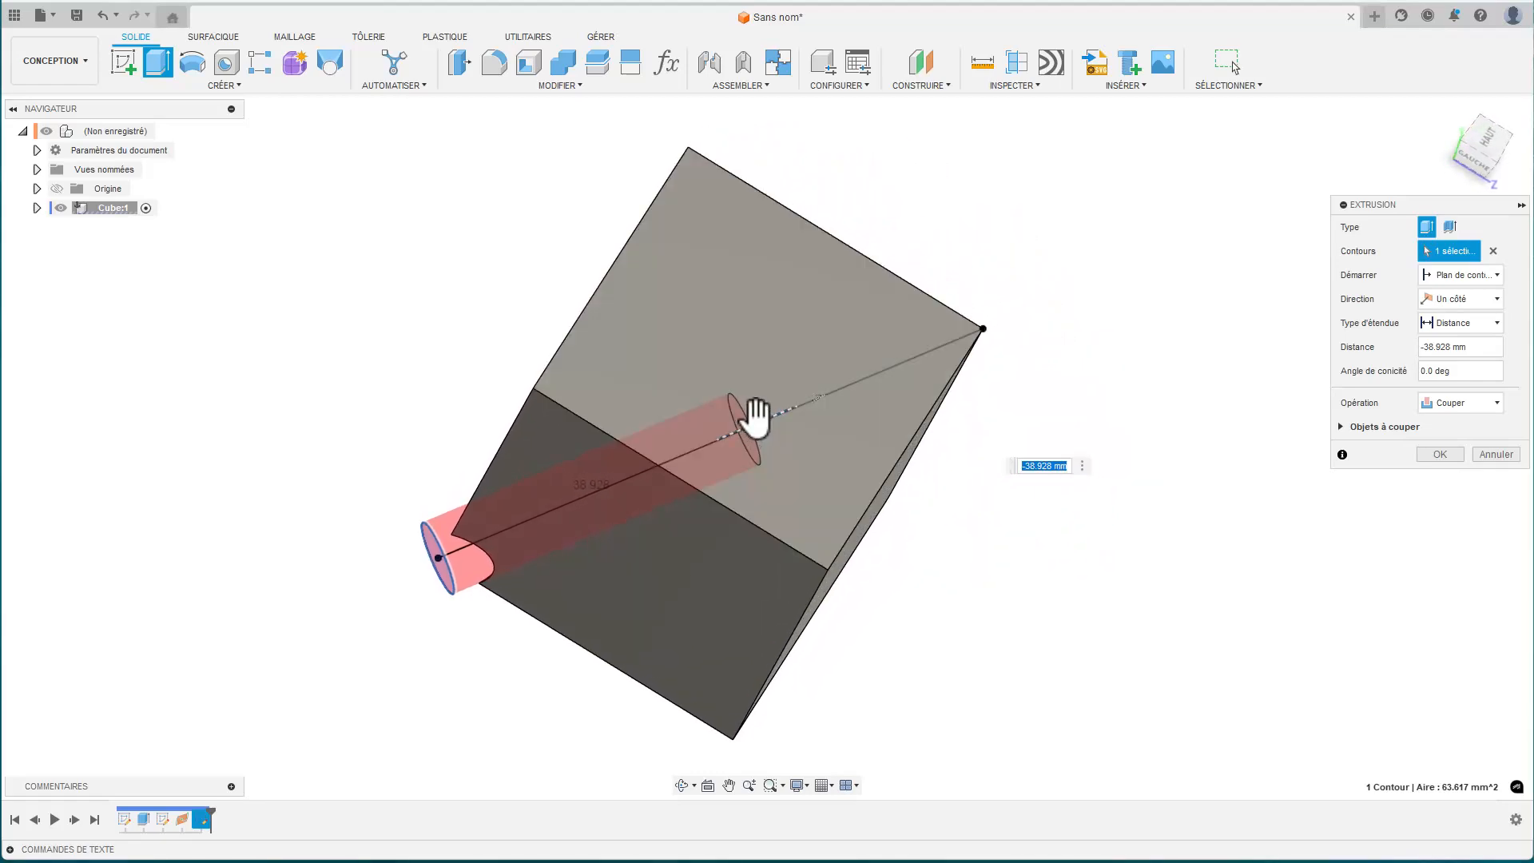
drag(753, 418, 1154, 317)
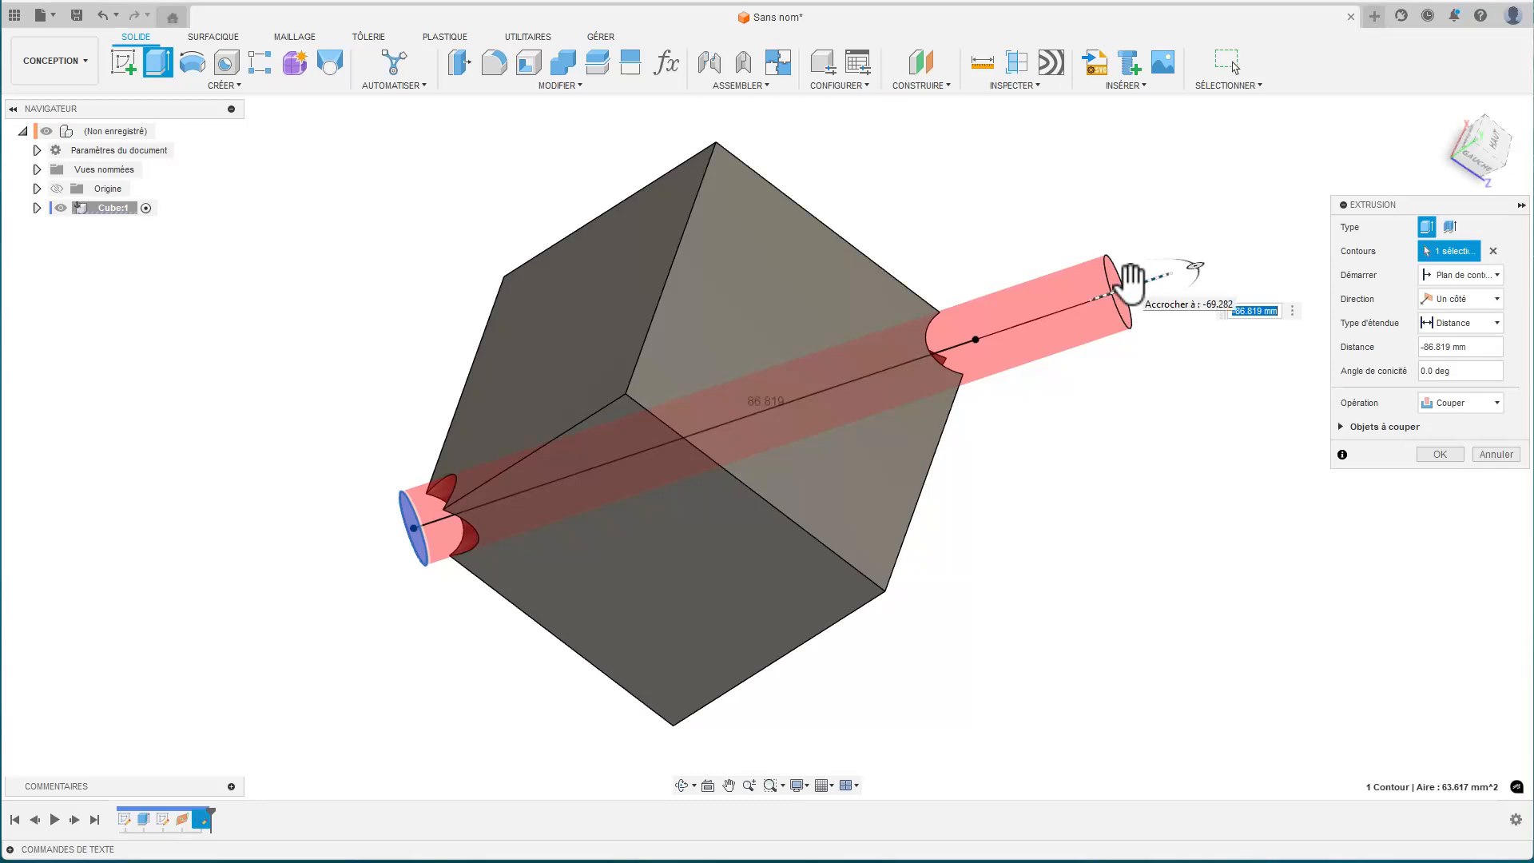
drag(1131, 280, 1031, 324)
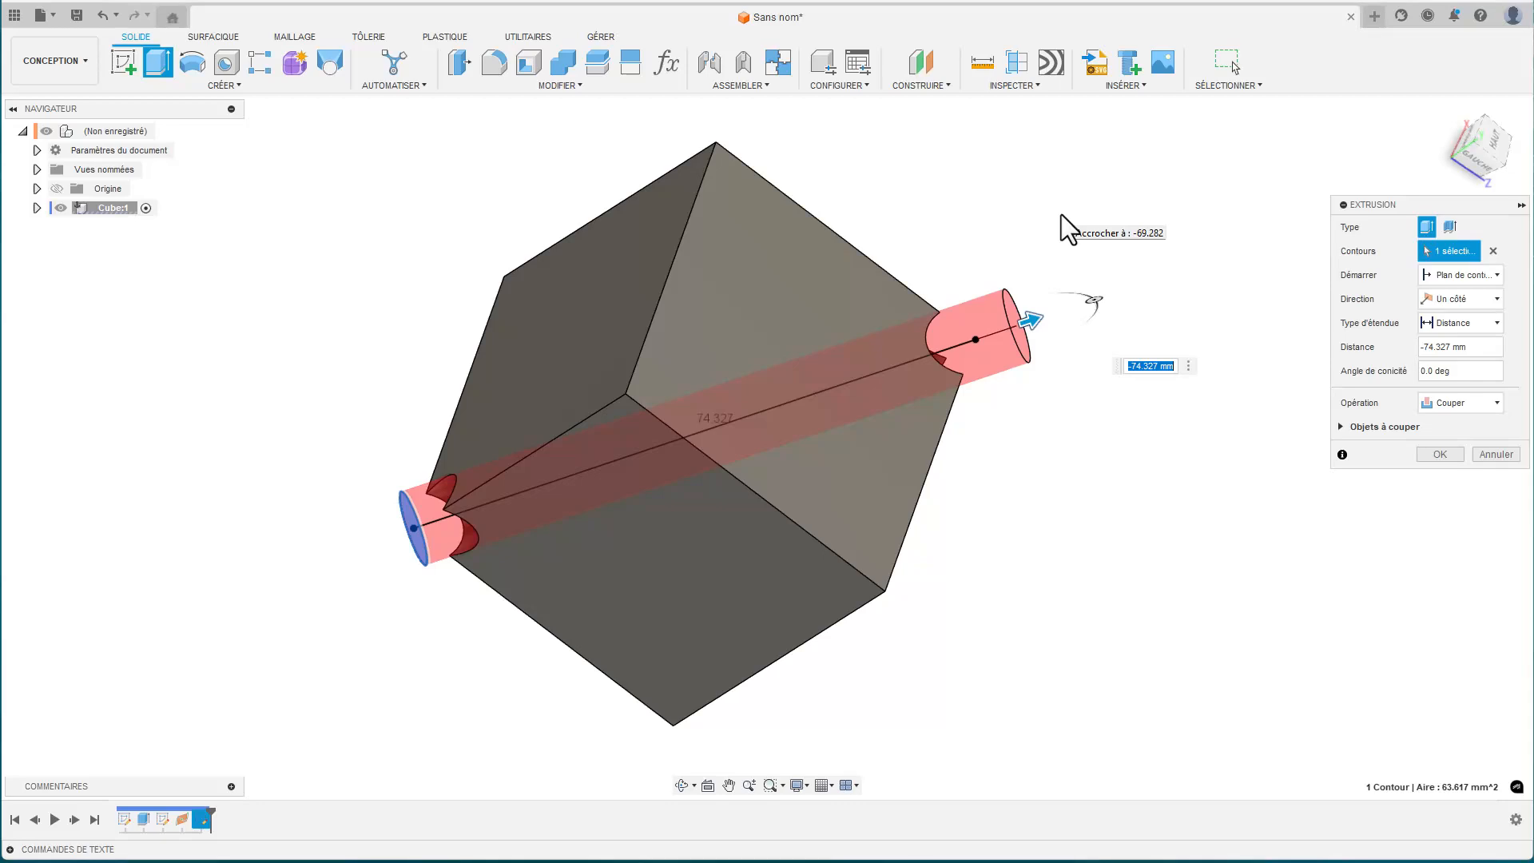
key(Return)
- Edit the cut extrusion so its extent type is Vers l'objet, ending at the far endpoint of the diagonal line
scroll(1062, 214, down, 2)
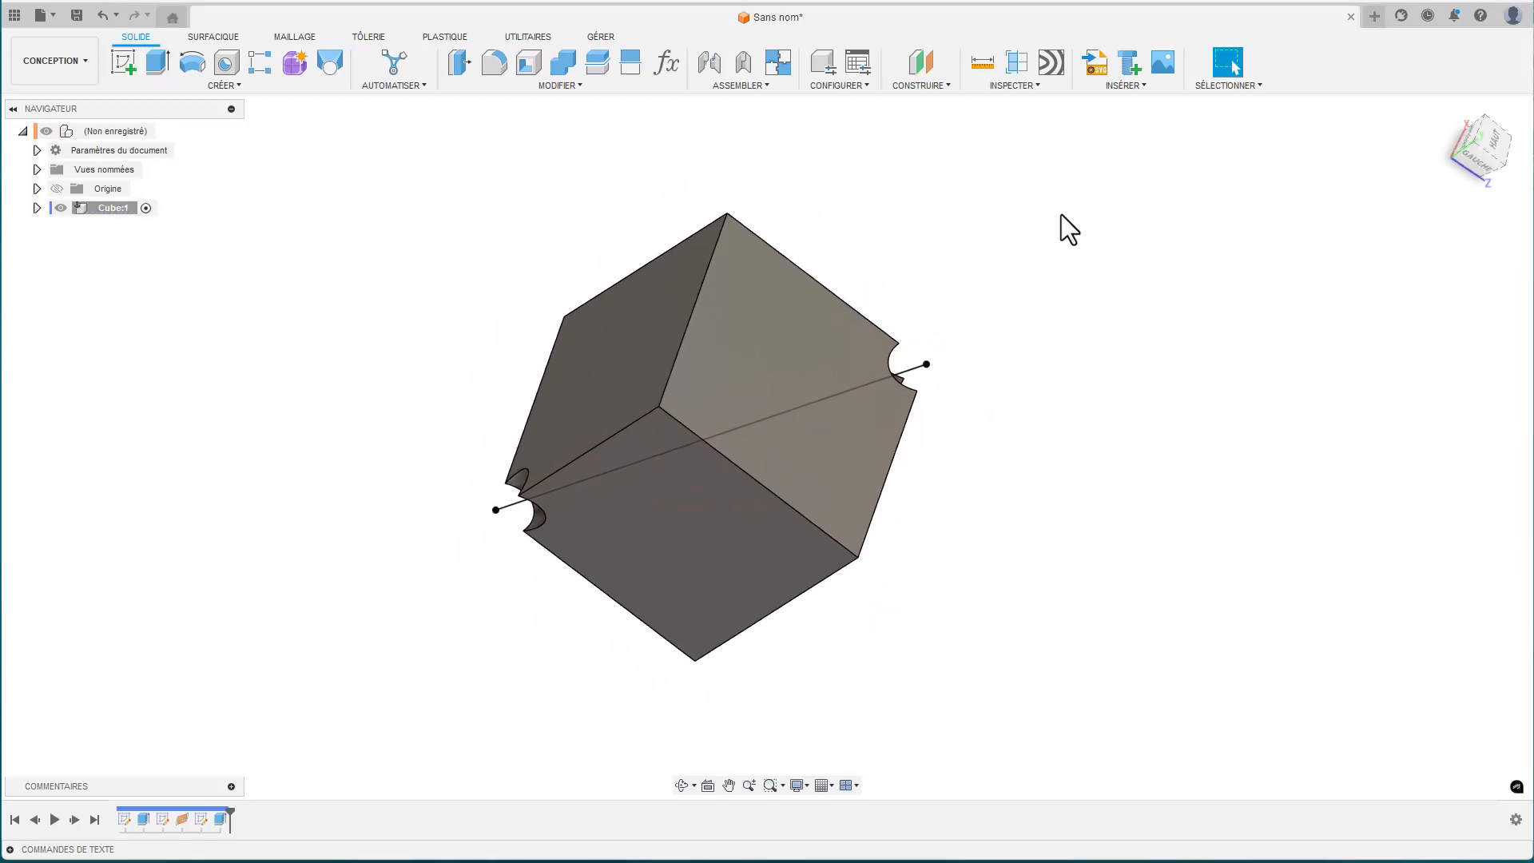
shift+middle_drag(1061, 214, 1103, 214)
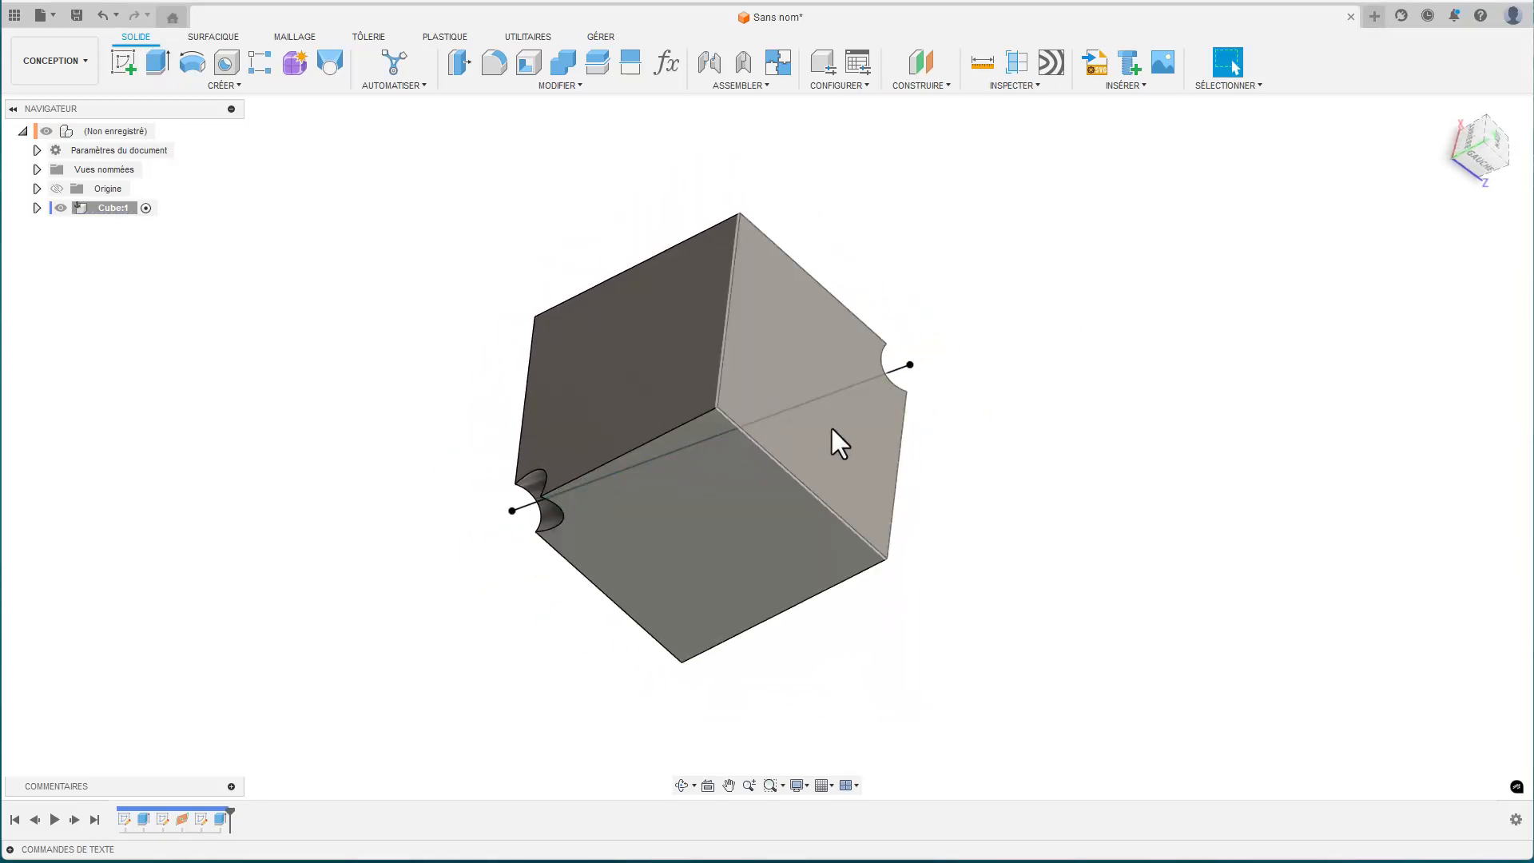
shift+middle_drag(831, 425, 722, 409)
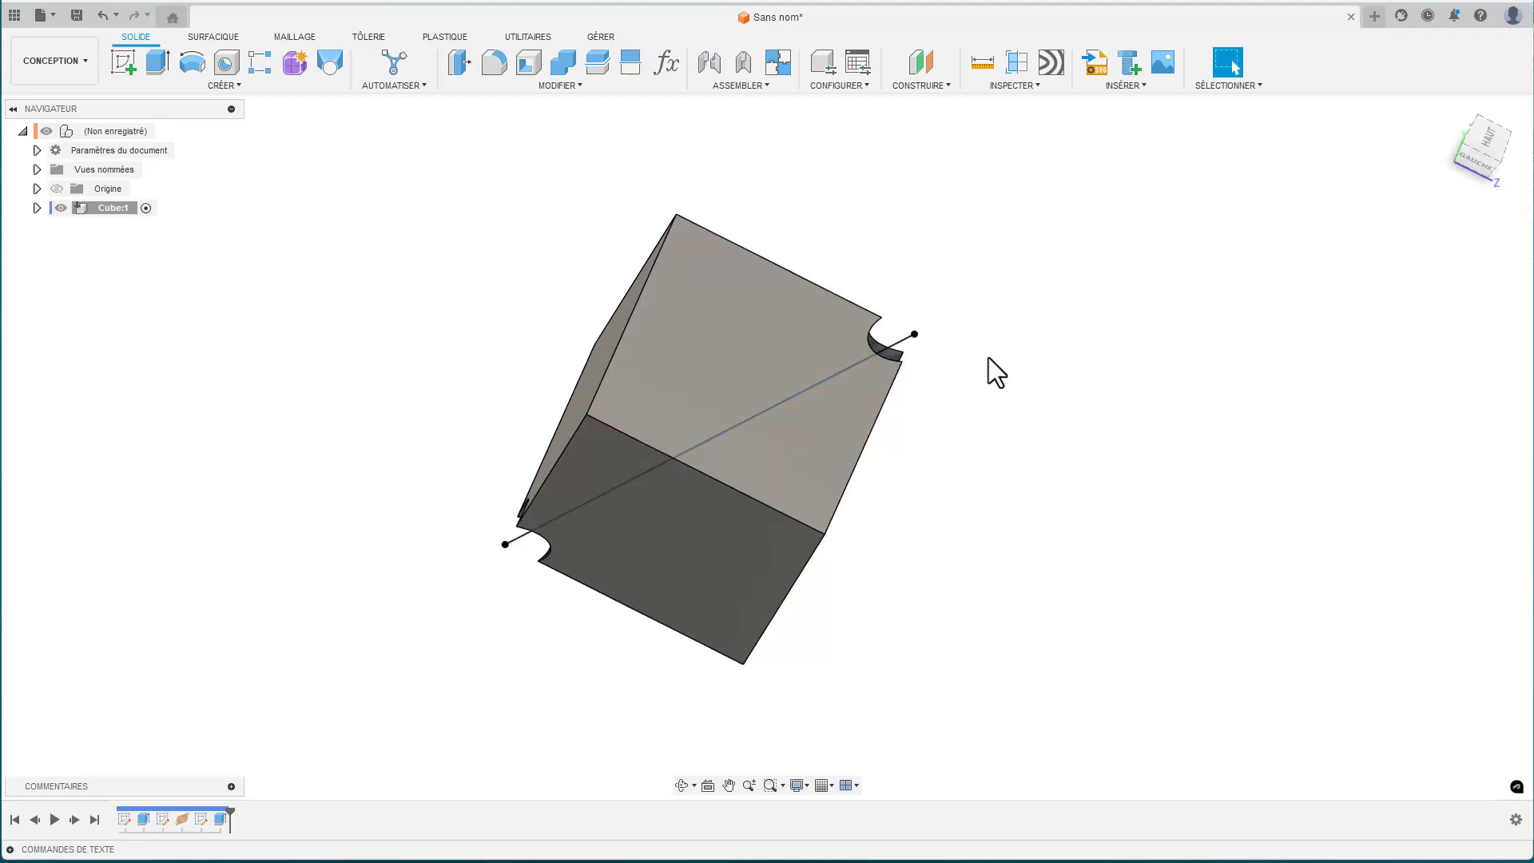
shift+middle_drag(990, 357, 1010, 366)
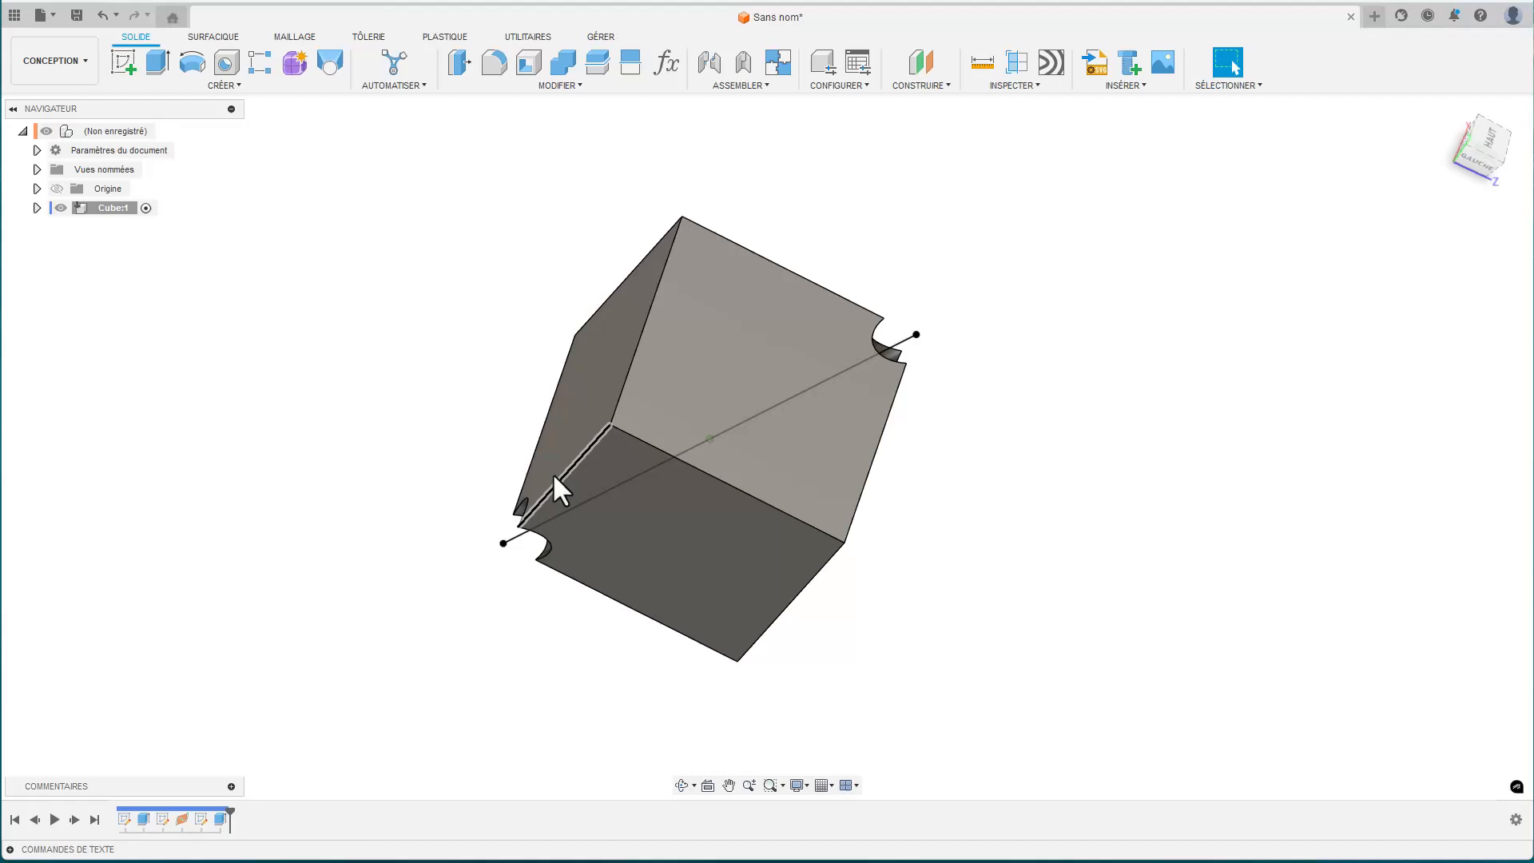
double_click(203, 821)
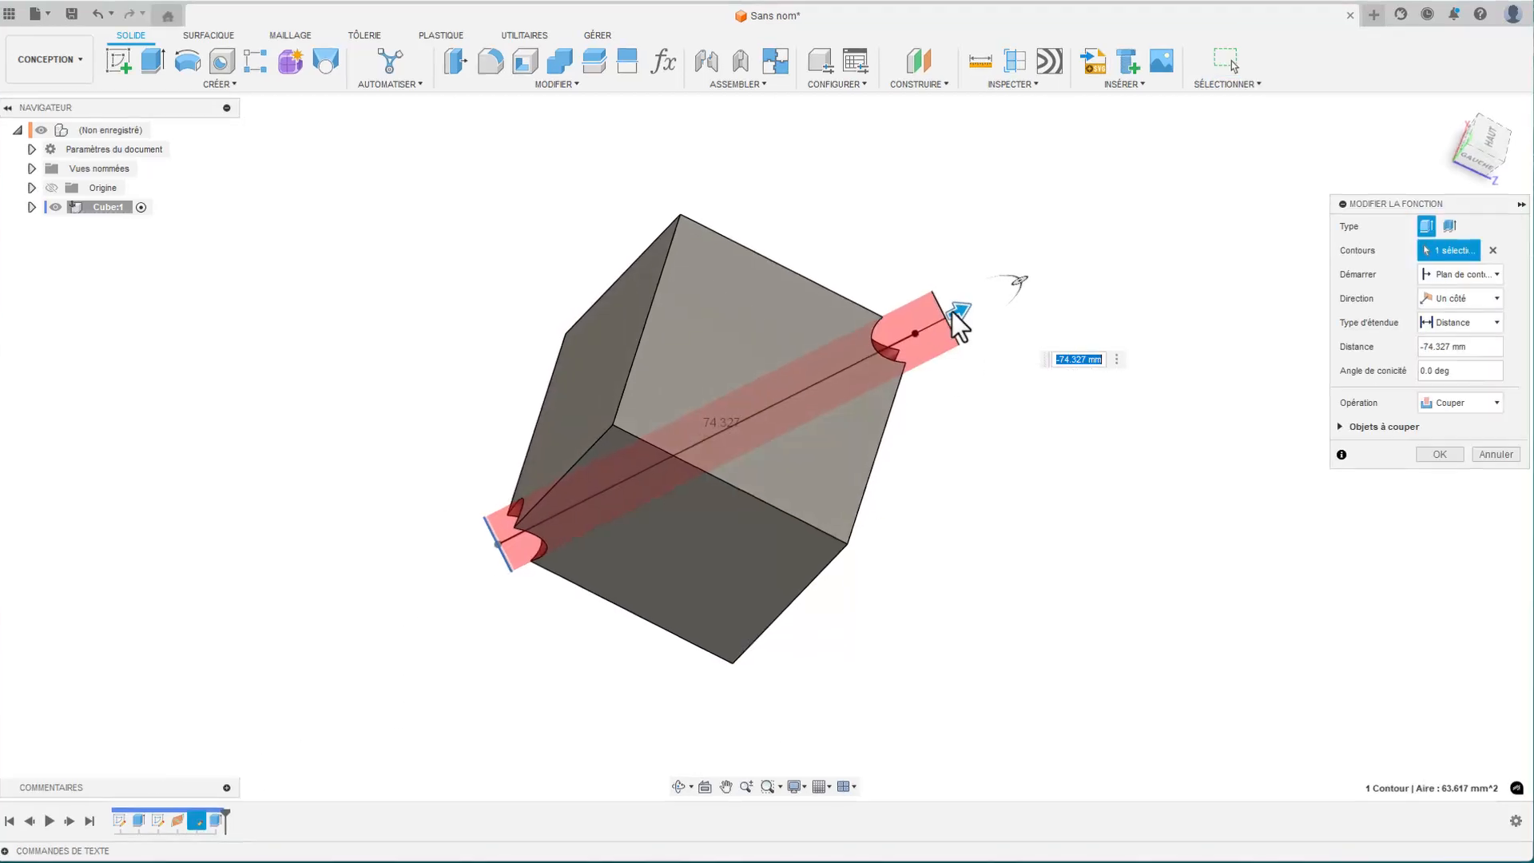
drag(960, 312, 809, 385)
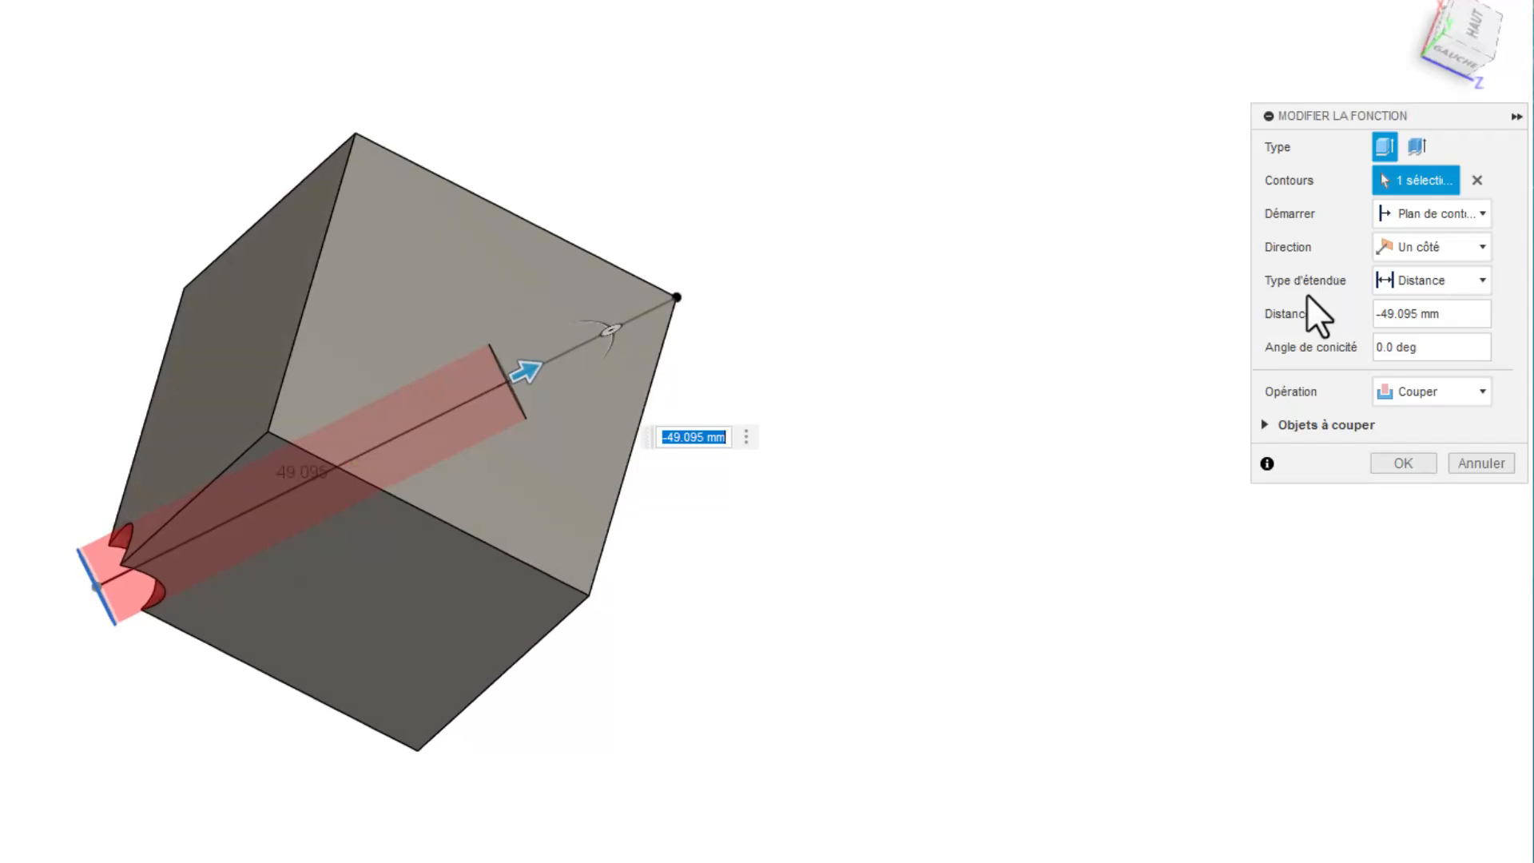
click(1398, 279)
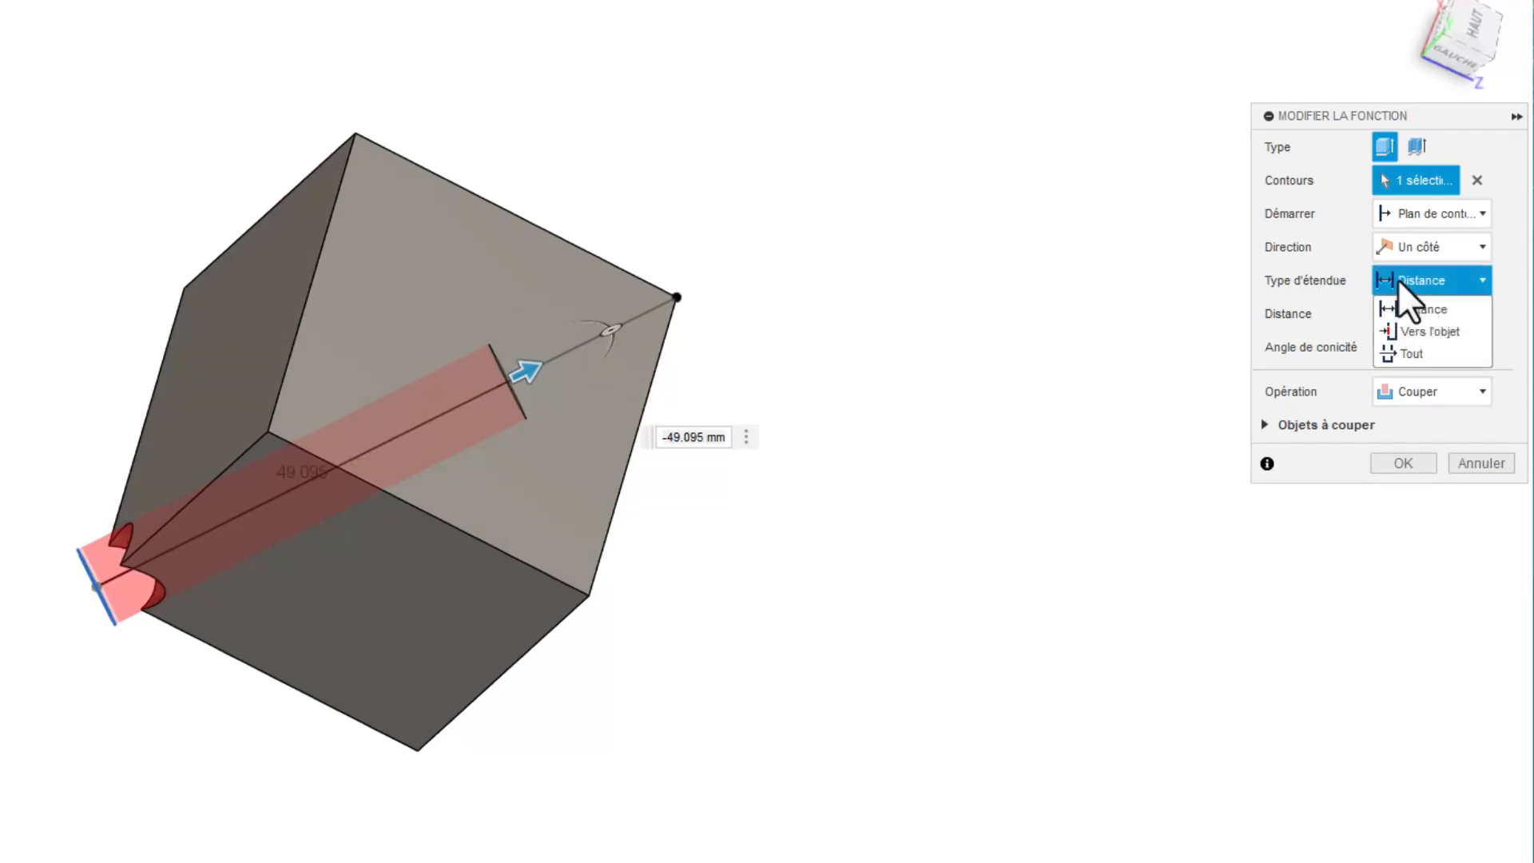
click(1426, 330)
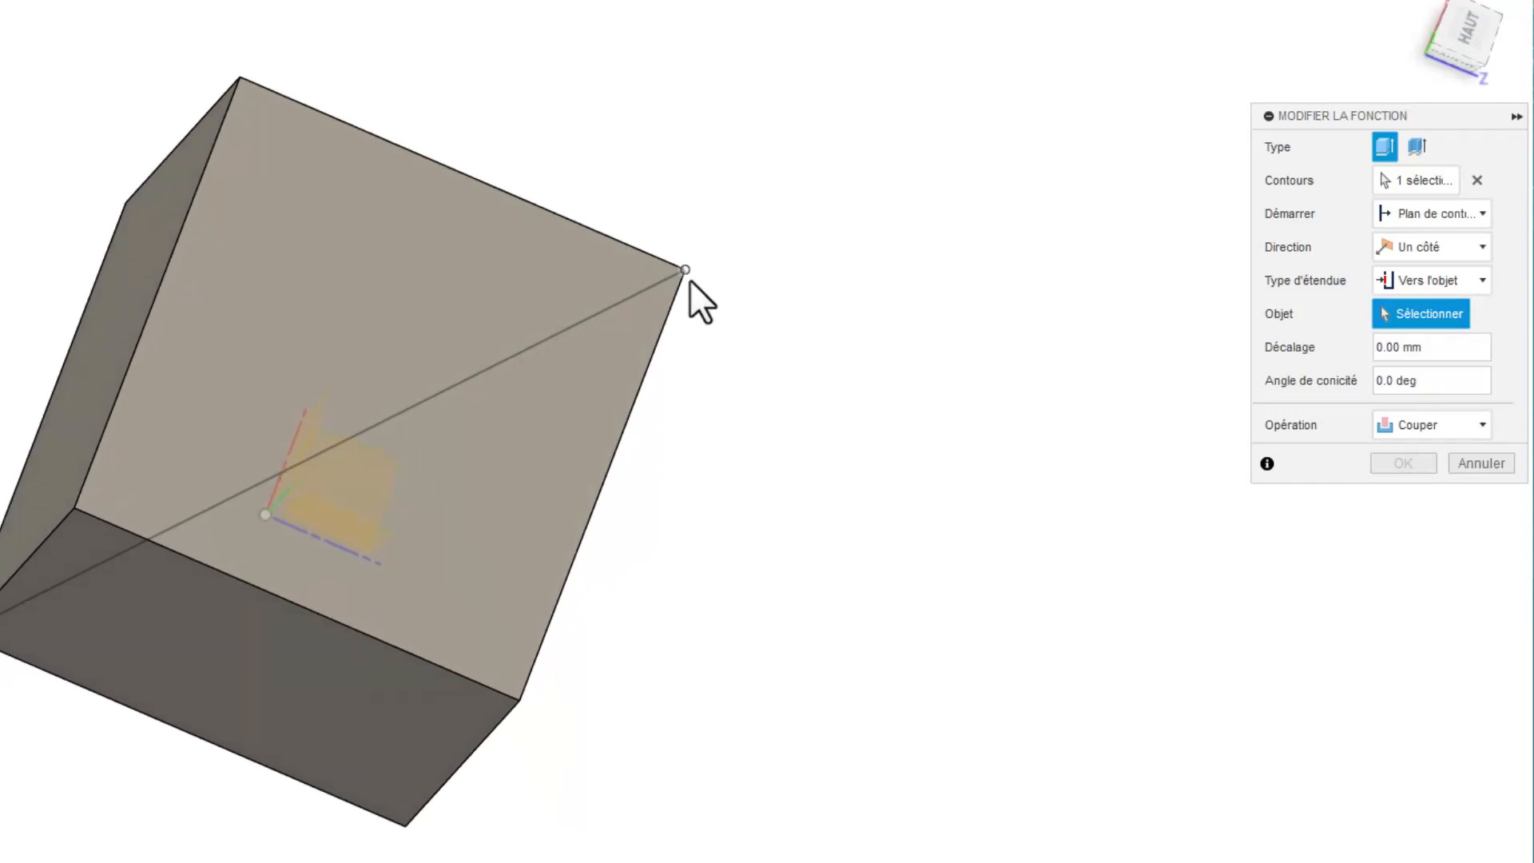
click(684, 269)
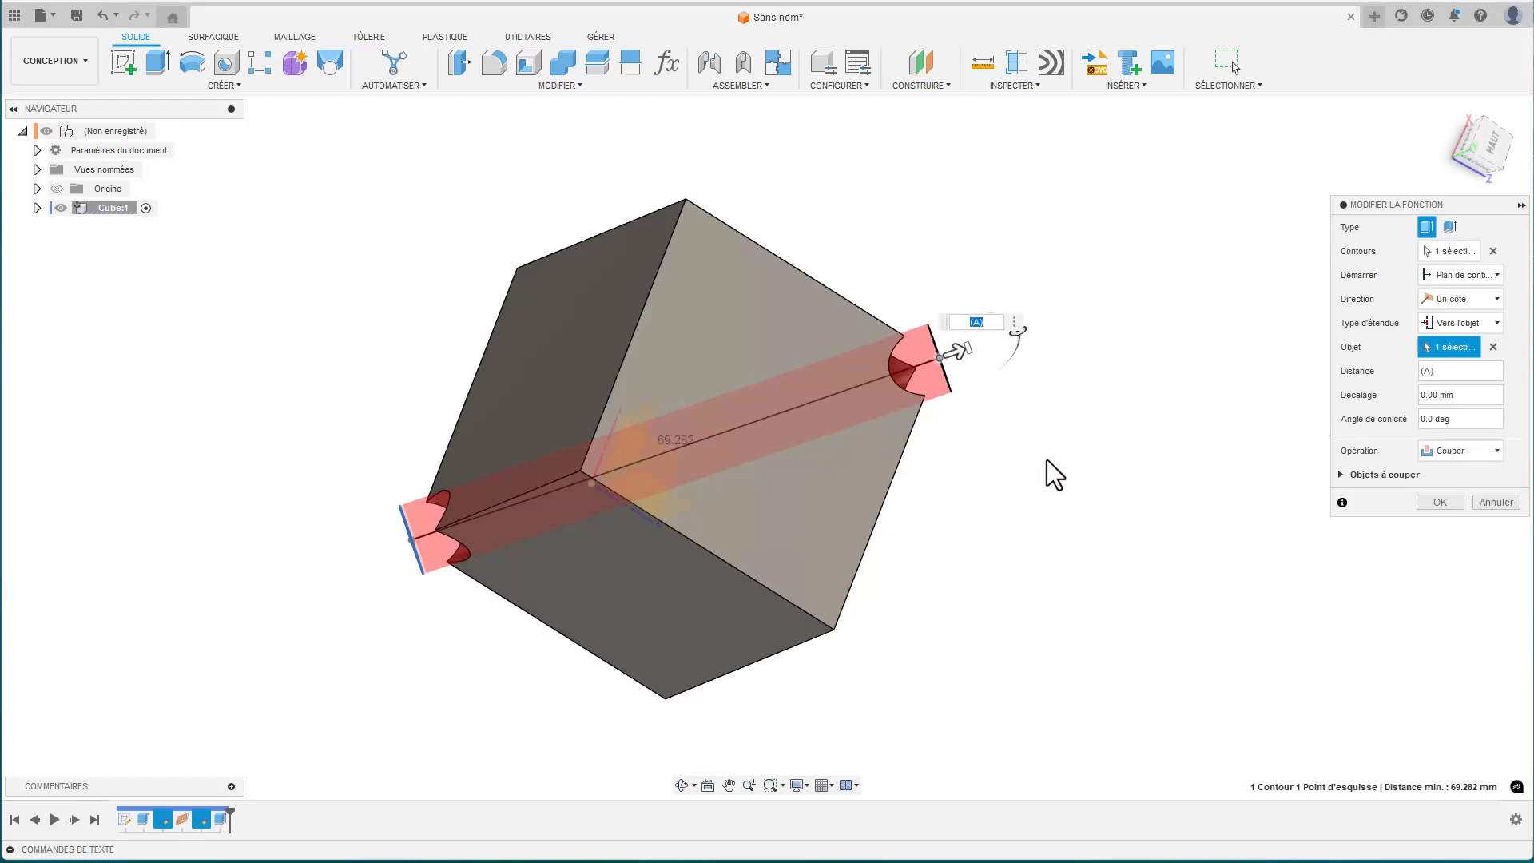
key(Return)
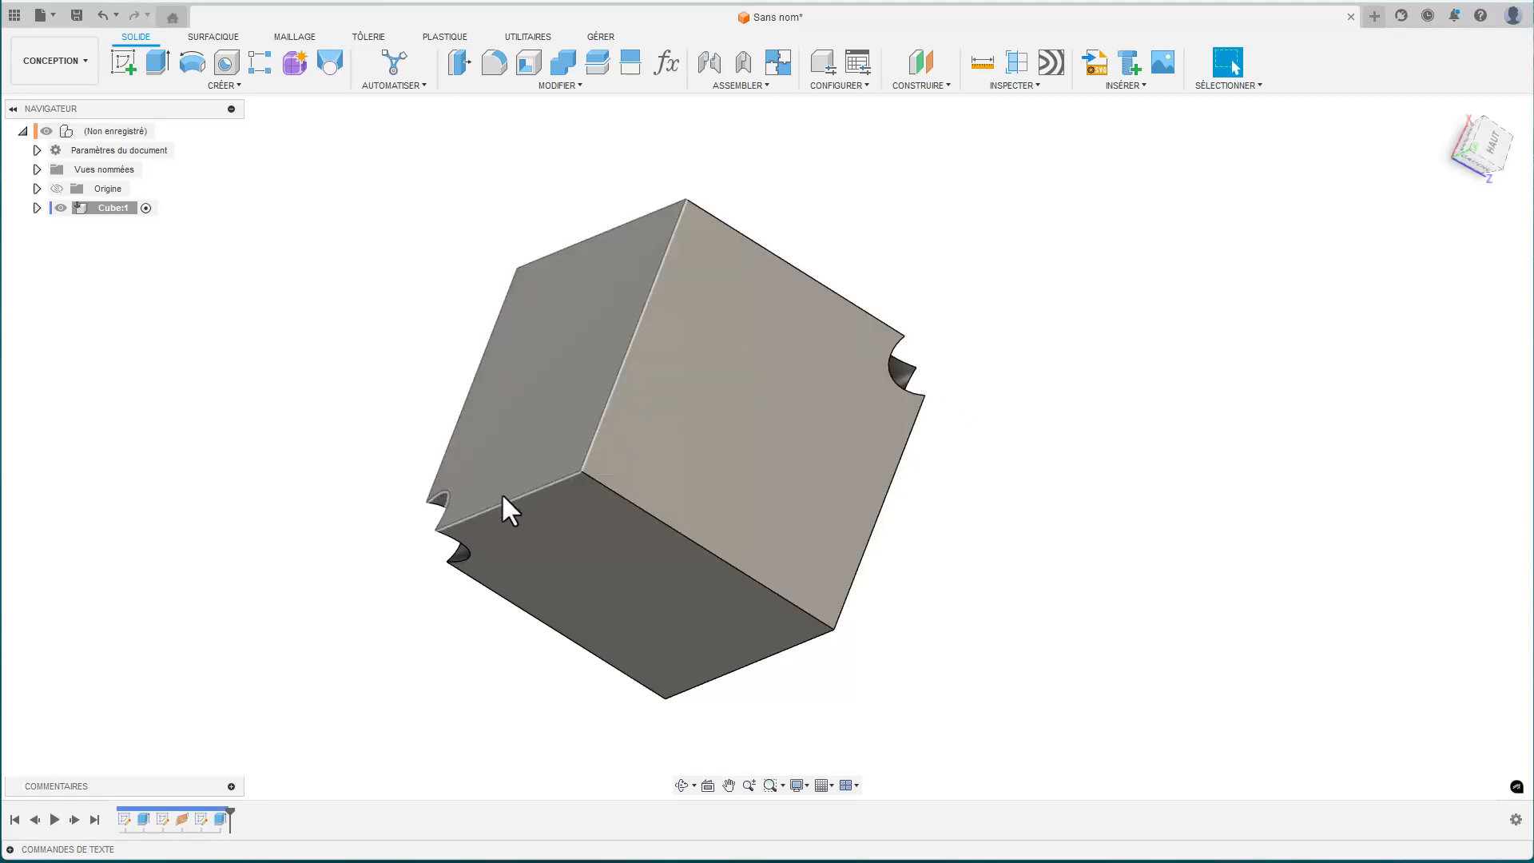
shift+middle_drag(1178, 400, 1042, 219)
click(918, 86)
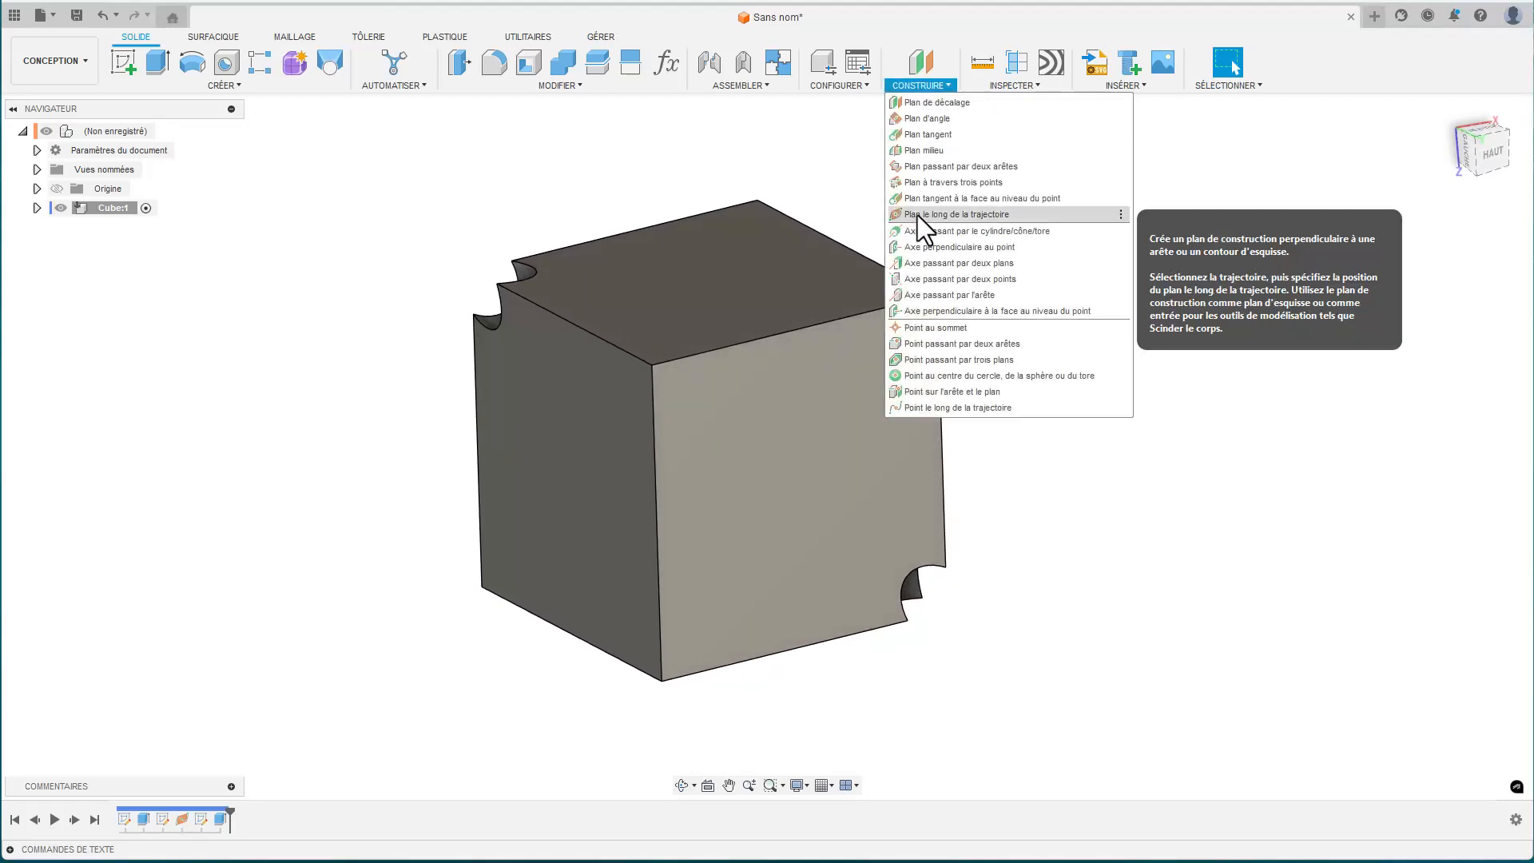
click(1007, 462)
shift+middle_drag(1006, 462, 646, 469)
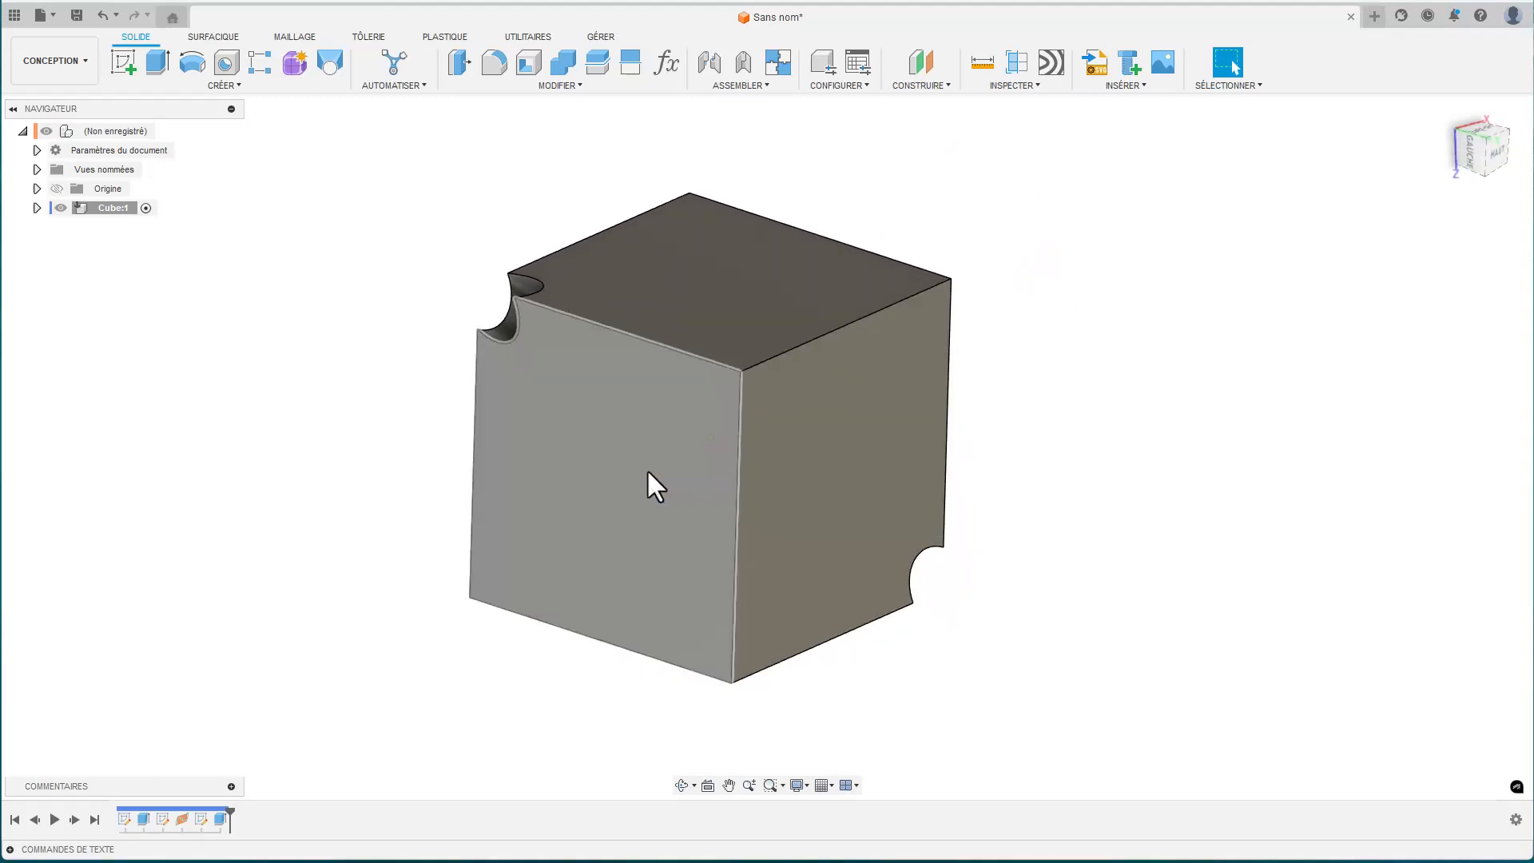
- Reopen the 3D diagonal sketch and add a second space diagonal from another upper corner to its opposite lower corner
double_click(163, 820)
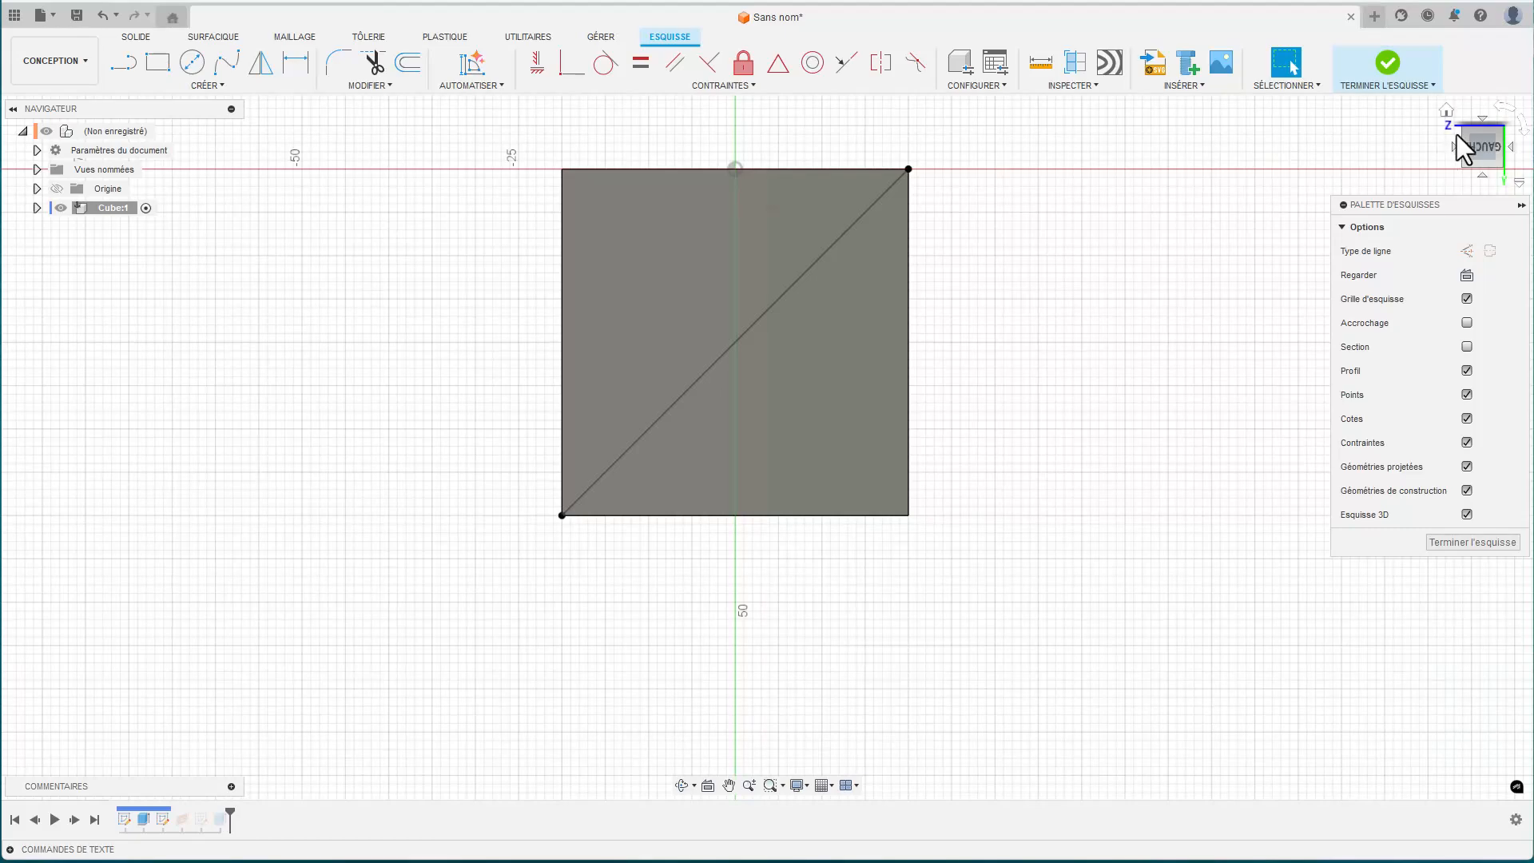
drag(1475, 150, 1495, 169)
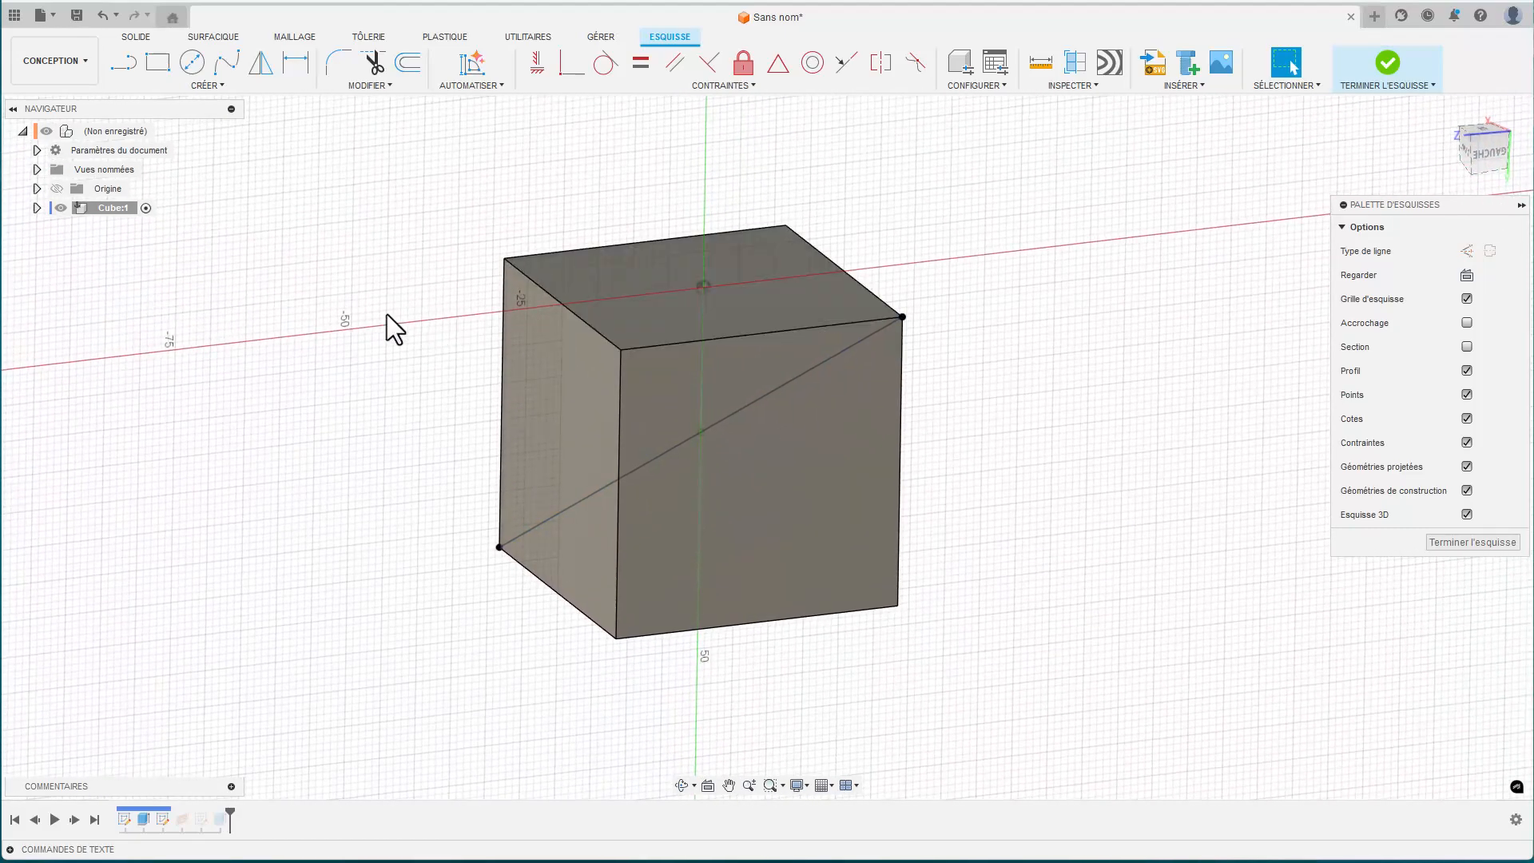
shift+middle_drag(387, 314, 405, 316)
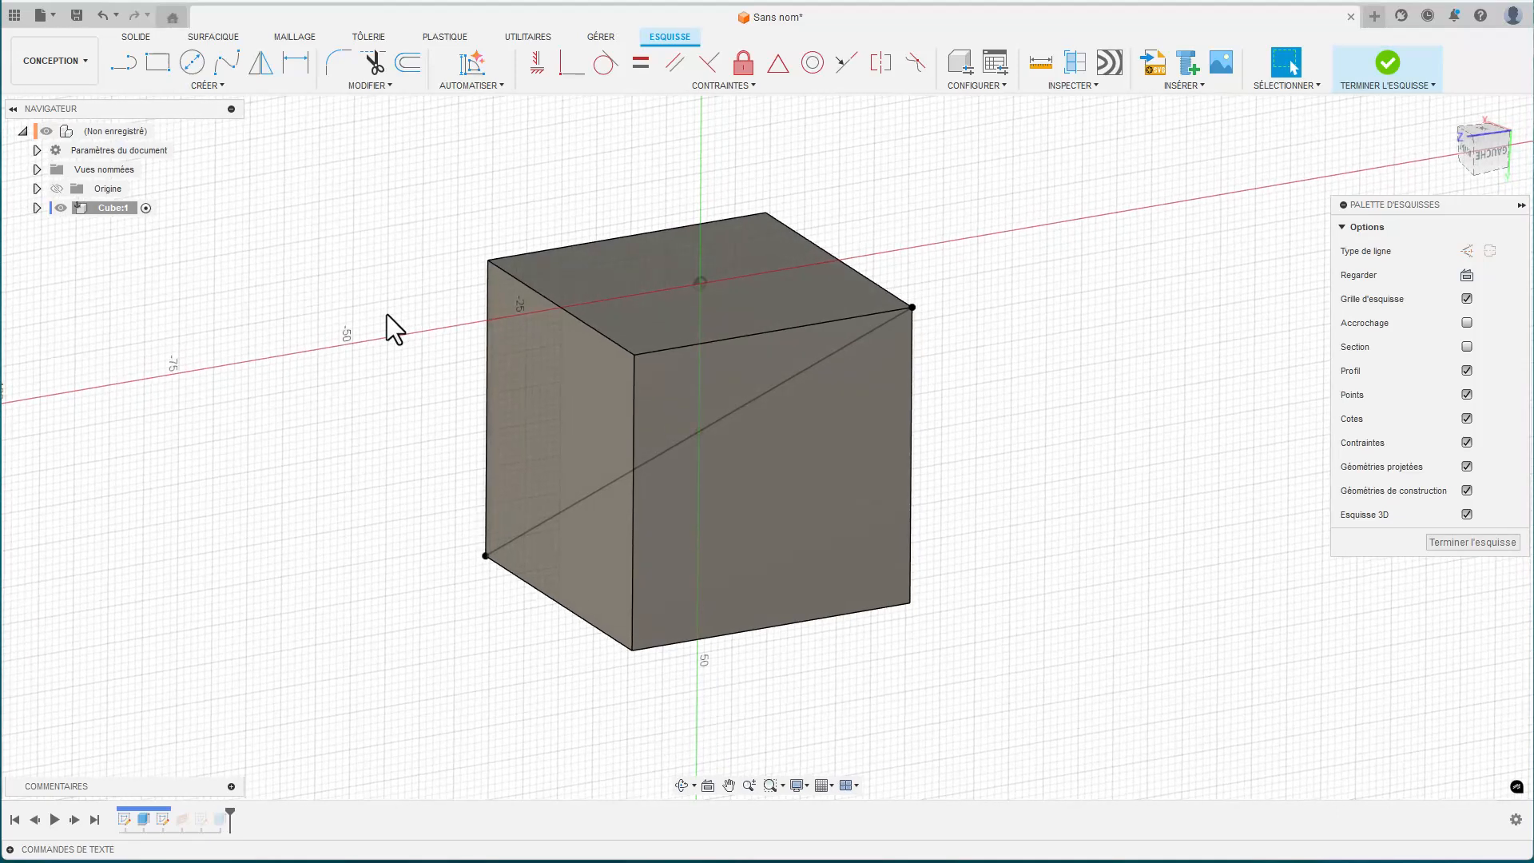
key(l)
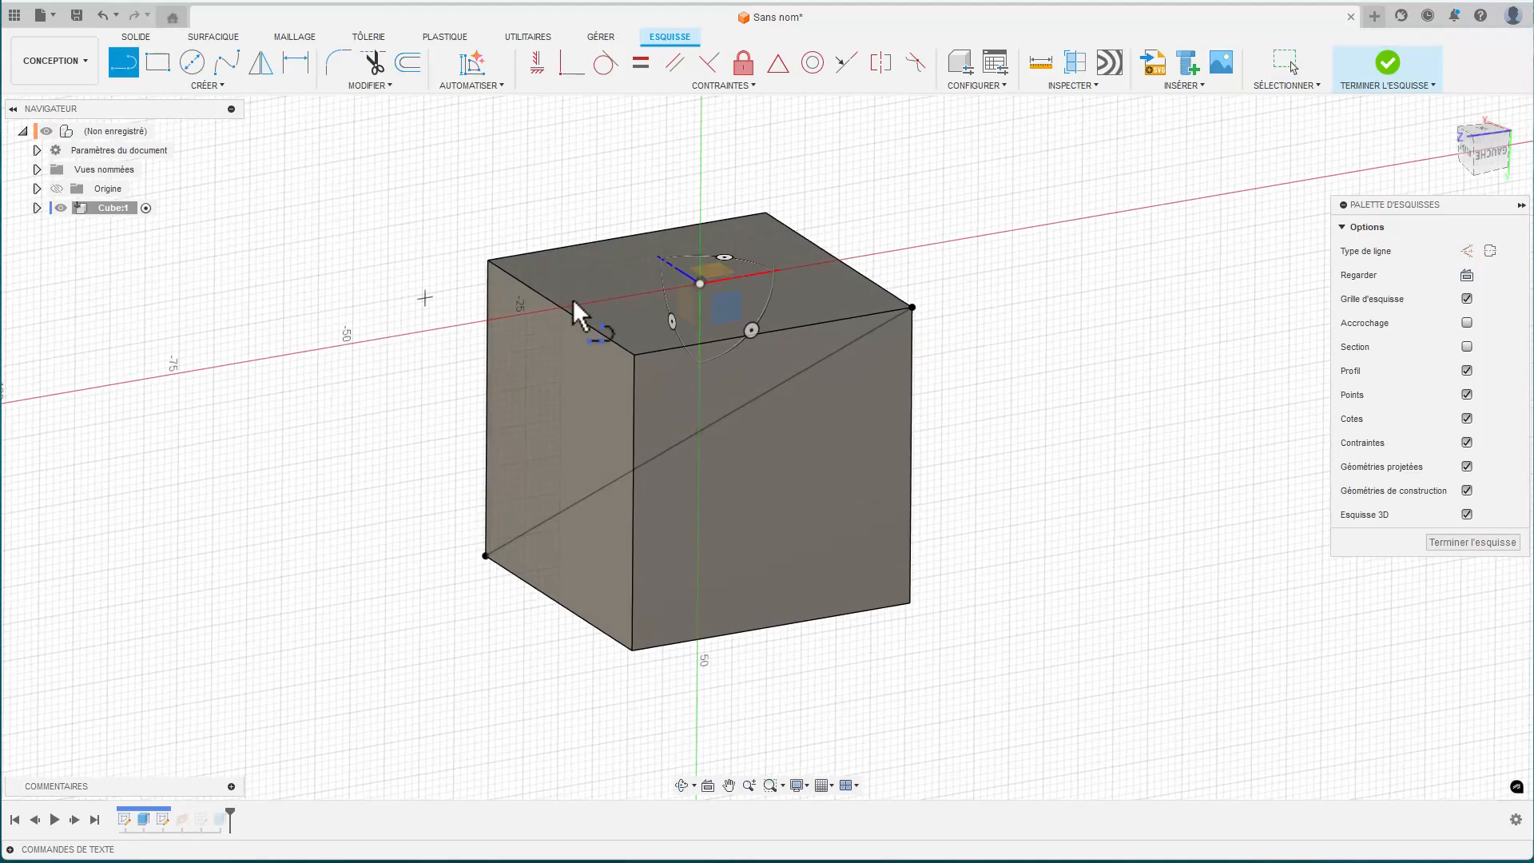
click(636, 356)
shift+middle_drag(636, 356, 951, 543)
click(911, 551)
key(Escape)
- Draw a third space diagonal between another pair of opposite cube corners and finish the sketch
key(l)
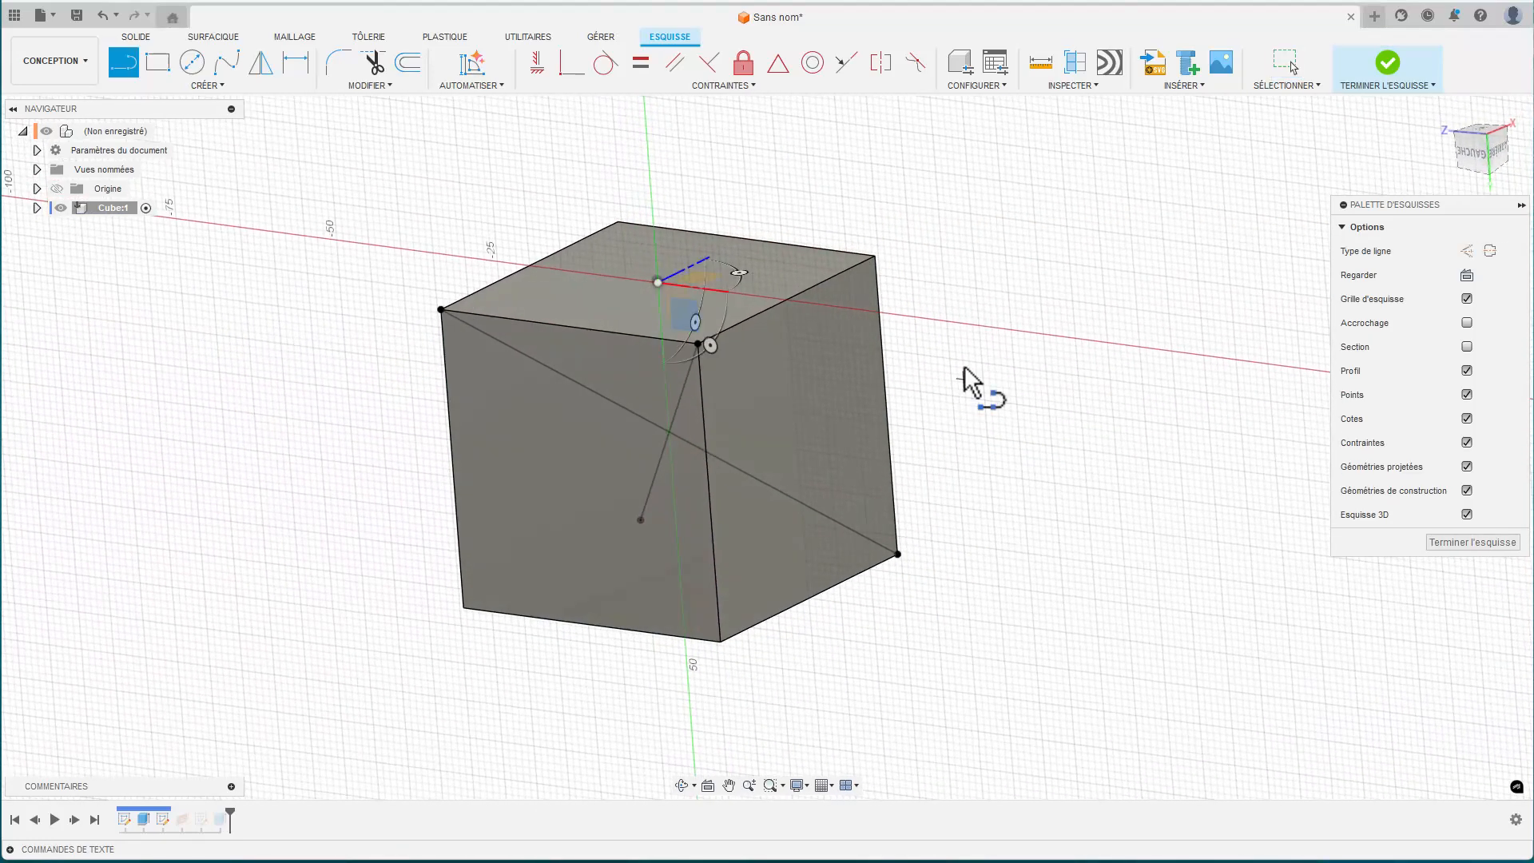
click(875, 255)
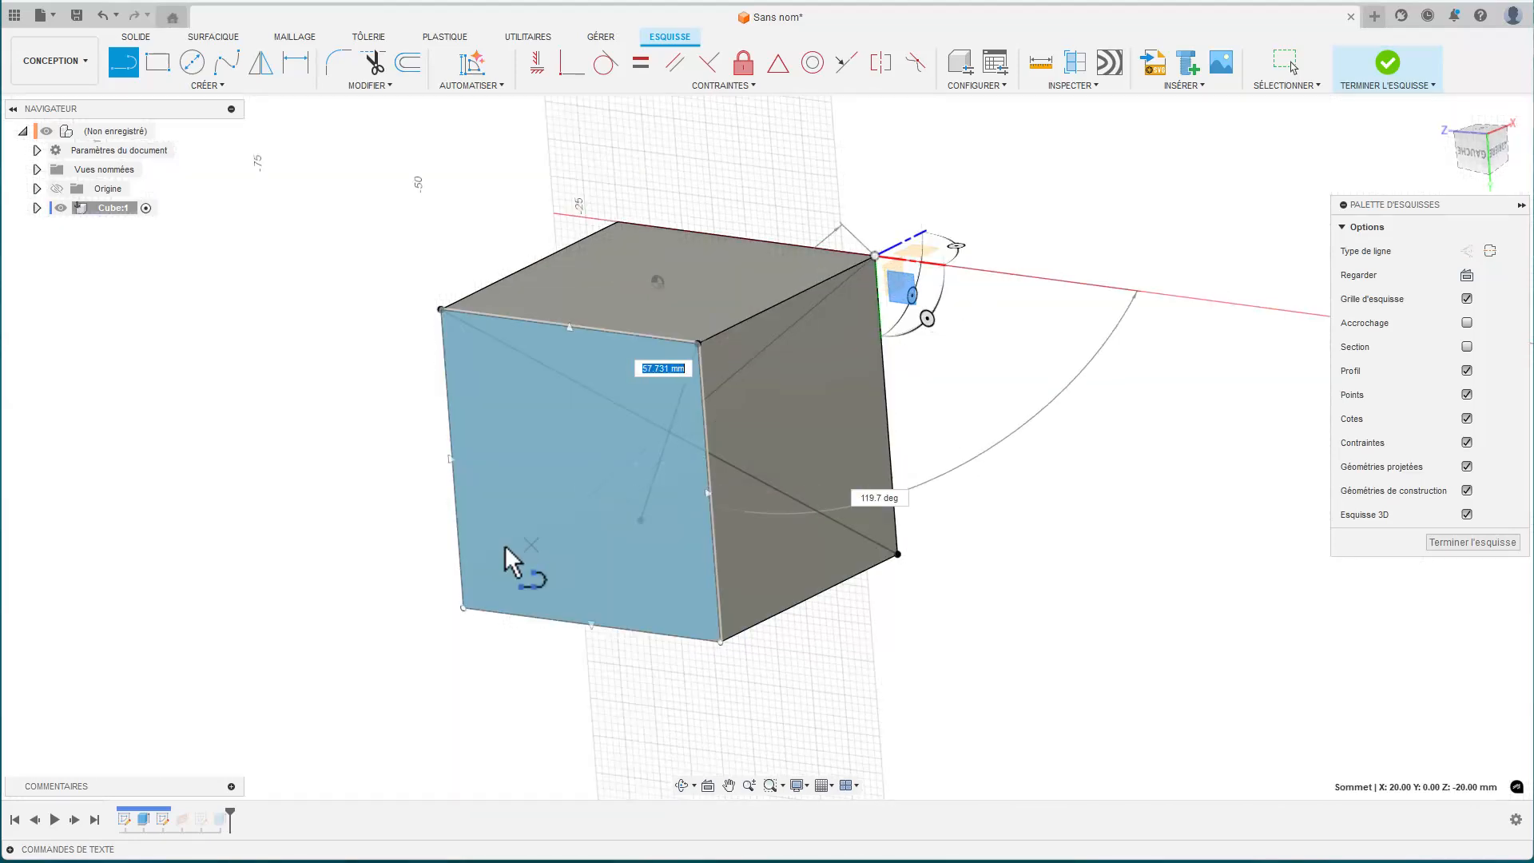
click(465, 609)
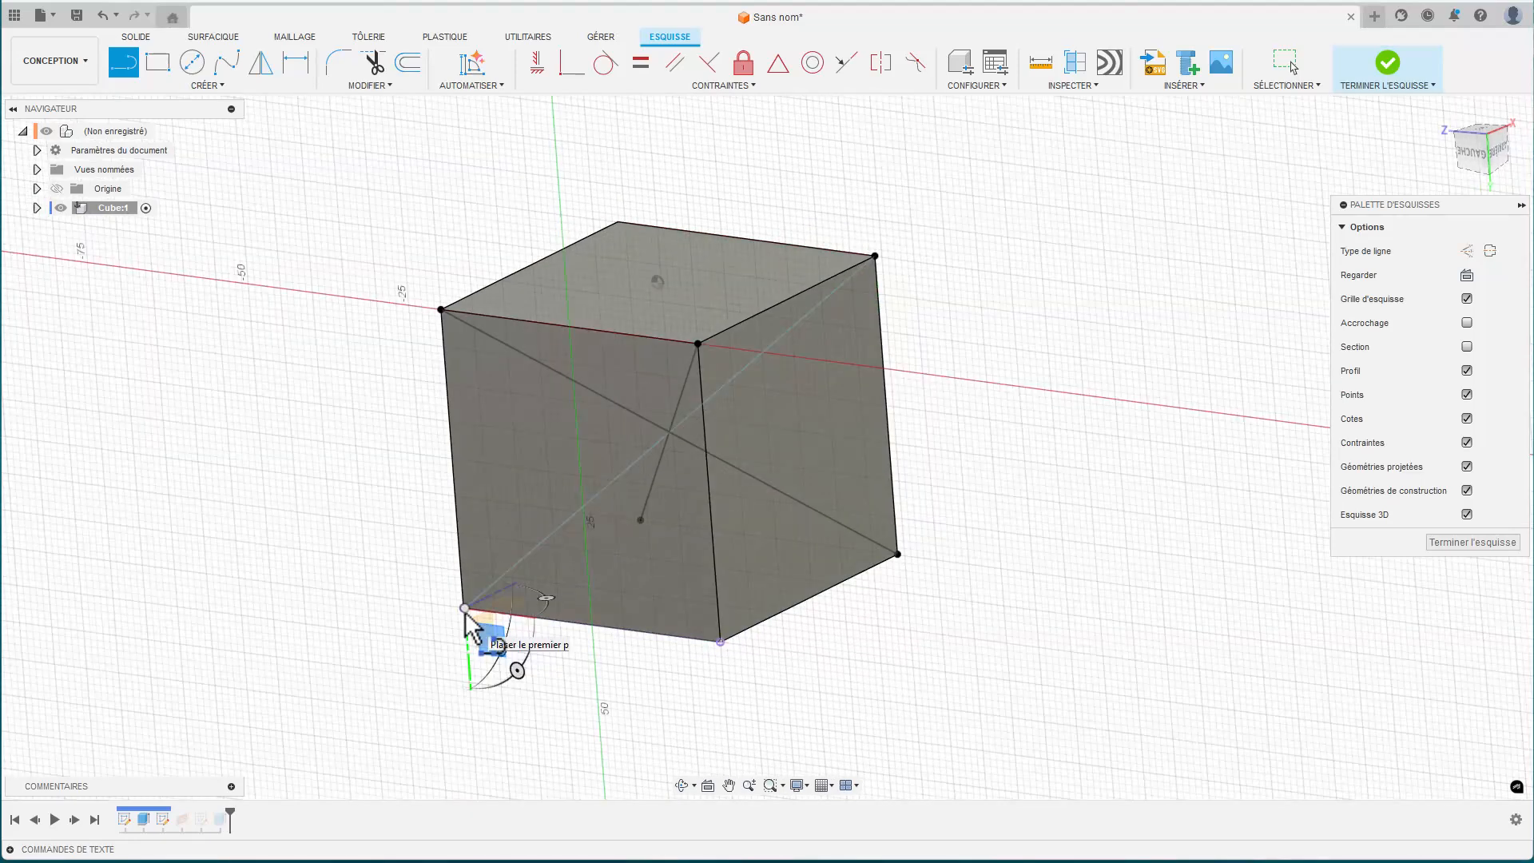
key(Escape)
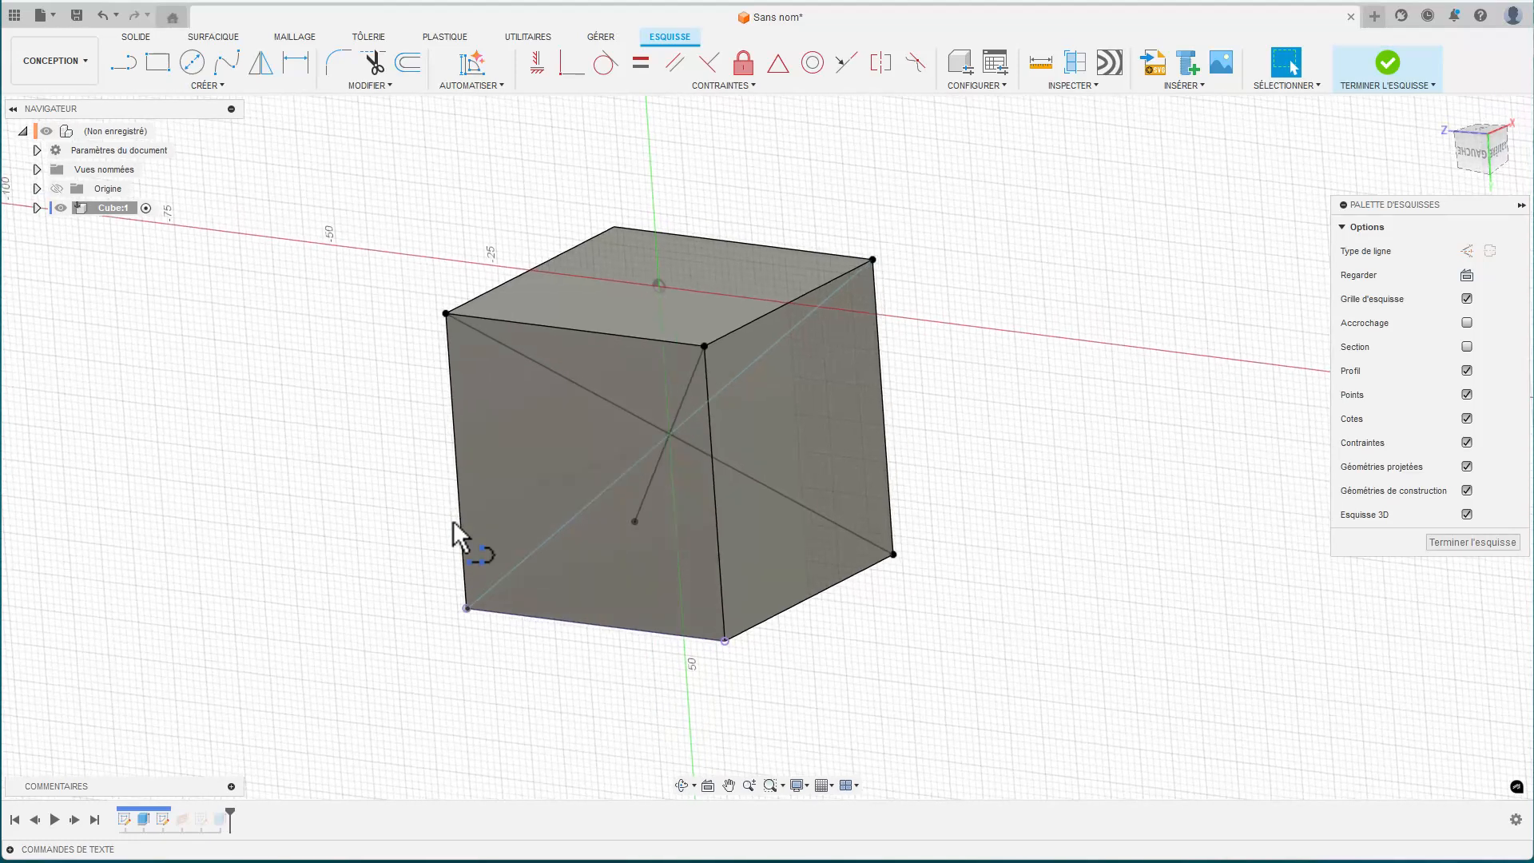
shift+middle_drag(453, 521, 539, 448)
click(1368, 71)
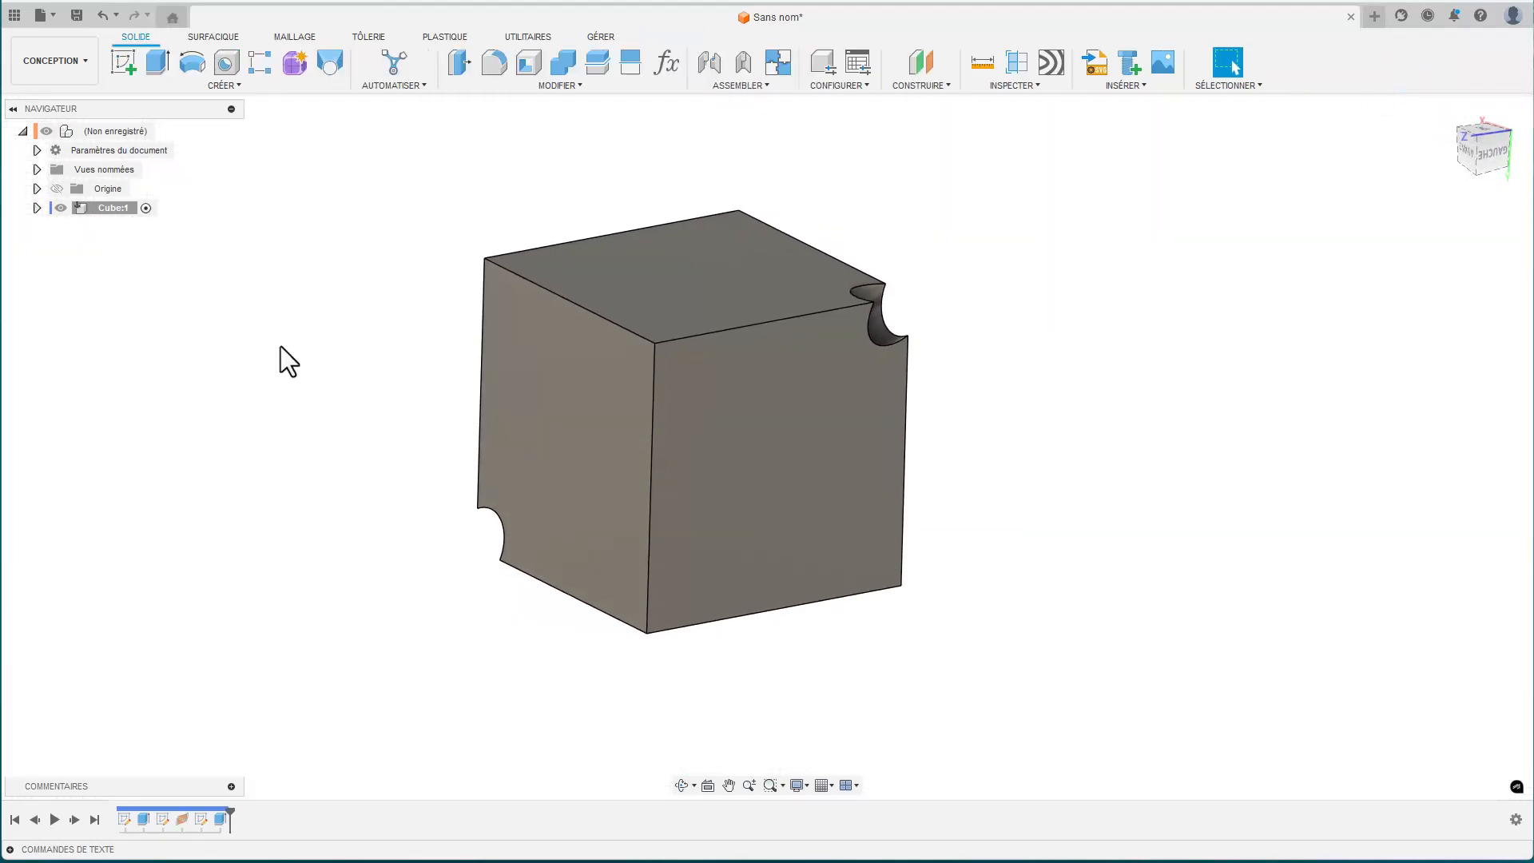
- Show construction plane Plan1 and the 3D diagonal sketch Esquisse2 of the cube component, keeping Esquisse1 hidden
click(36, 208)
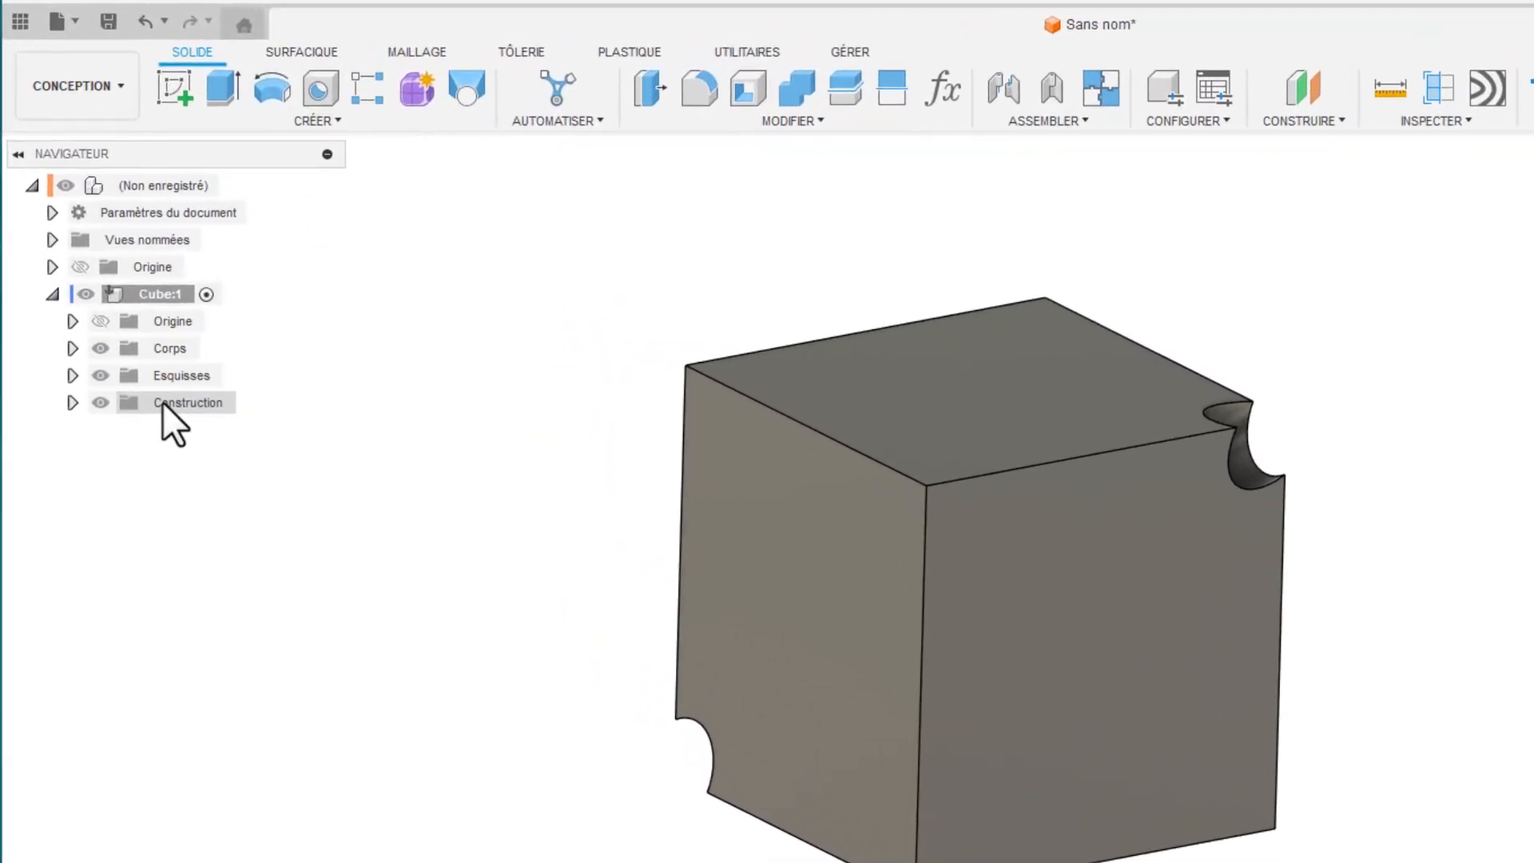
click(72, 403)
click(120, 430)
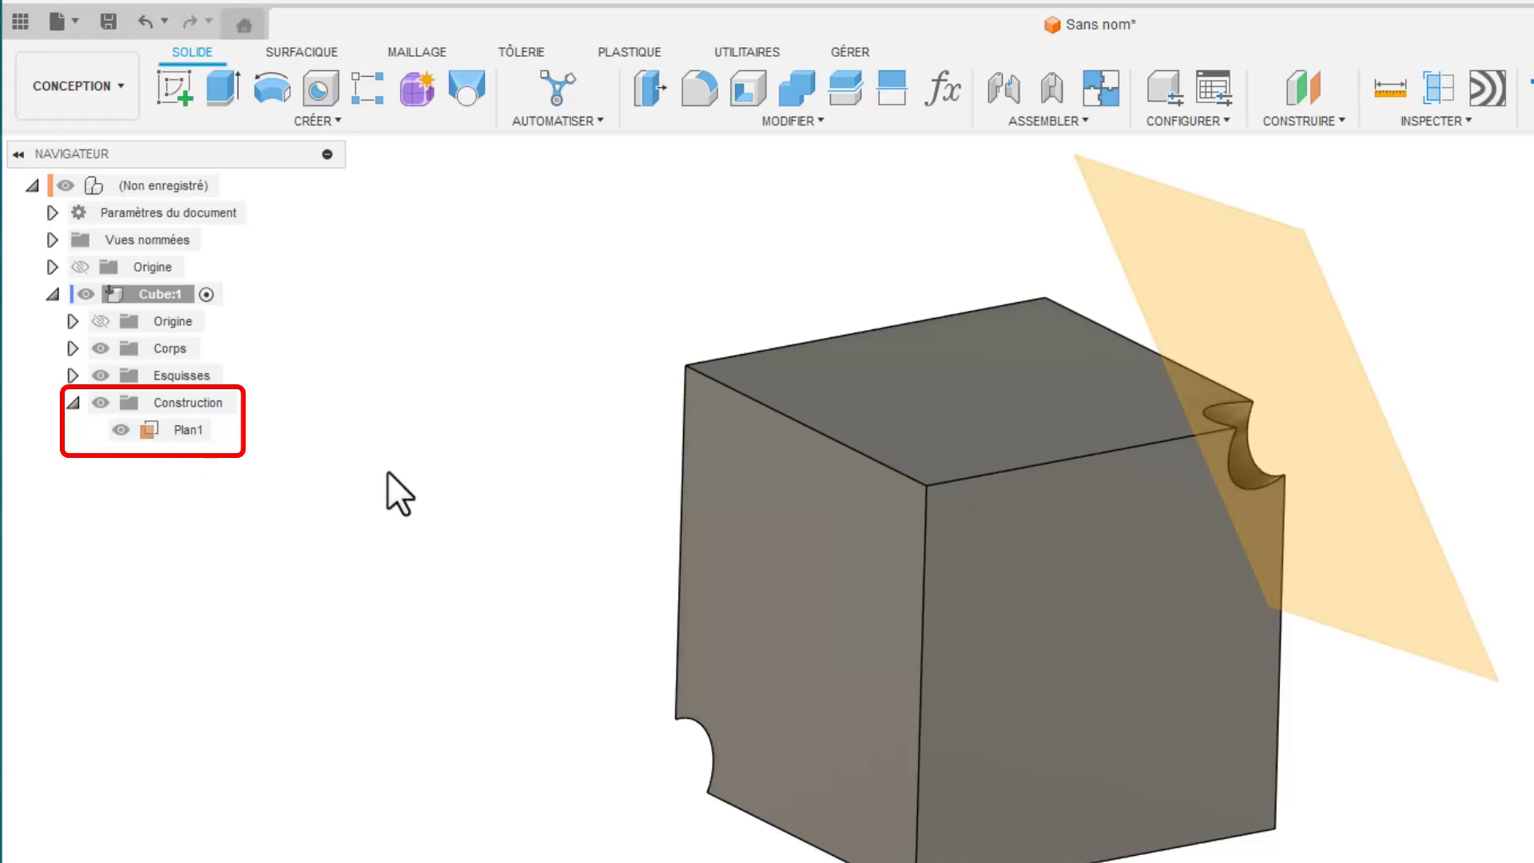
click(72, 376)
click(120, 403)
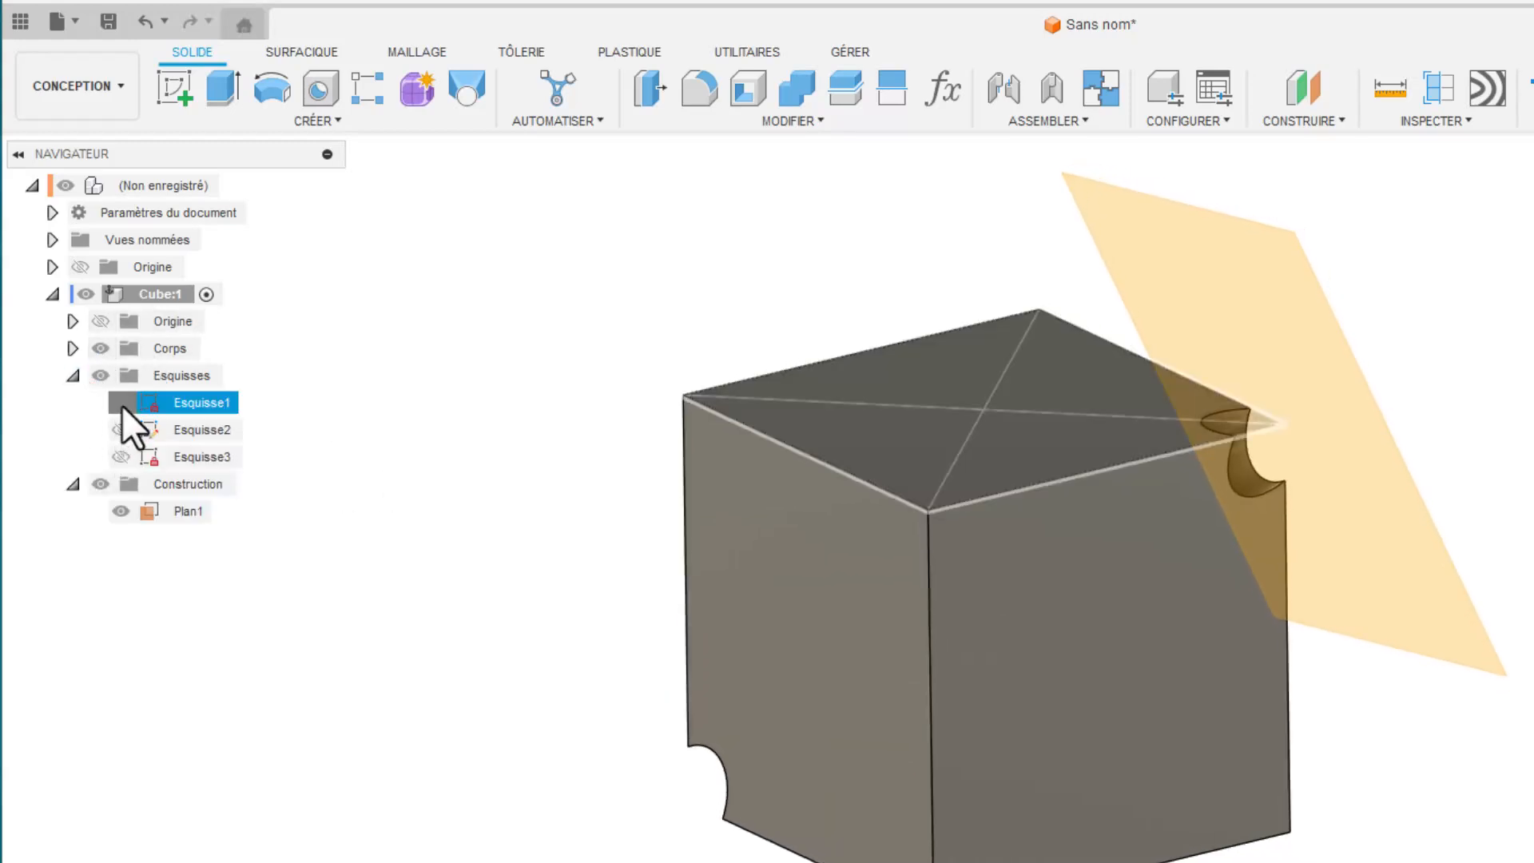
click(122, 429)
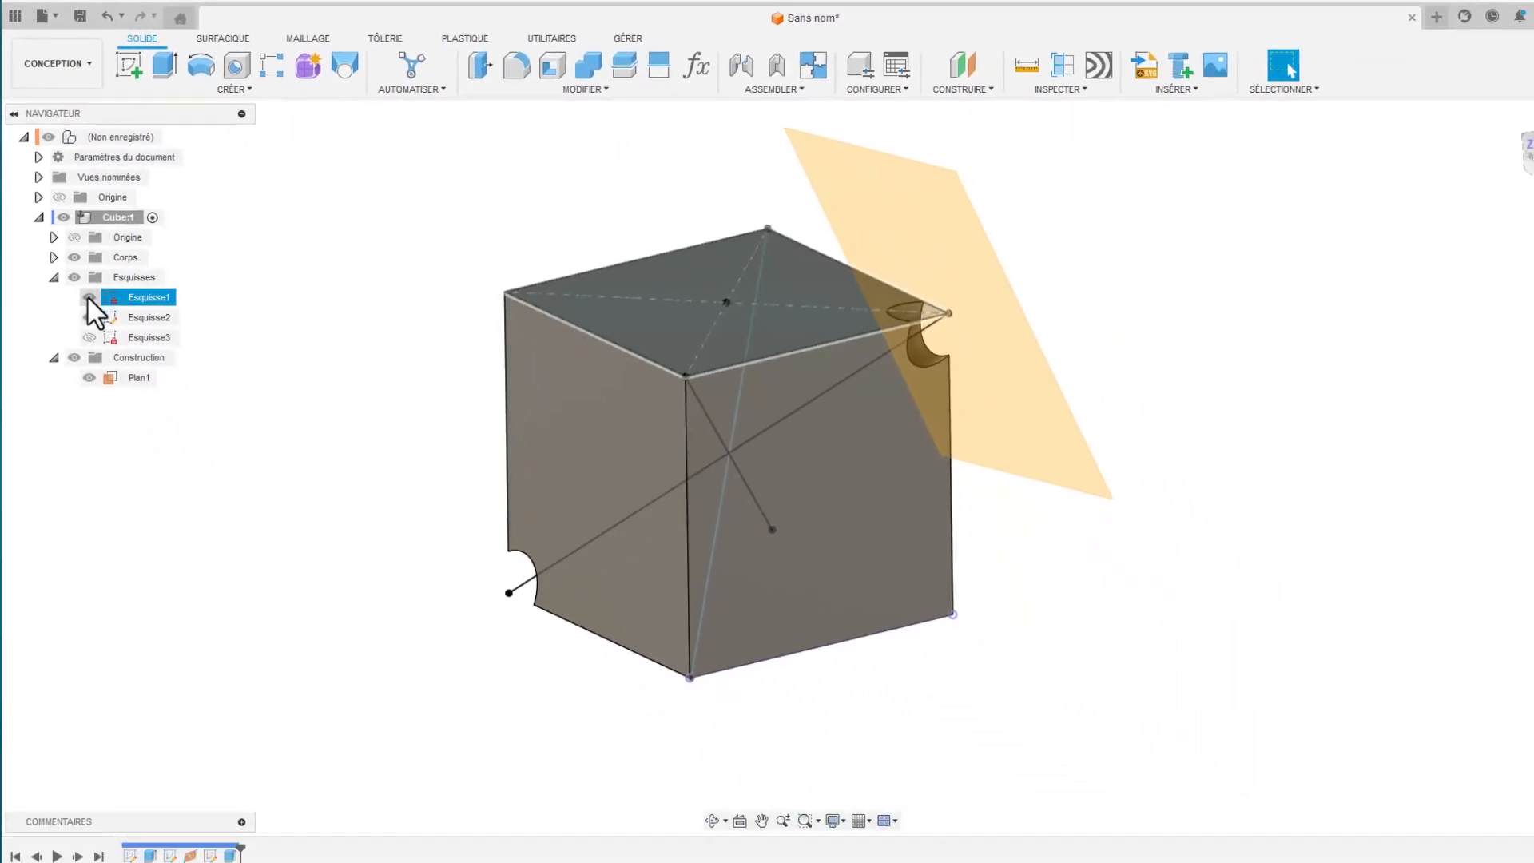
click(121, 403)
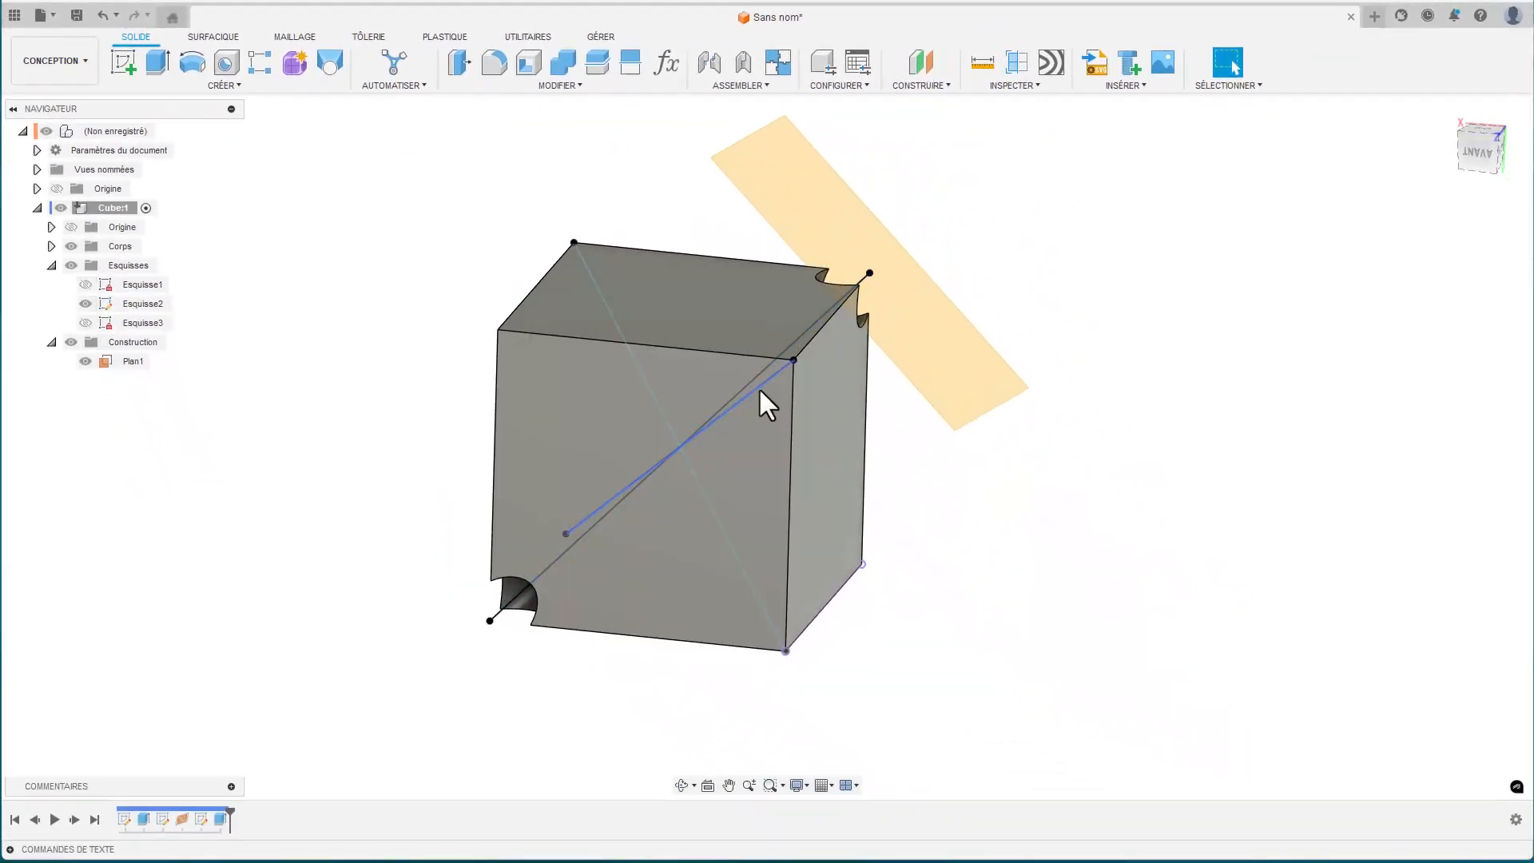
- Create a plane along path on the second complete space diagonal, positioned at the diagonal's lower endpoint
click(919, 78)
click(923, 84)
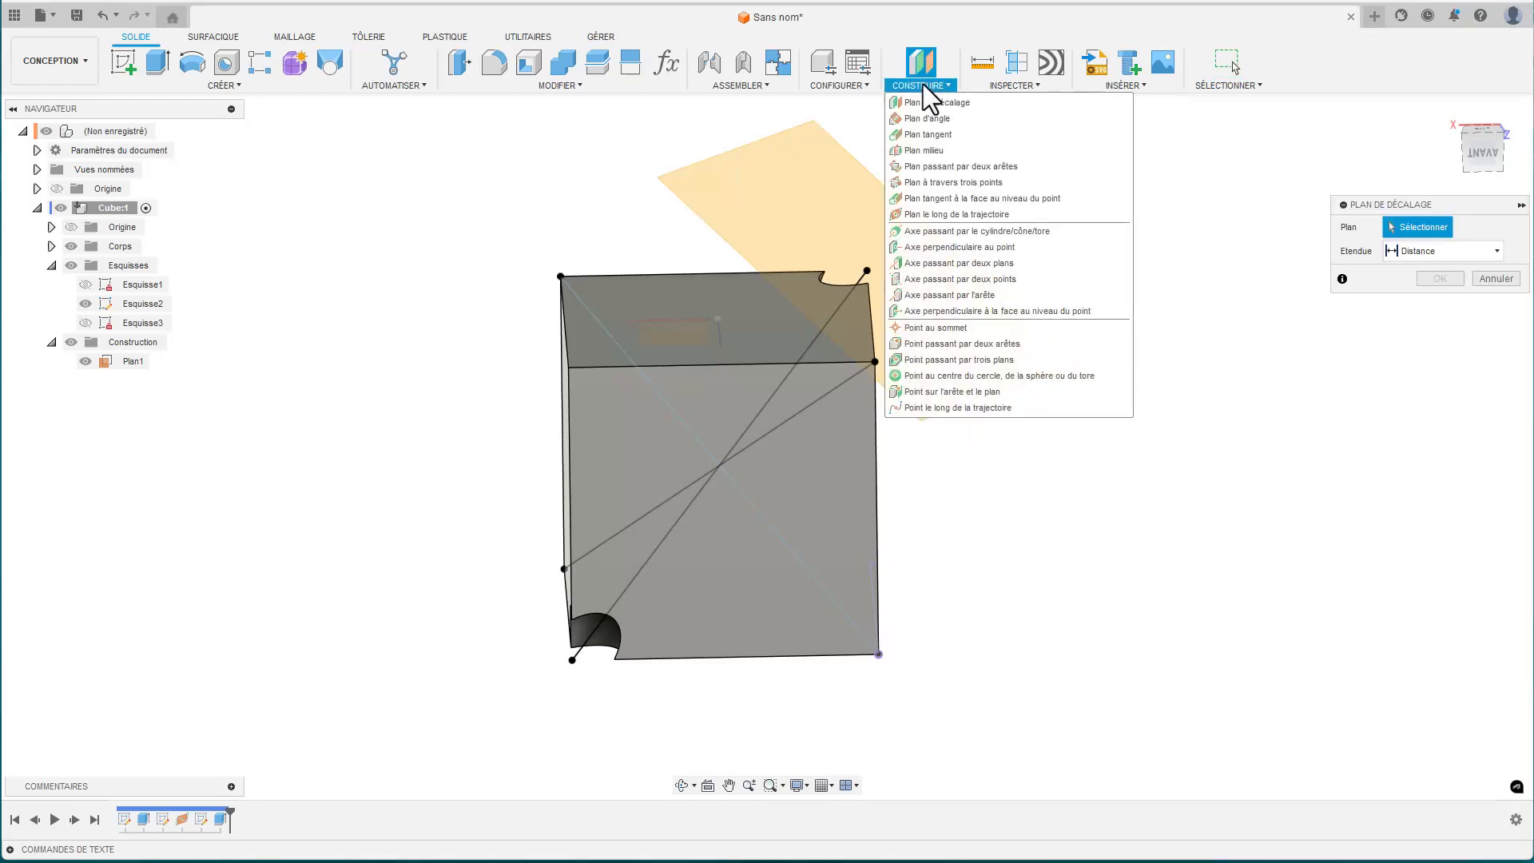
click(934, 216)
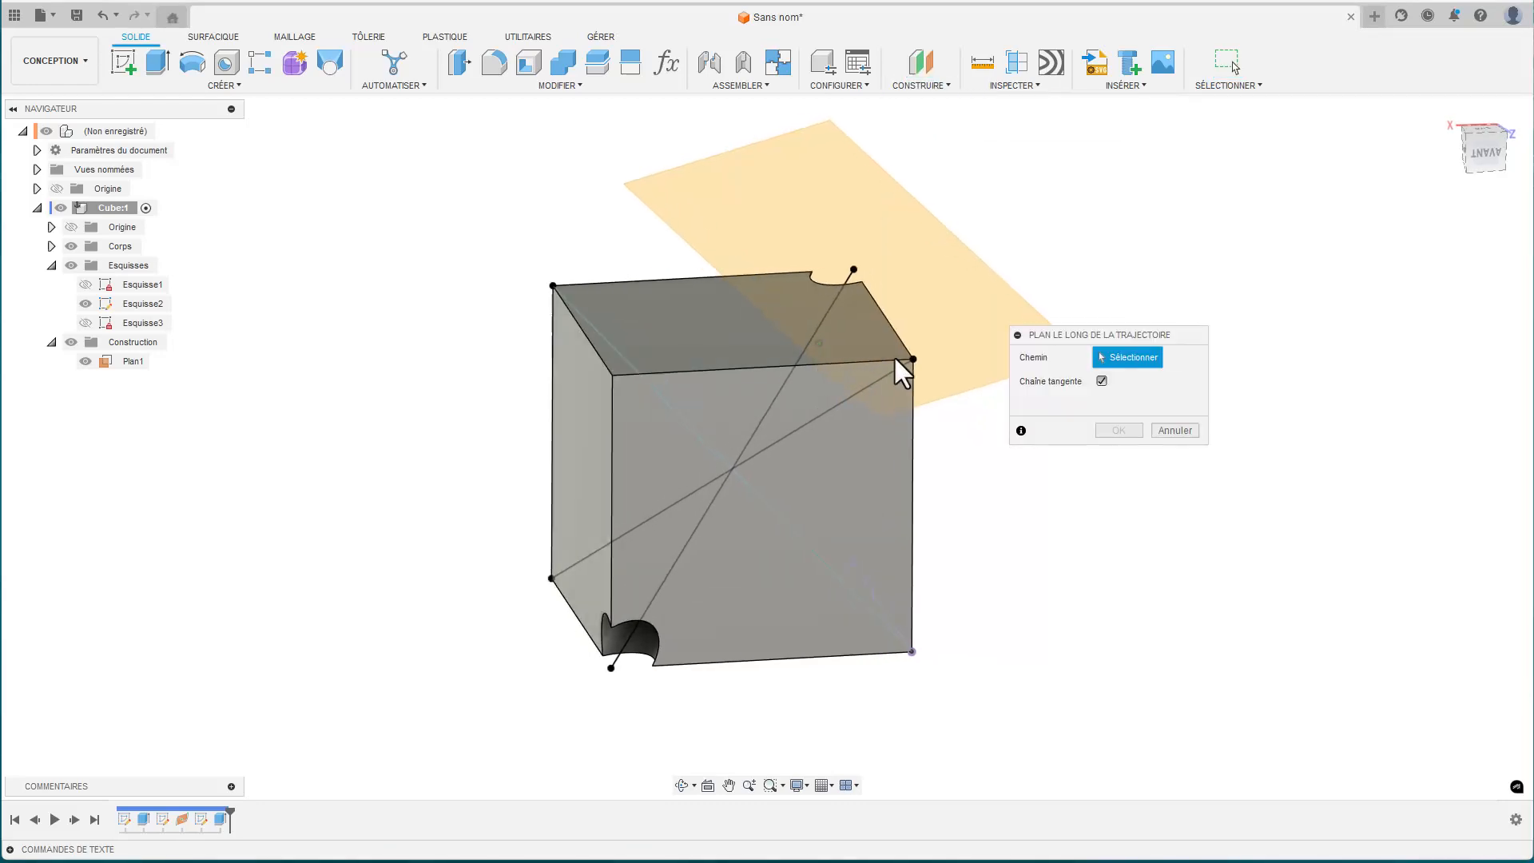
click(872, 388)
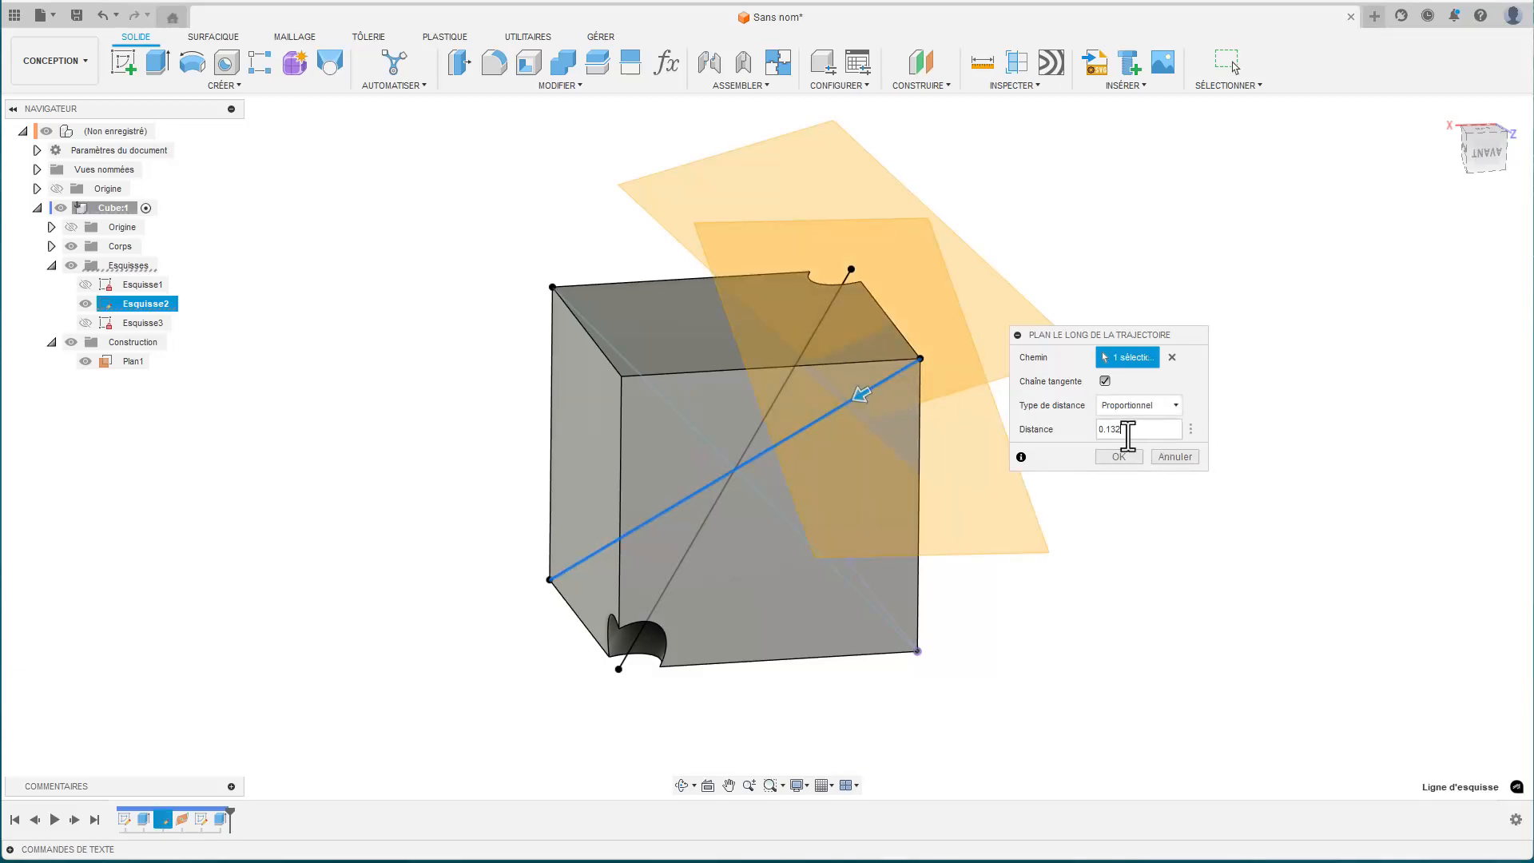
text(0.5)
key(Return)
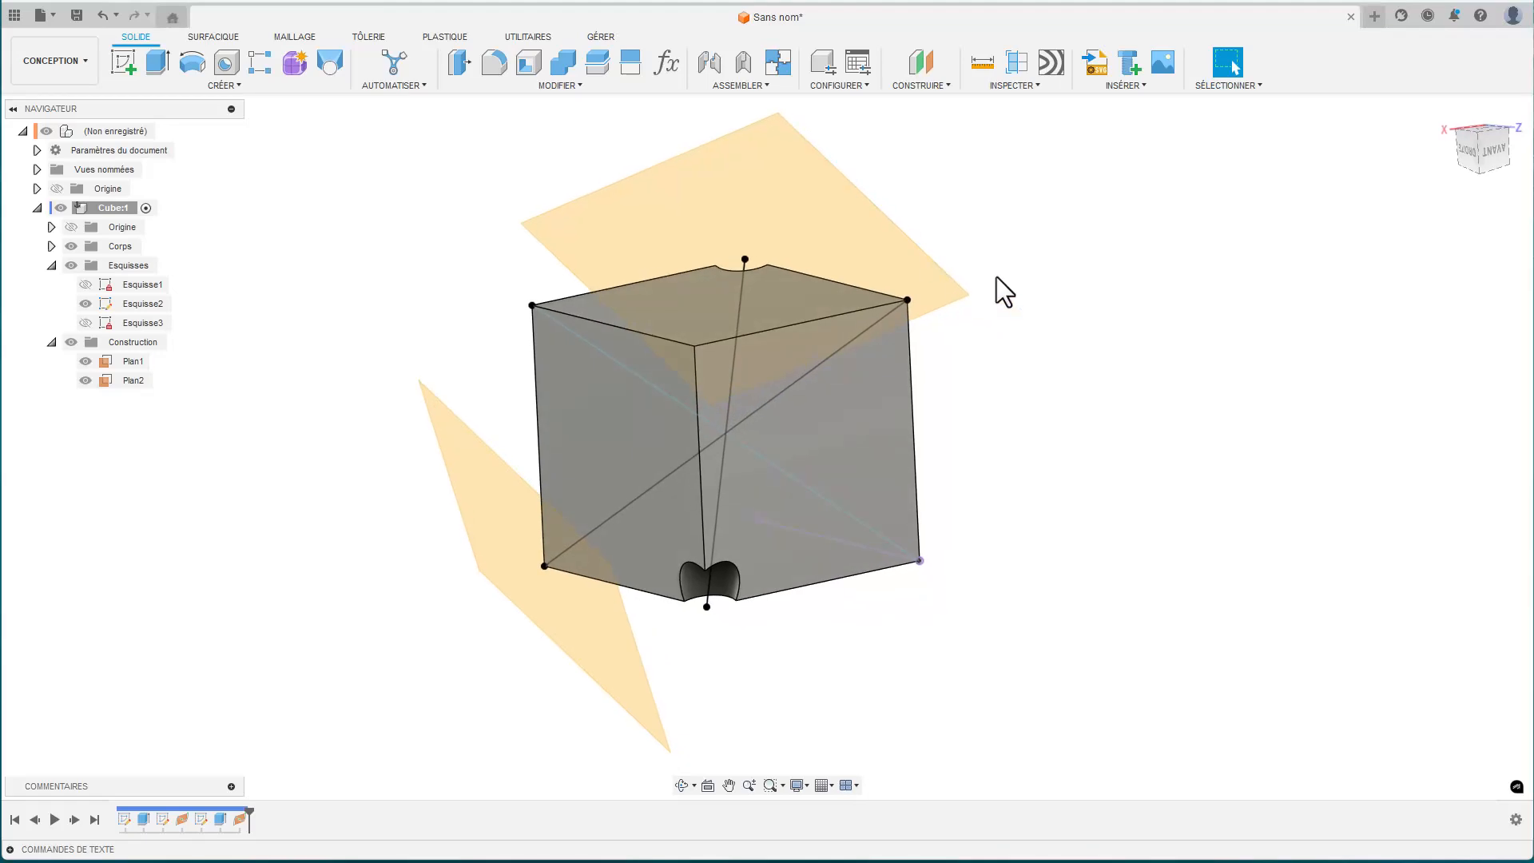
- Repeat the plane along path on the remaining space diagonal with a proportional distance of 1, at its lower corner endpoint
right_click(996, 277)
click(990, 228)
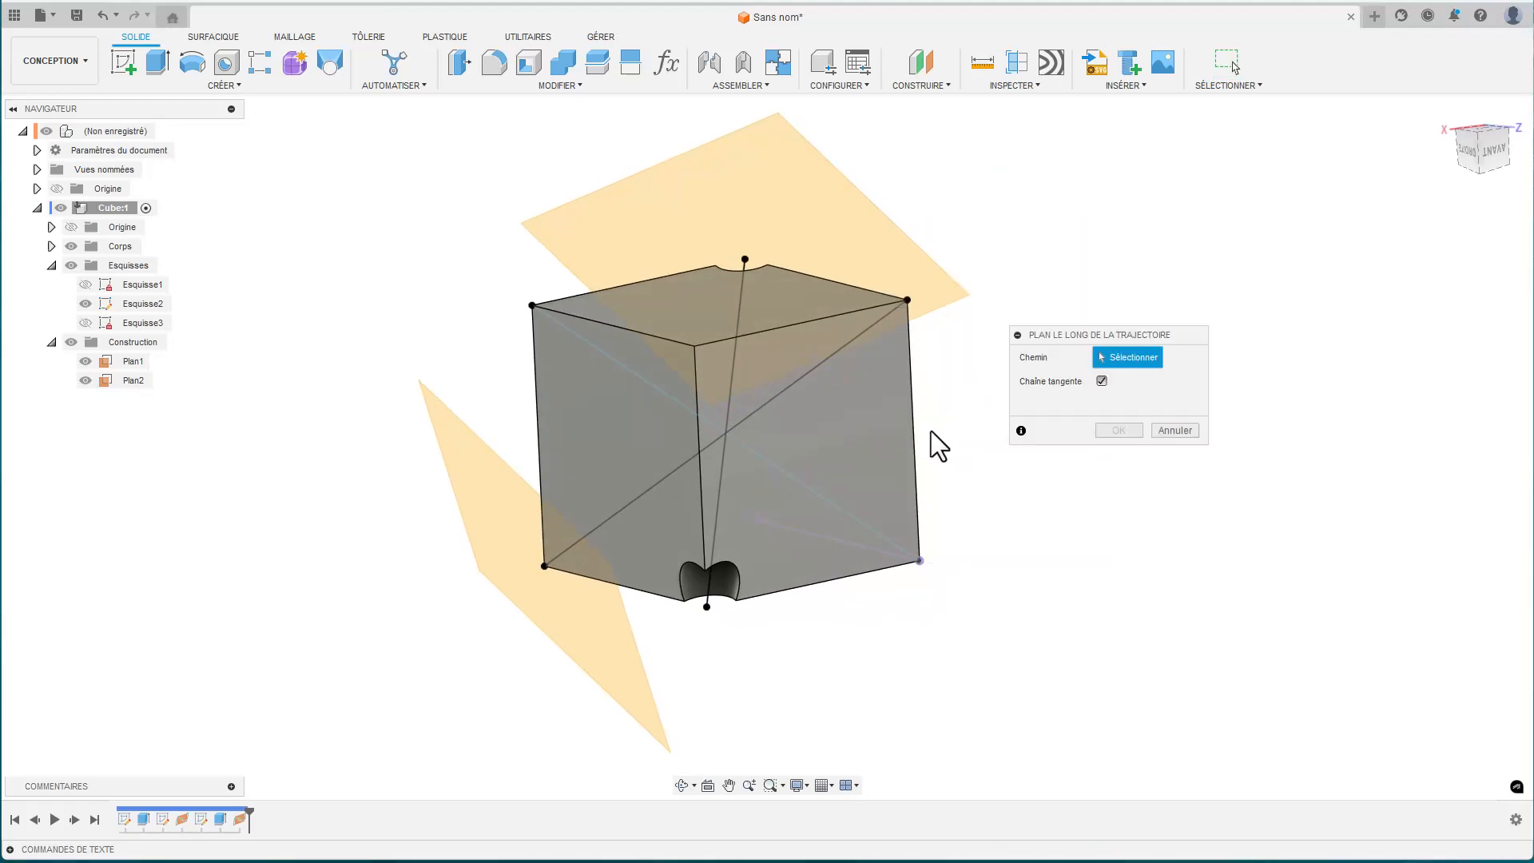
click(812, 497)
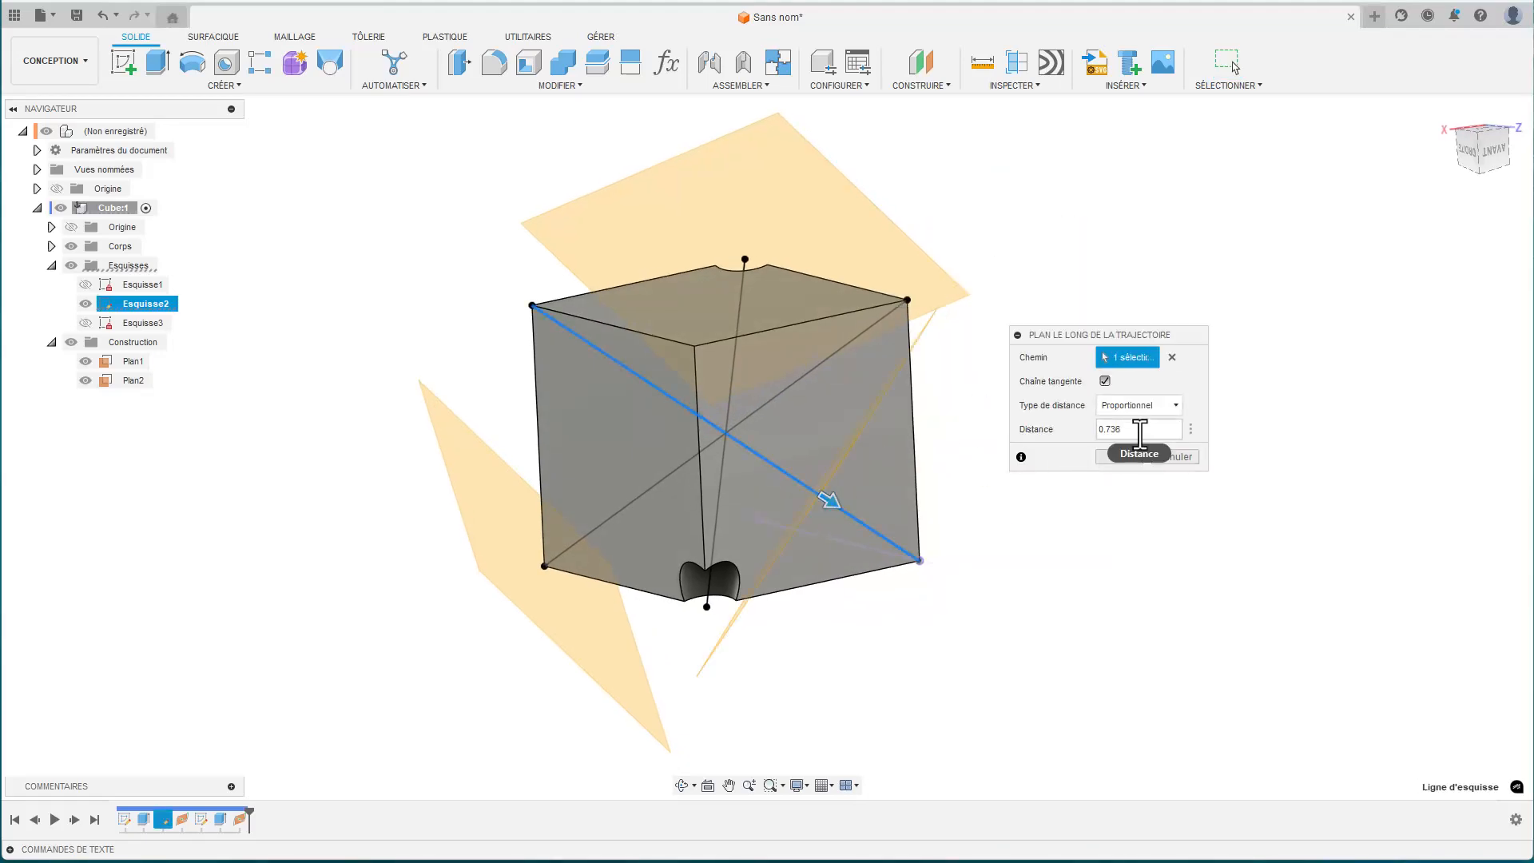
drag(1131, 432, 1056, 424)
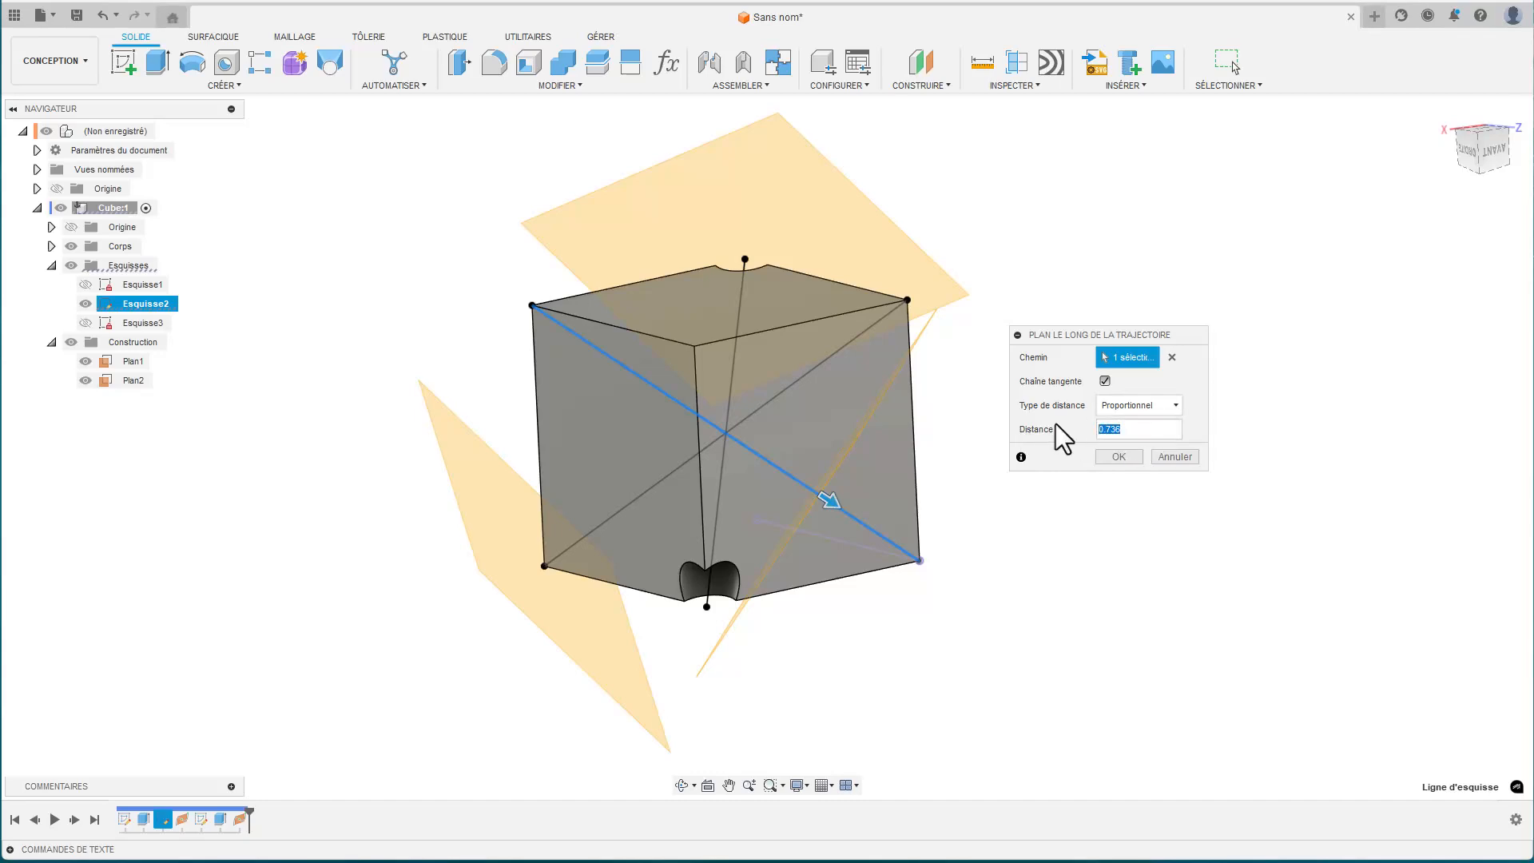
text(1)
key(Return)
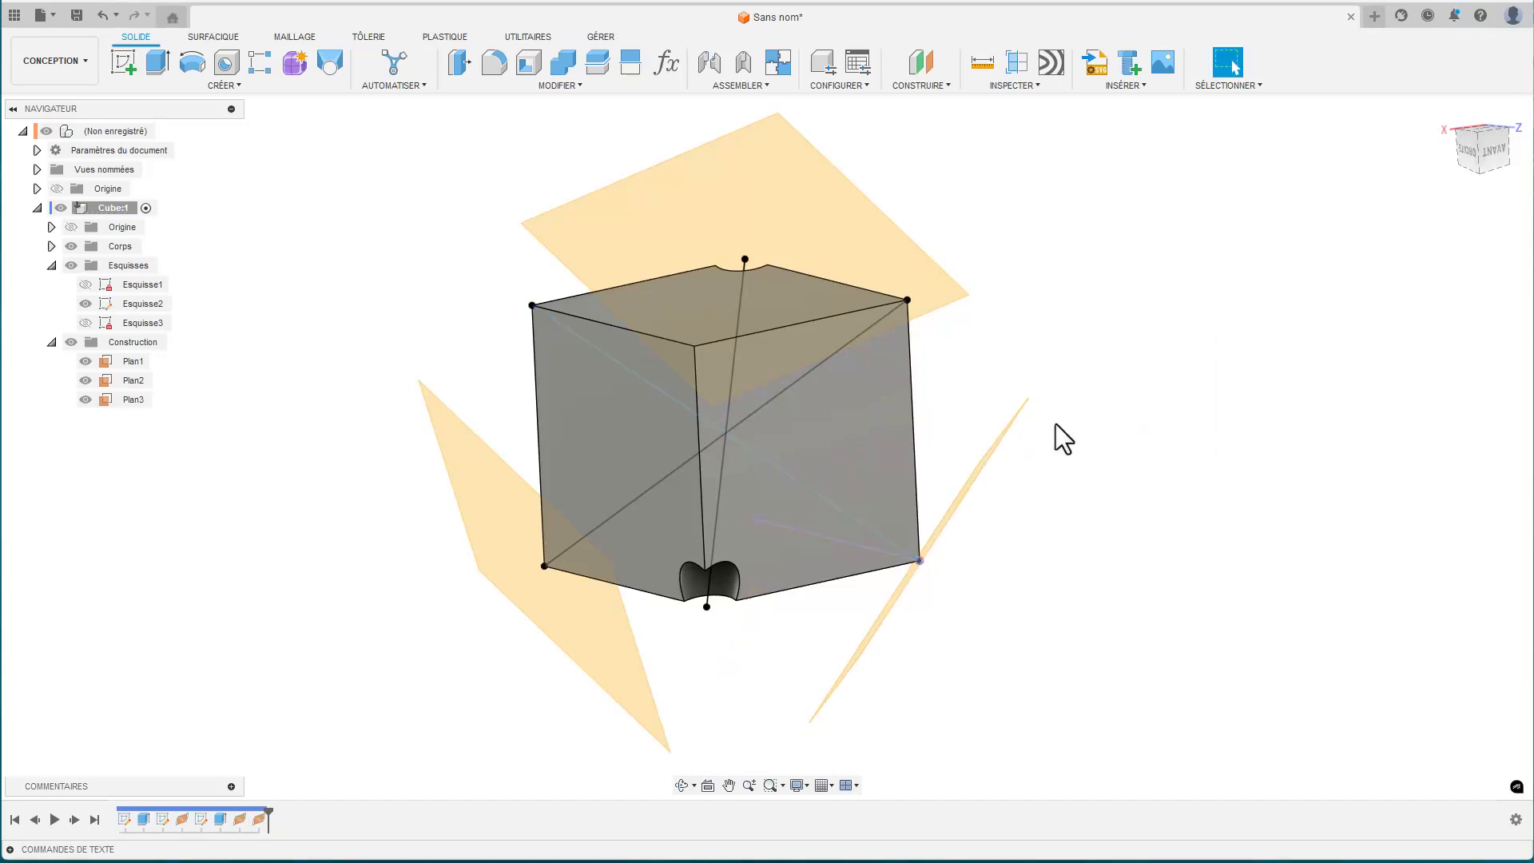